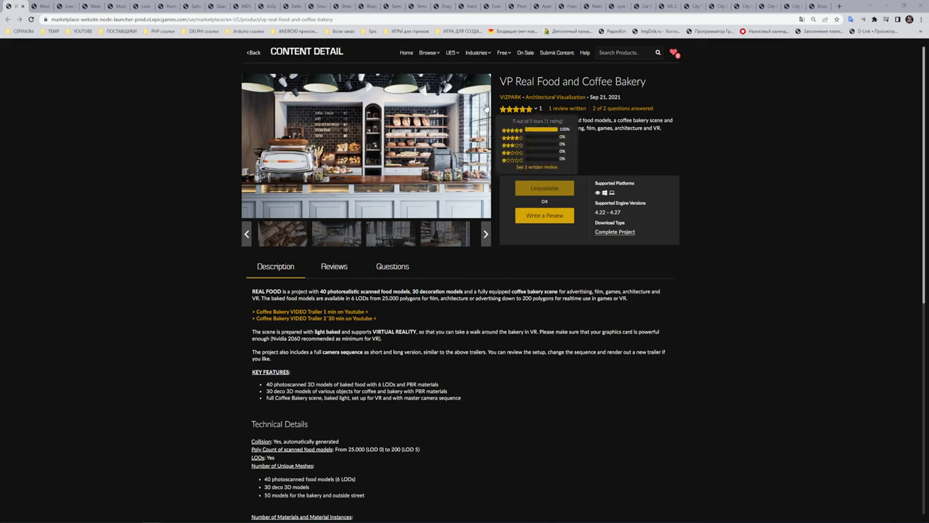
- Highlight 'Coffee Bakery' in the VP Real Food and Coffee Bakery product title
drag(647, 82, 582, 82)
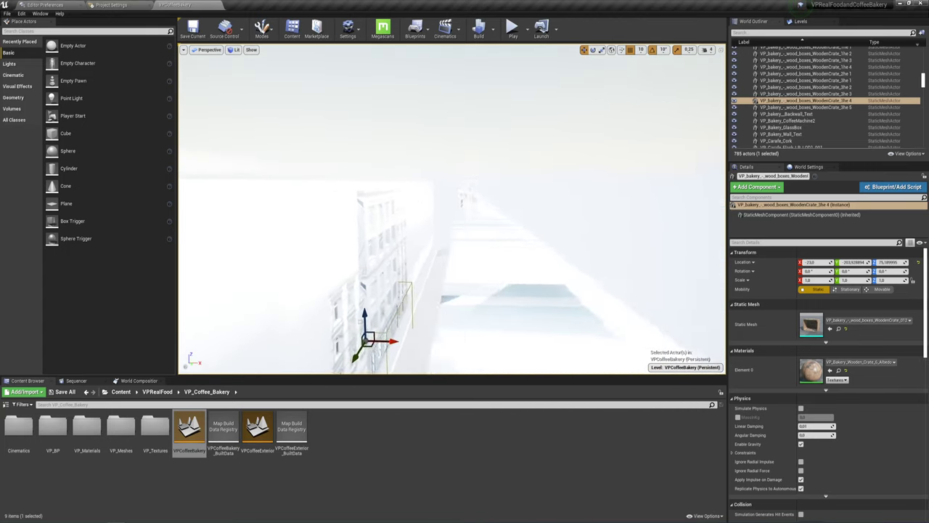
- Select a street facade, then a coffee chair, to view their Outliner and Details entries
click(407, 112)
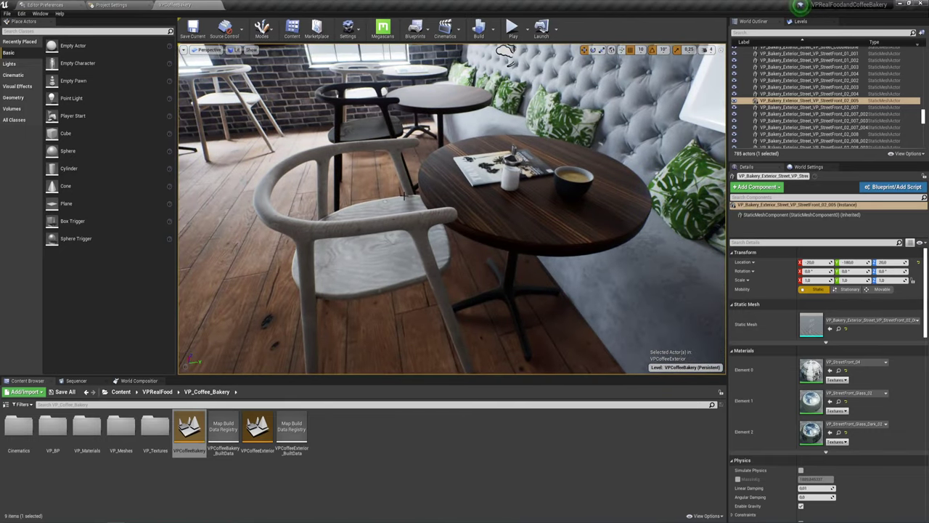
click(411, 226)
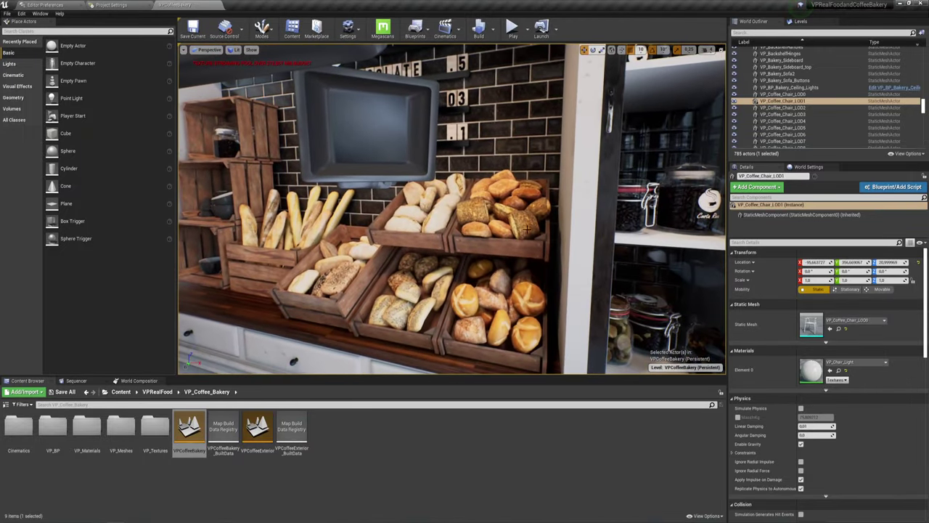
- Select a bun, a baguette and a bread loaf on the shelves, then start Play
click(475, 207)
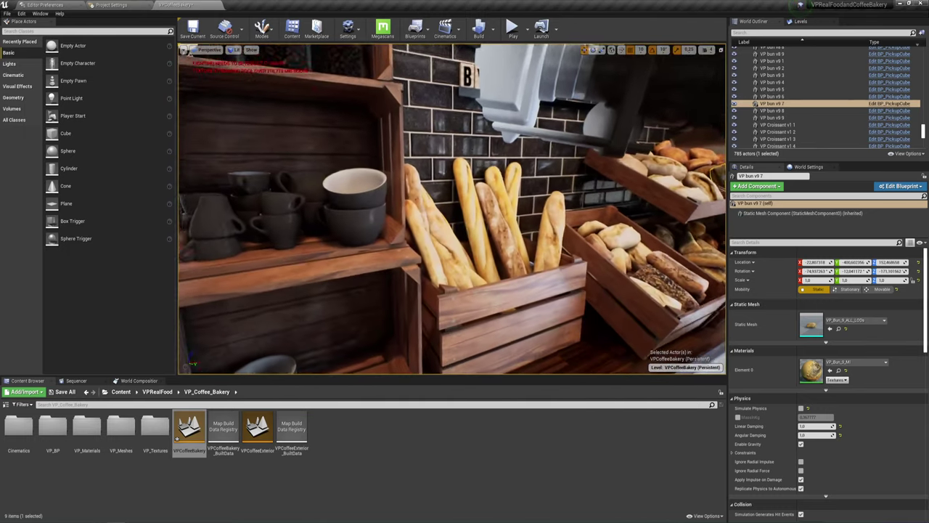
click(484, 196)
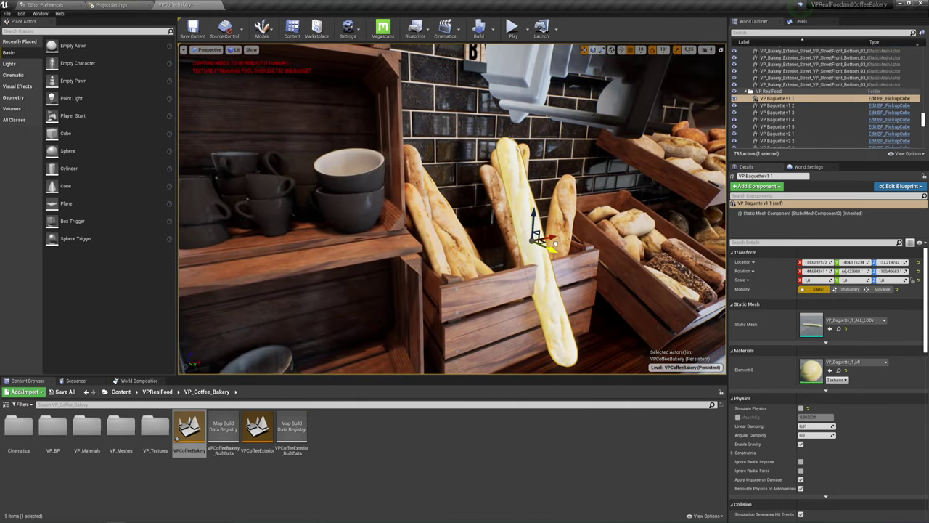
right_drag(536, 245, 508, 239)
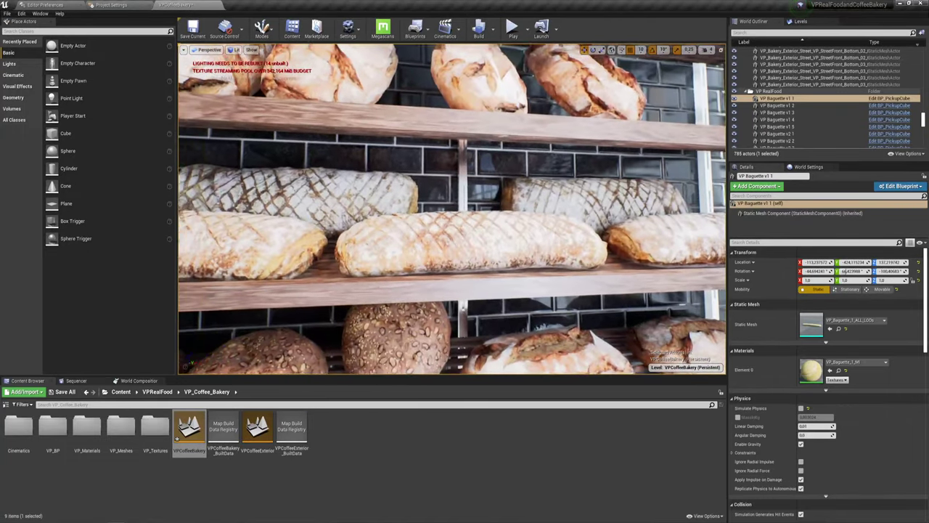
click(472, 240)
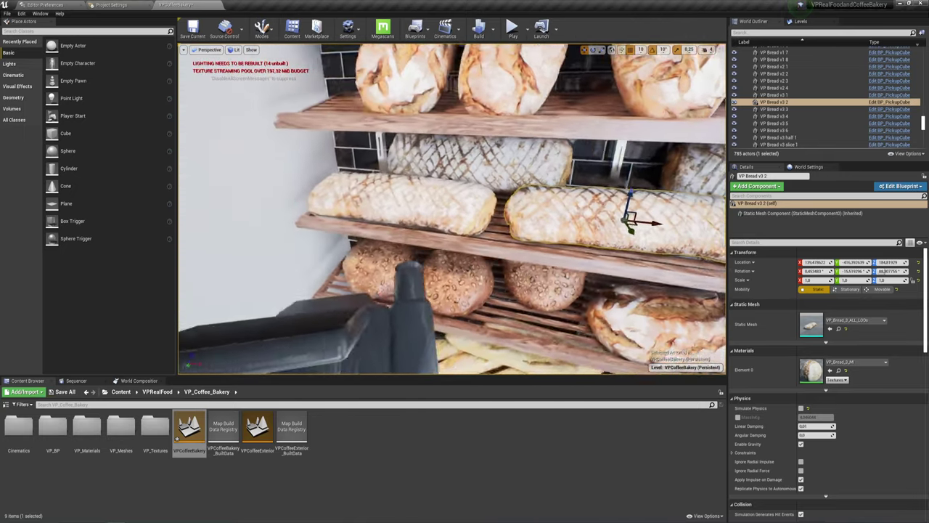
click(512, 27)
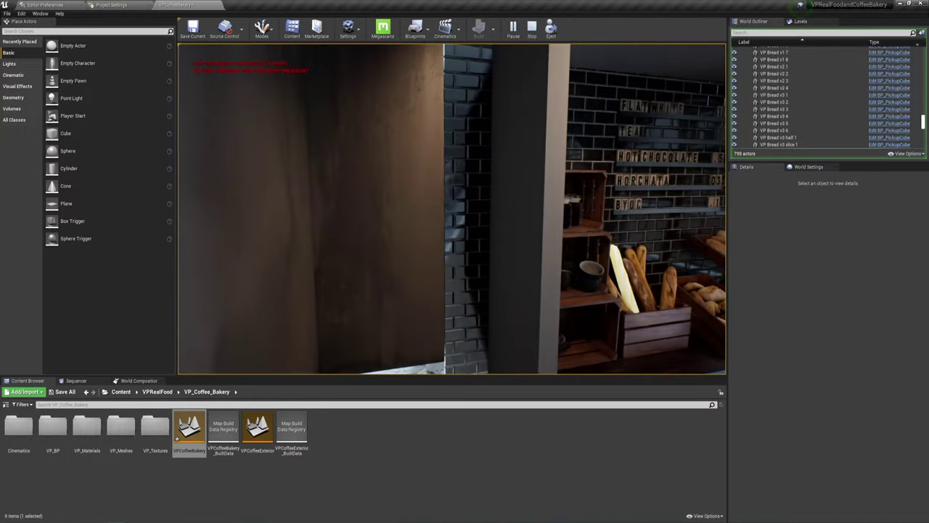
- View the running level in Shader Complexity (F5) and Wireframe (F1), then stop with Esc
key(F5)
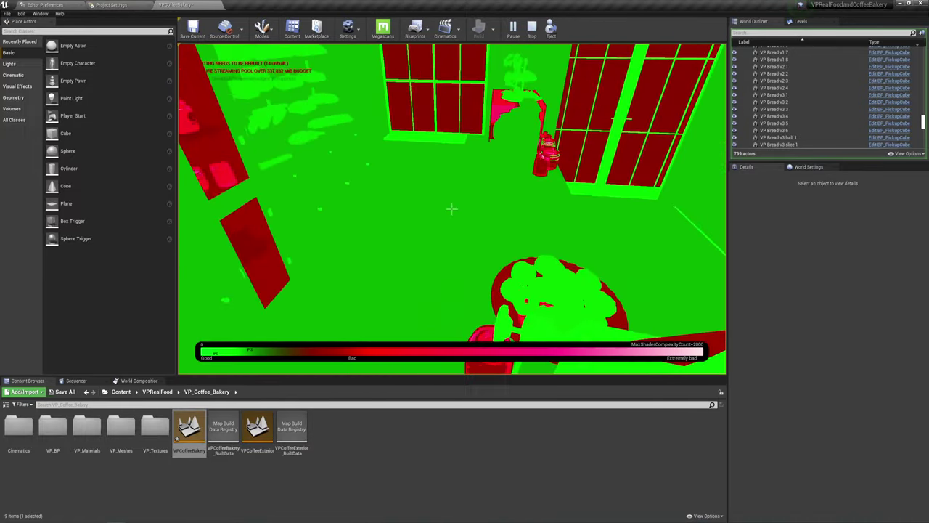
key(w)
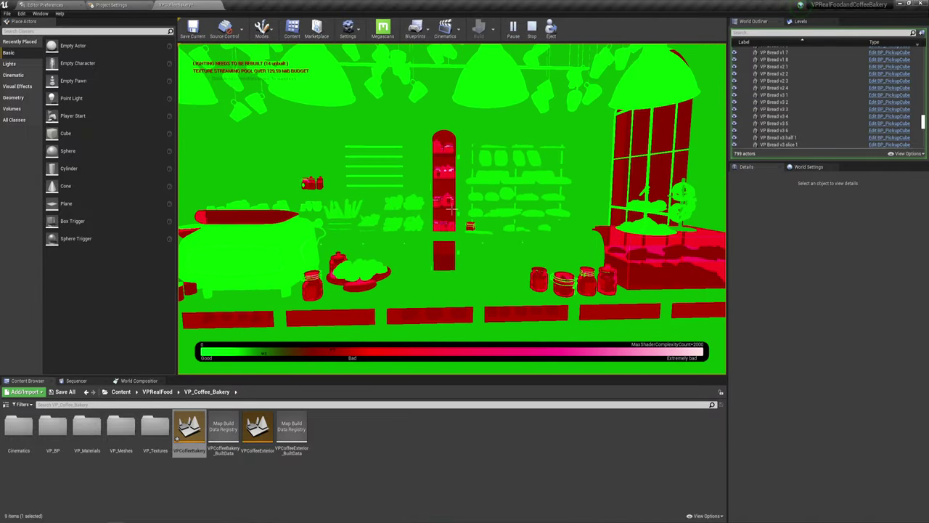
key(F1)
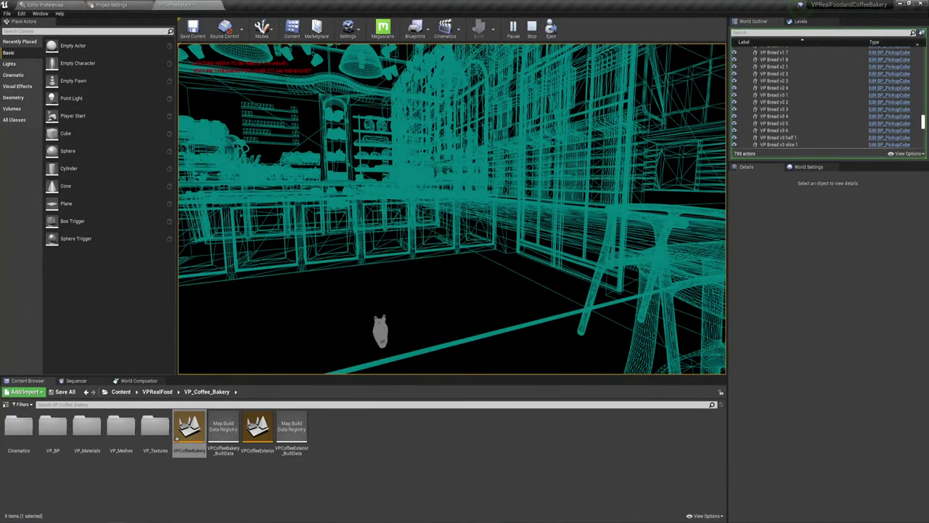
key(Escape)
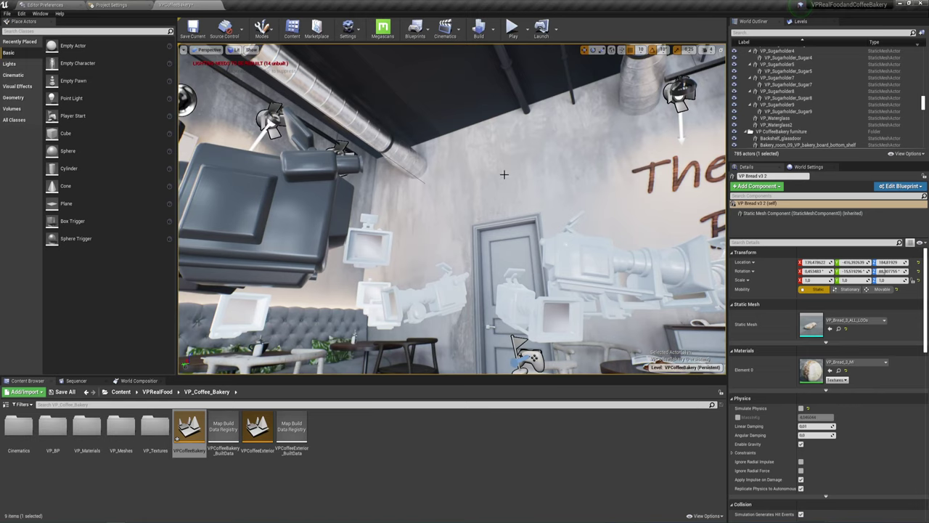
- Select the back wall and wooden floor, reframe the room, then return to the Chrome marketplace page
click(501, 181)
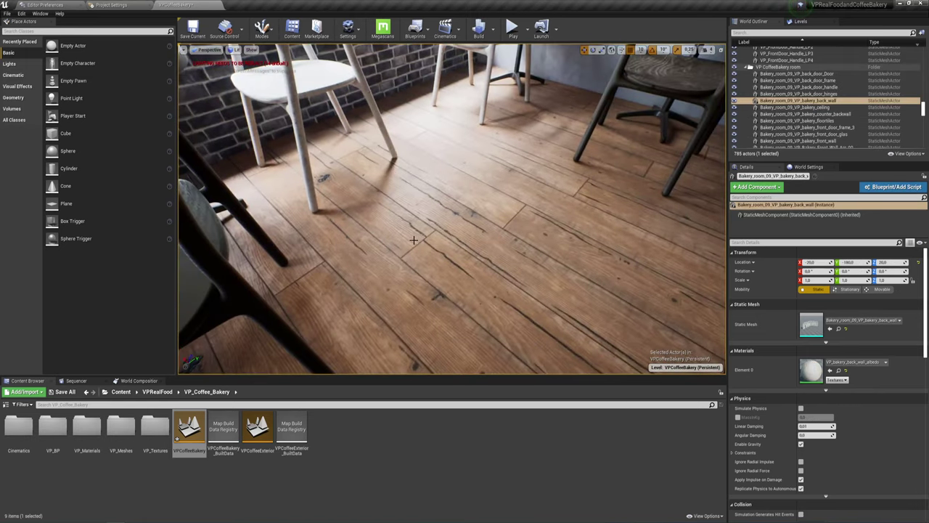
click(454, 239)
right_drag(467, 235, 467, 234)
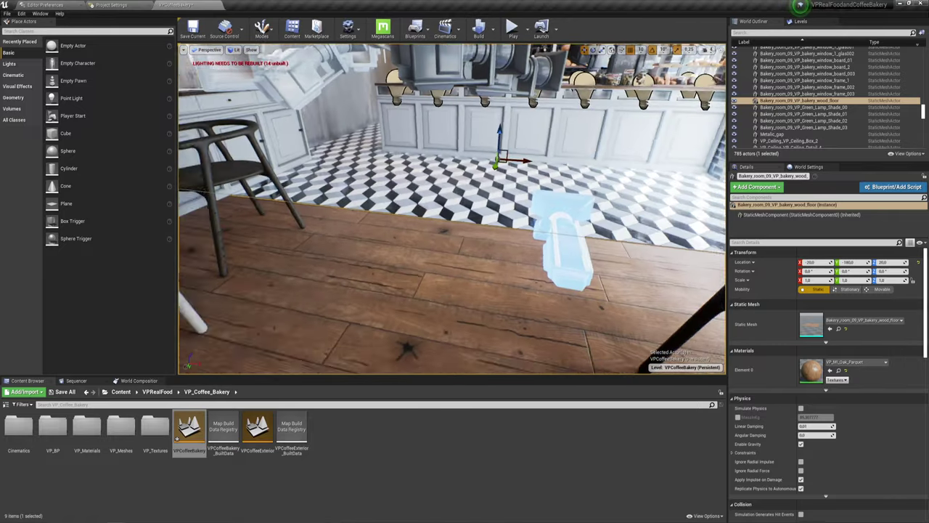
right_drag(534, 320, 535, 320)
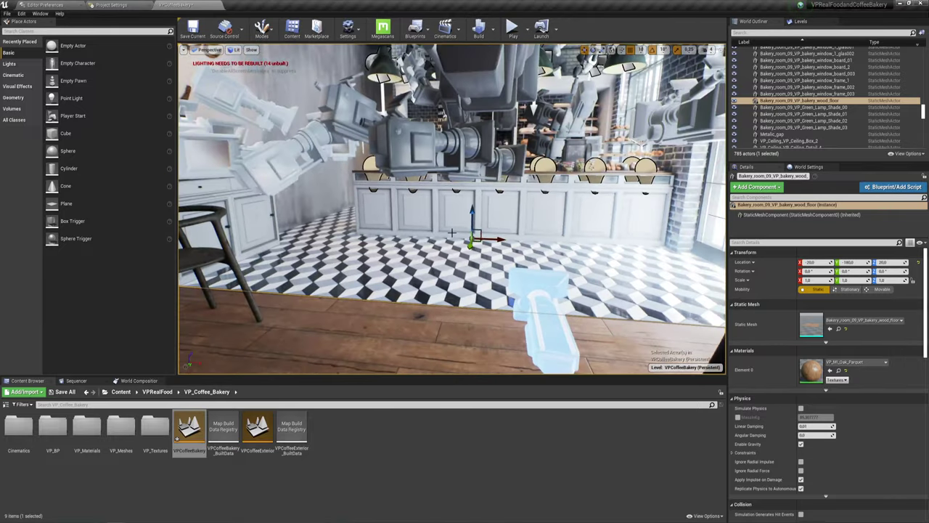
click(138, 522)
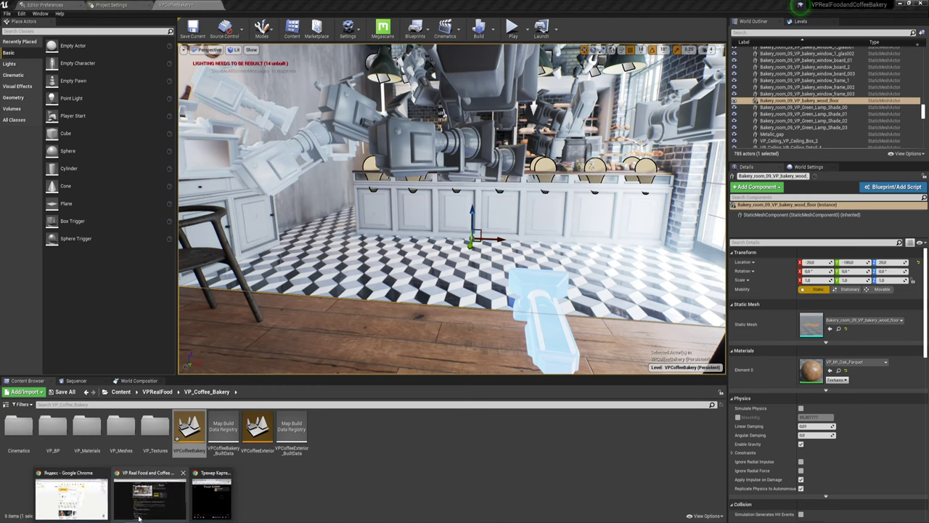
click(150, 506)
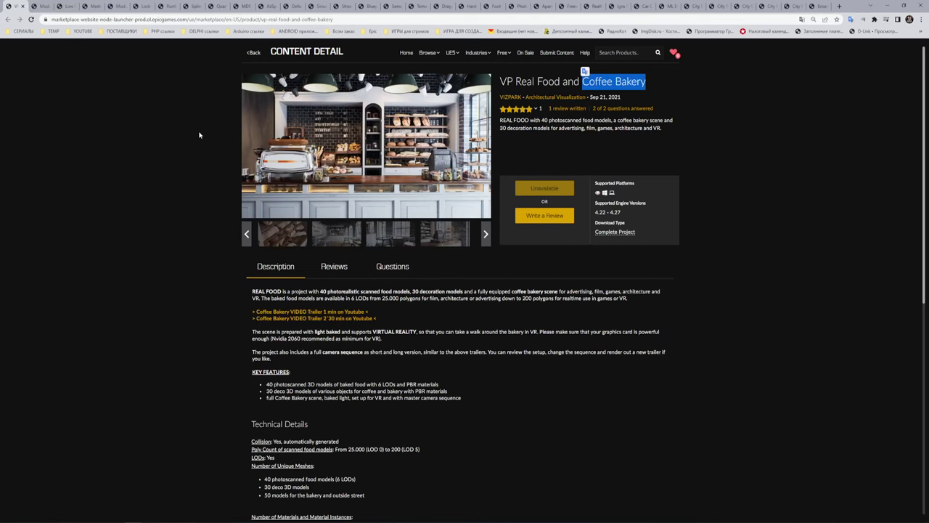
- On the Modular Neighborhood Pack page, translate the product title into Russian
click(40, 6)
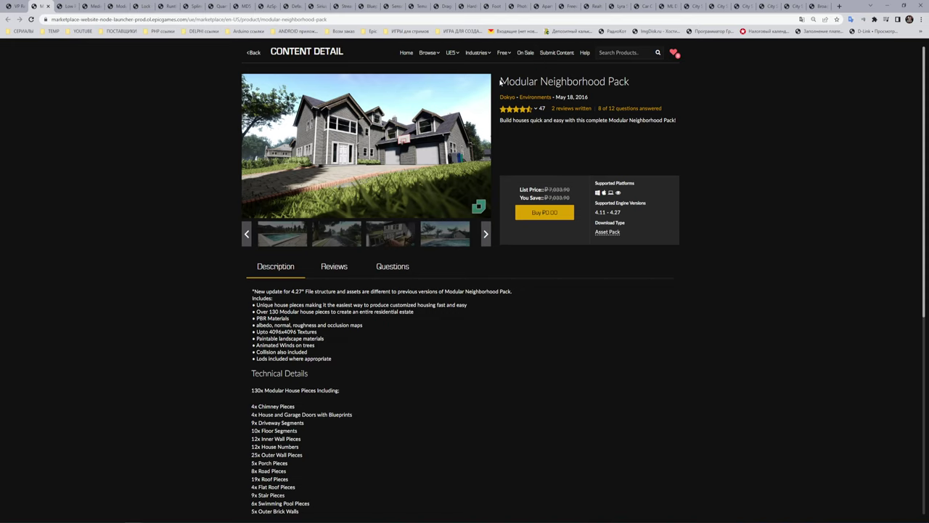
drag(498, 82, 641, 87)
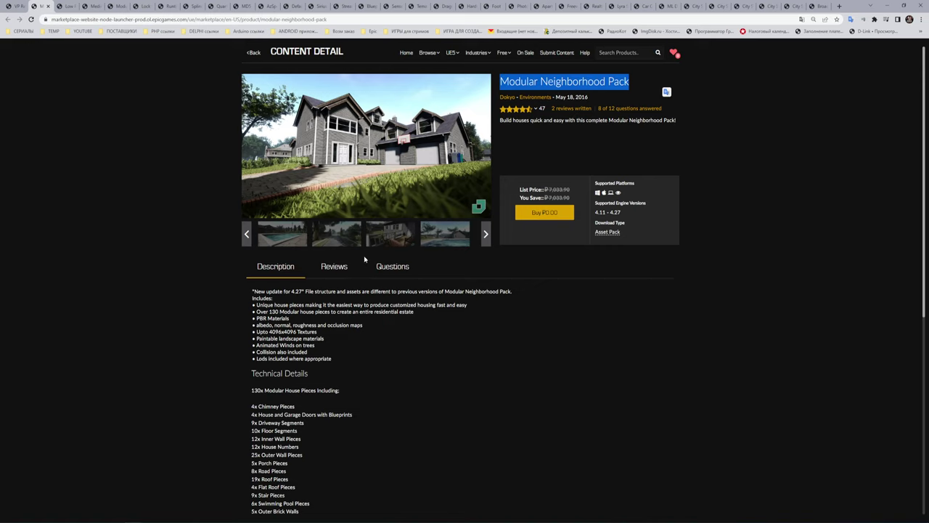
click(666, 93)
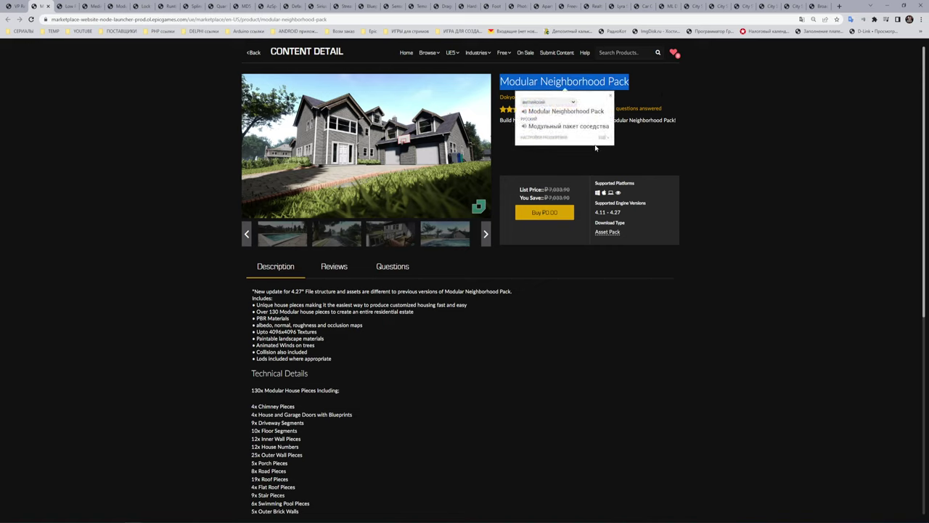
click(690, 130)
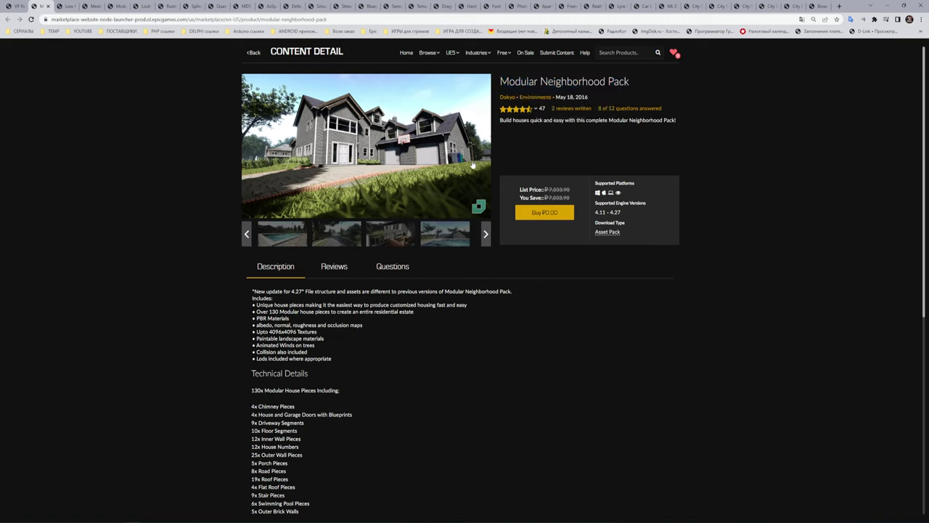
- View the gallery full-screen, advancing three images to the porch shot, then exit
click(408, 171)
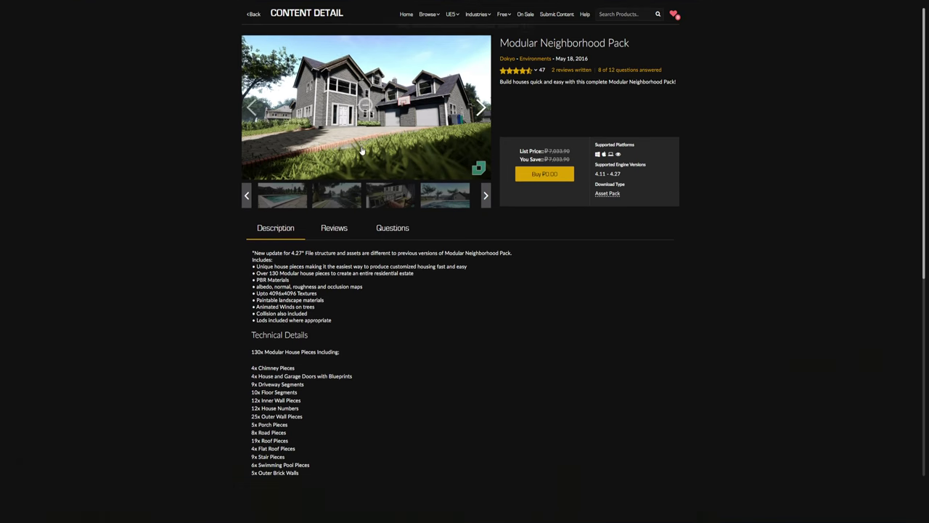
click(916, 270)
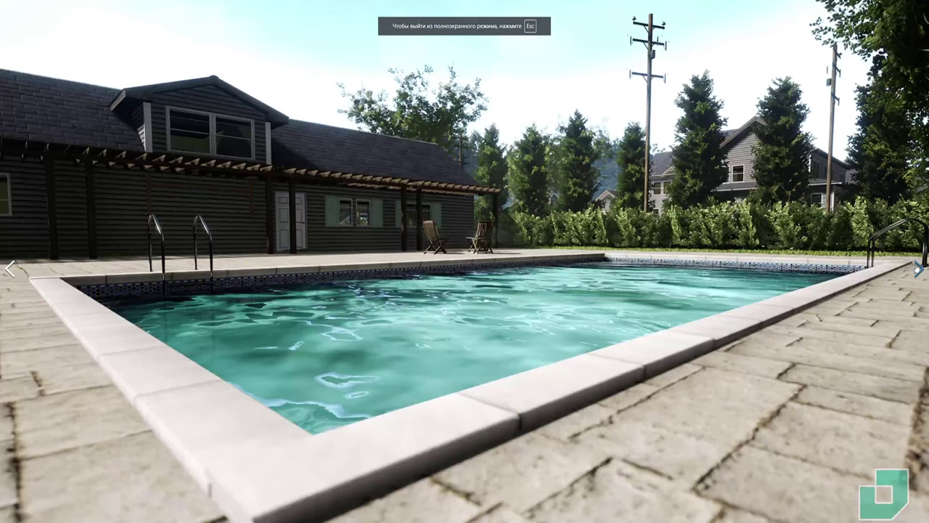
click(917, 269)
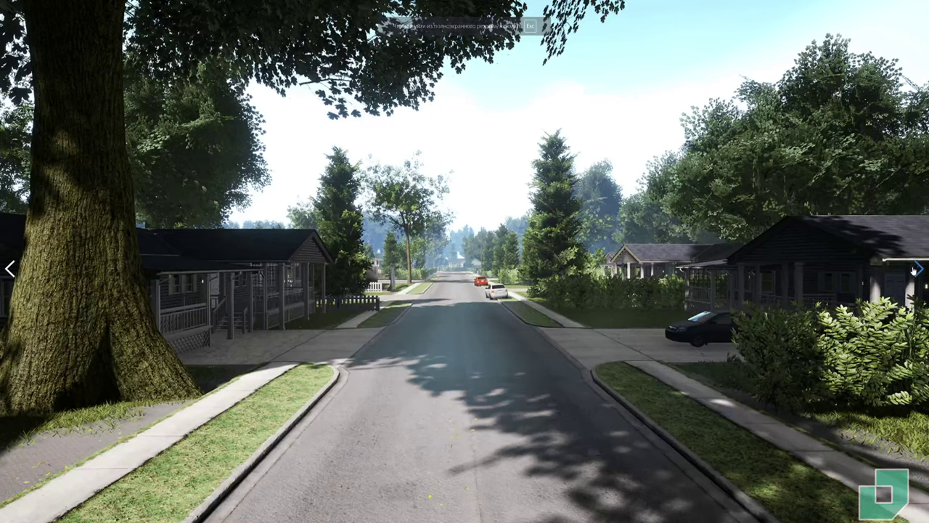
click(916, 269)
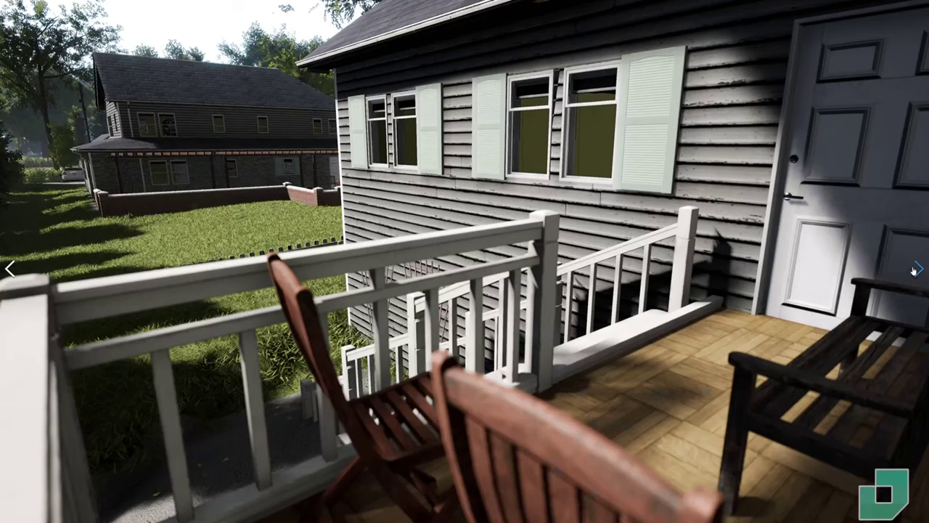
right_click(438, 210)
click(472, 212)
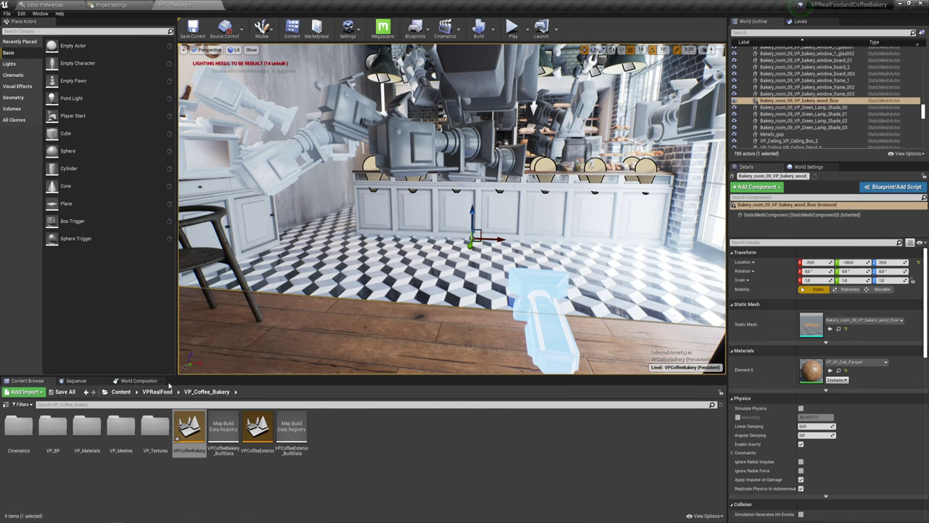
- Load the Demonstration_Big_Stage map from ModularConcertStage > Maps, answering the save prompt
click(121, 392)
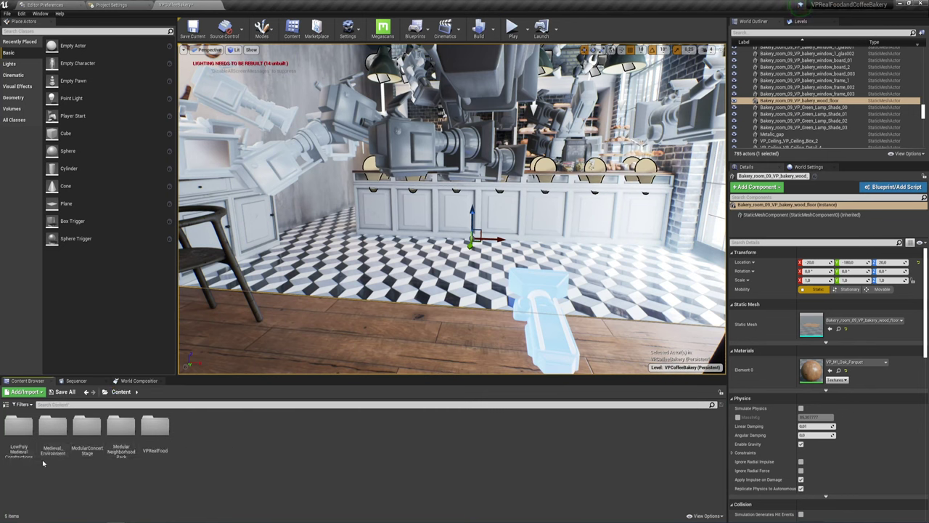
click(97, 434)
double_click(97, 434)
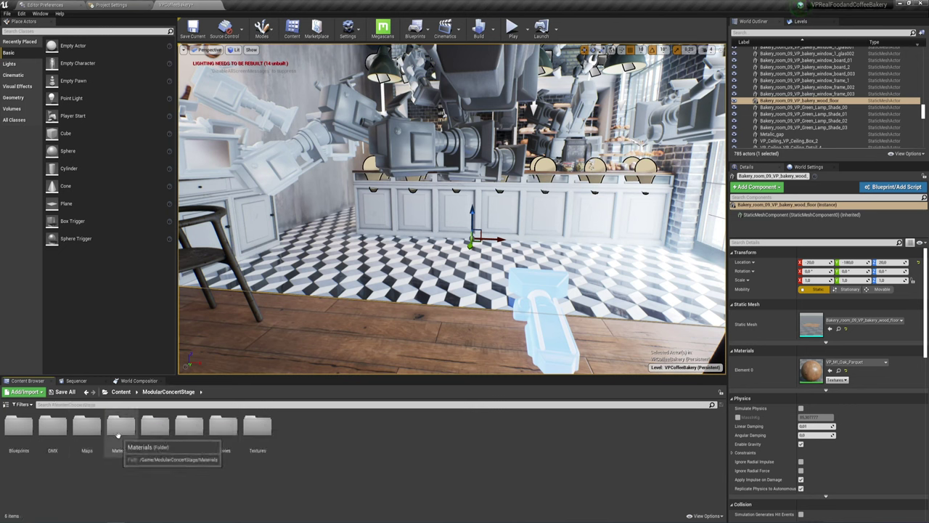
click(88, 427)
double_click(88, 427)
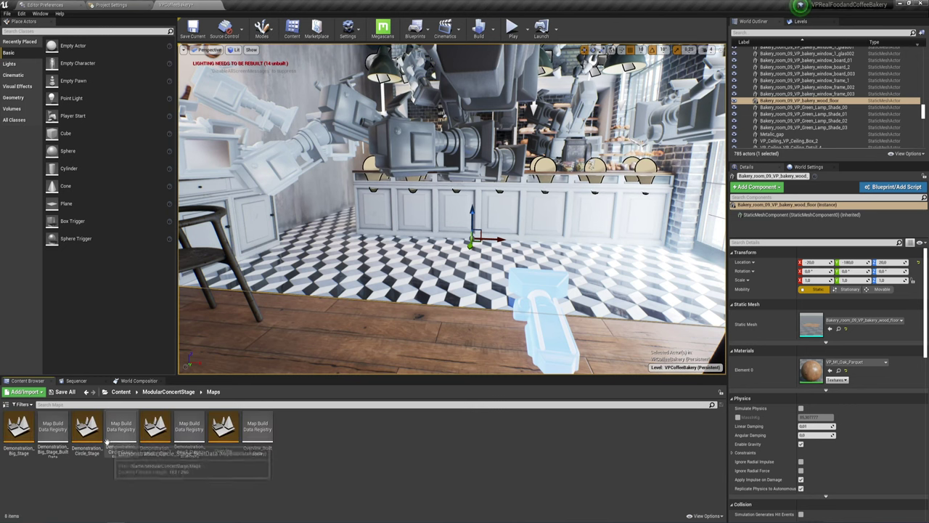
double_click(28, 433)
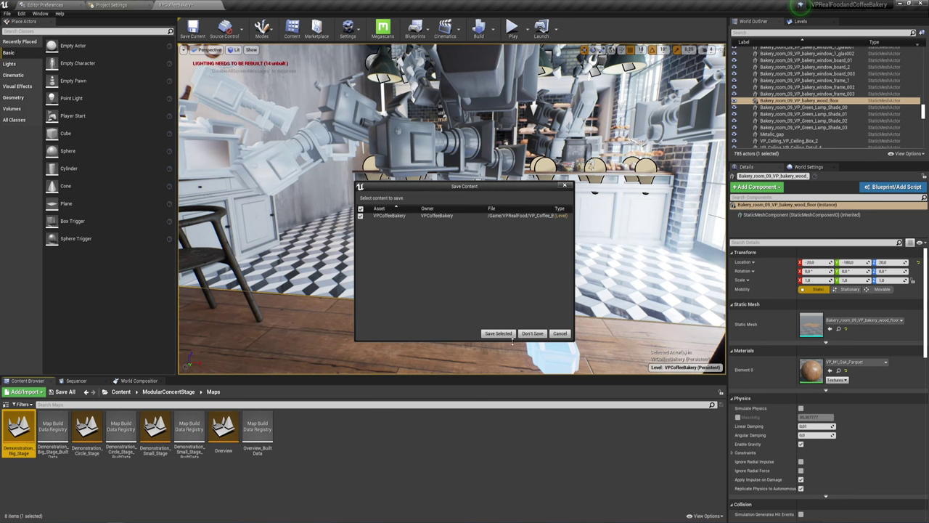
click(530, 333)
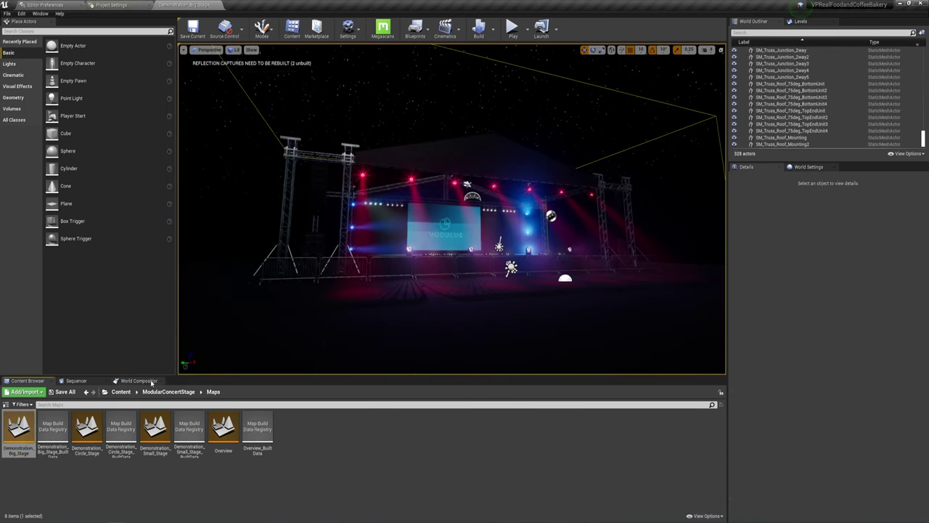
- Open Demo_Map from ModularNeighborhoodPack > Maps and tilt the view over the neighbourhood
click(120, 391)
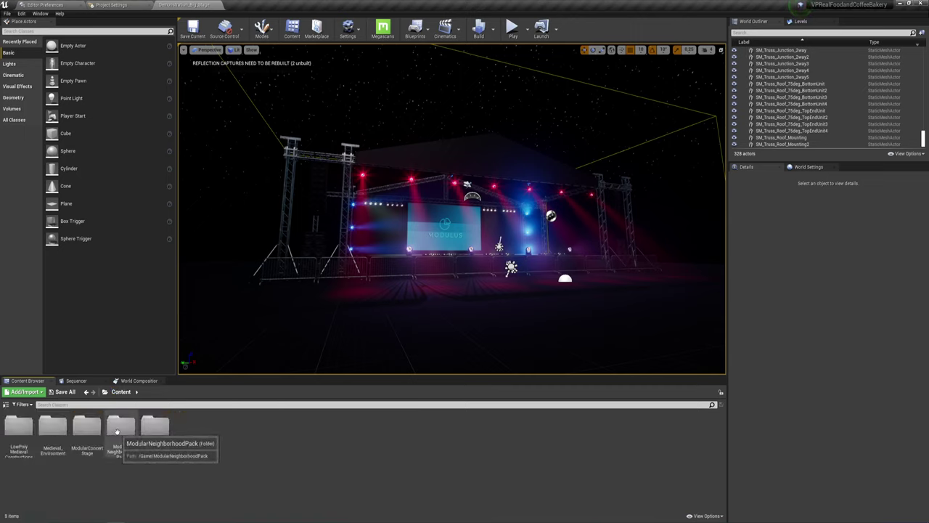
double_click(116, 430)
double_click(119, 436)
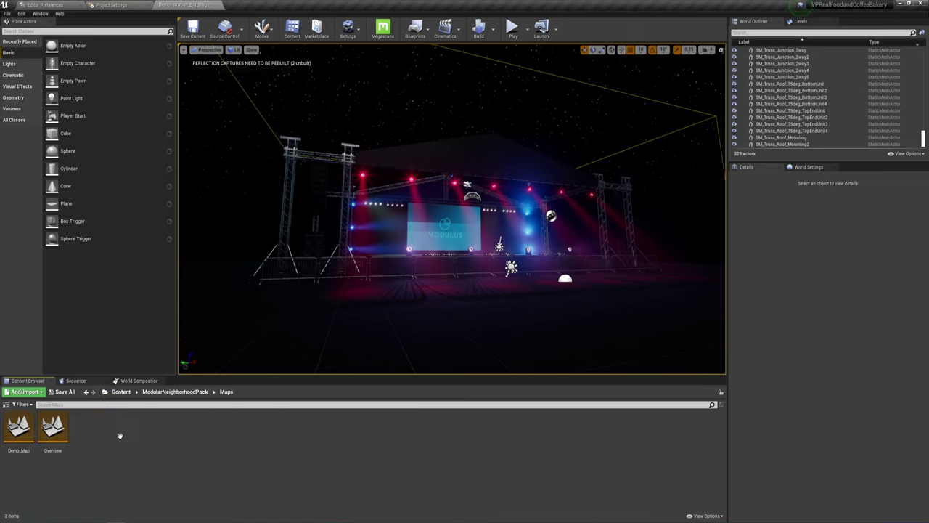
double_click(19, 428)
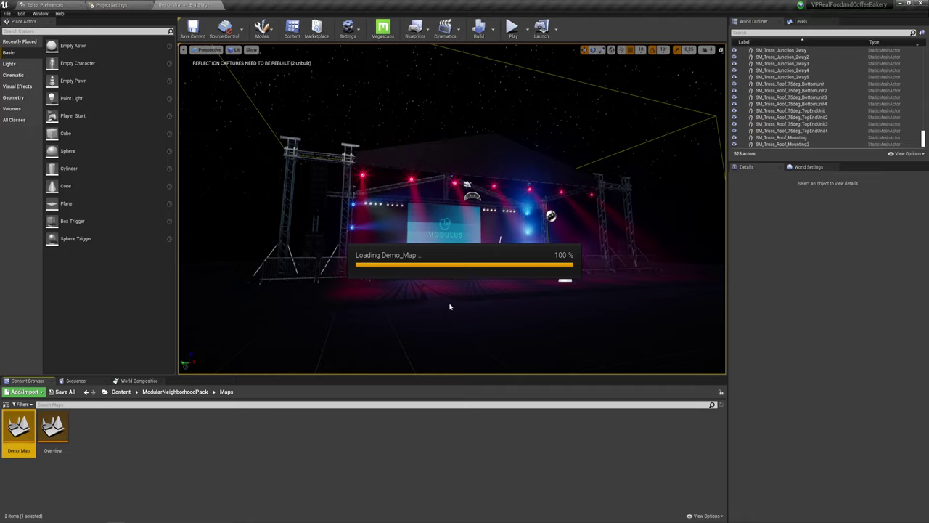
right_drag(461, 254, 451, 209)
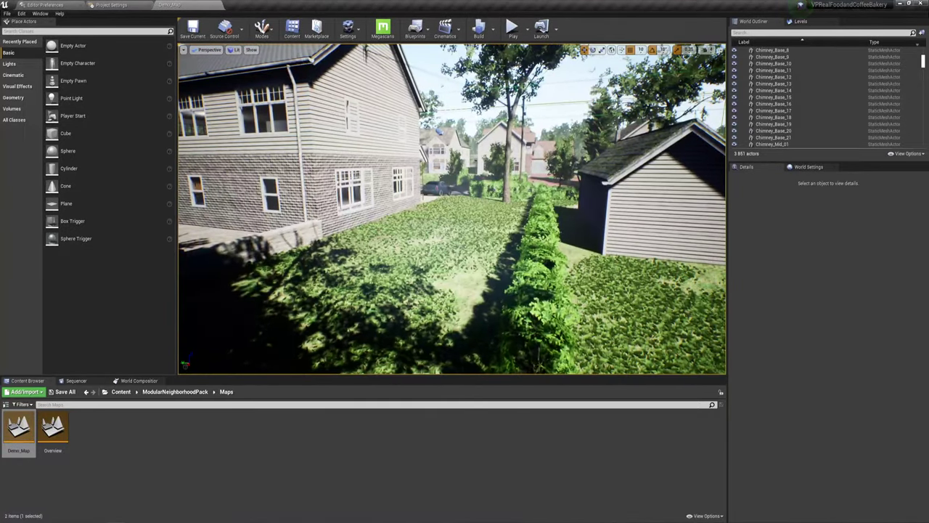
- Play Demo_Map and fly the camera forward past the patio and up over the roof
click(512, 29)
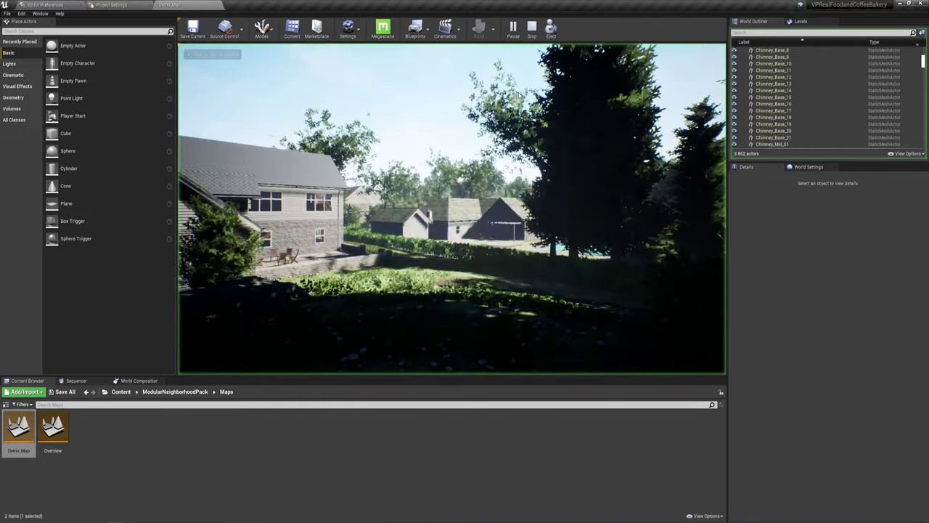
click(474, 131)
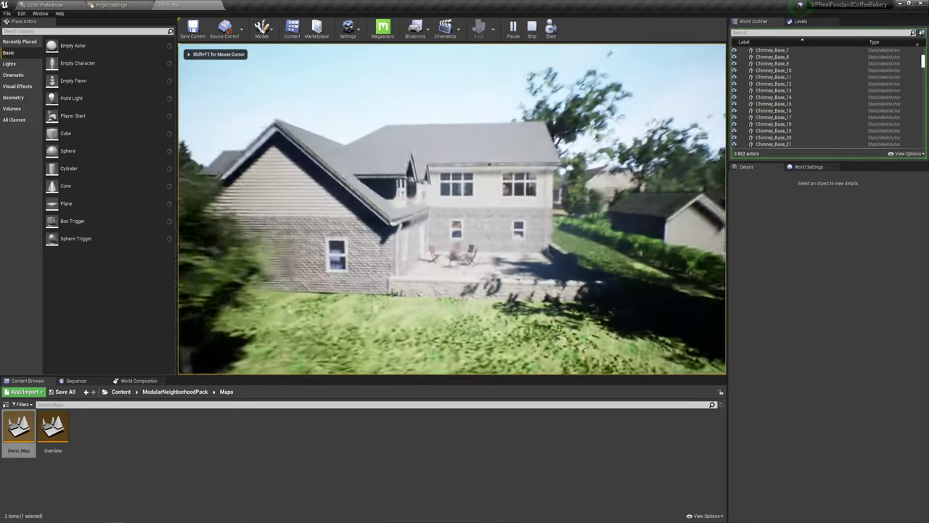
key(w)
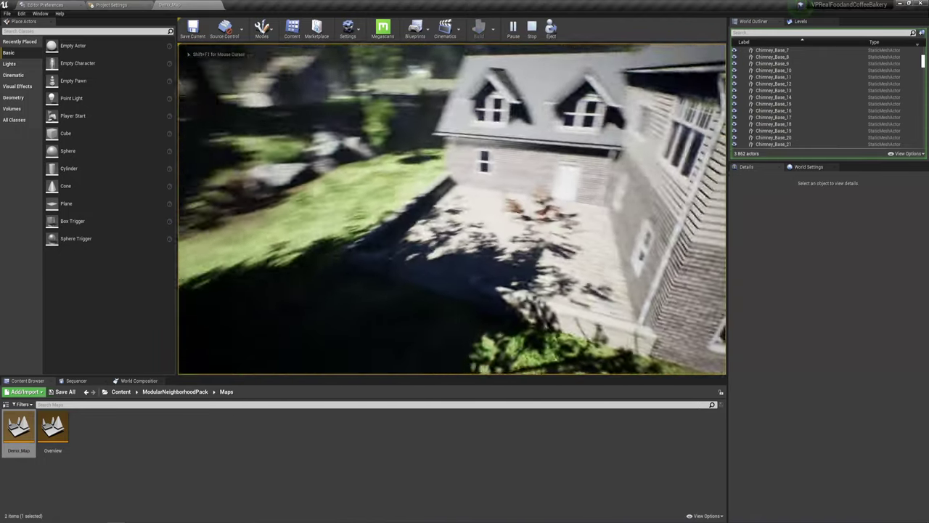
key(w)
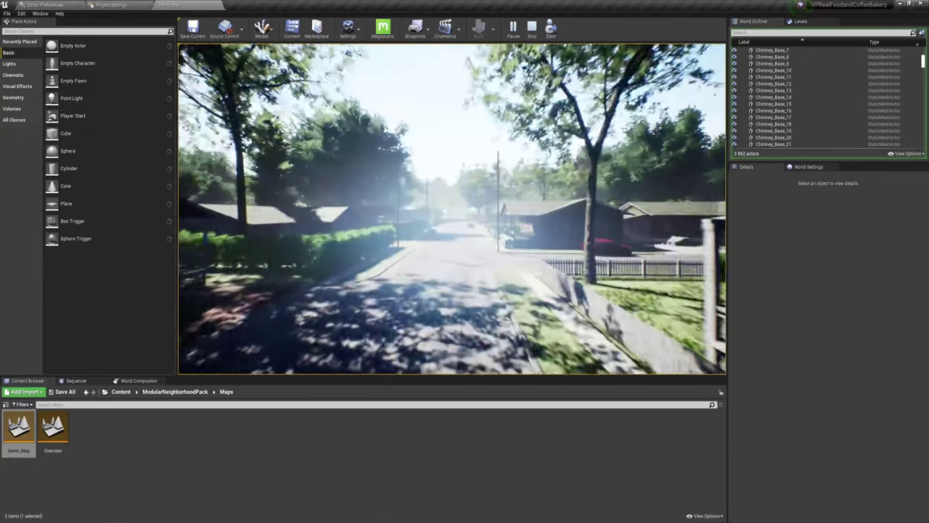
- Switch the running Demo_Map to Shader Complexity (F5) and Wireframe (F1), then end play with Esc
key(F5)
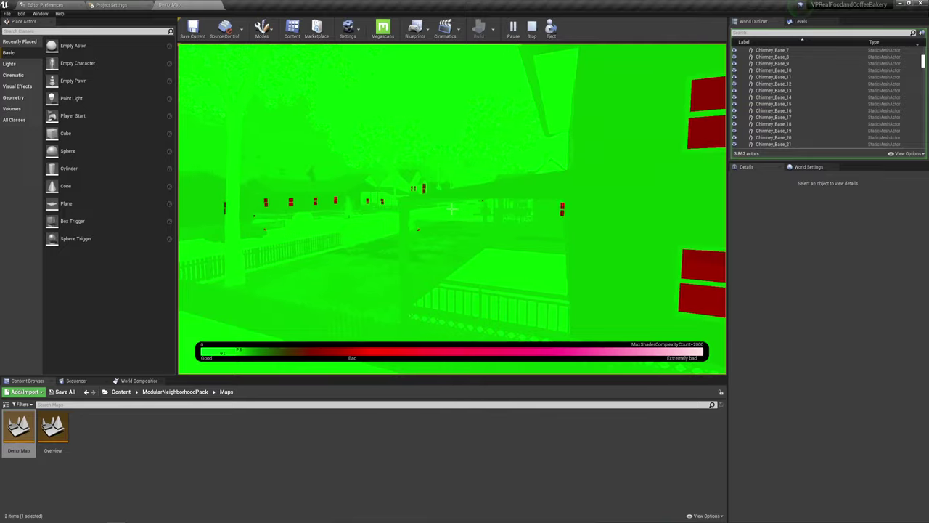
key(F1)
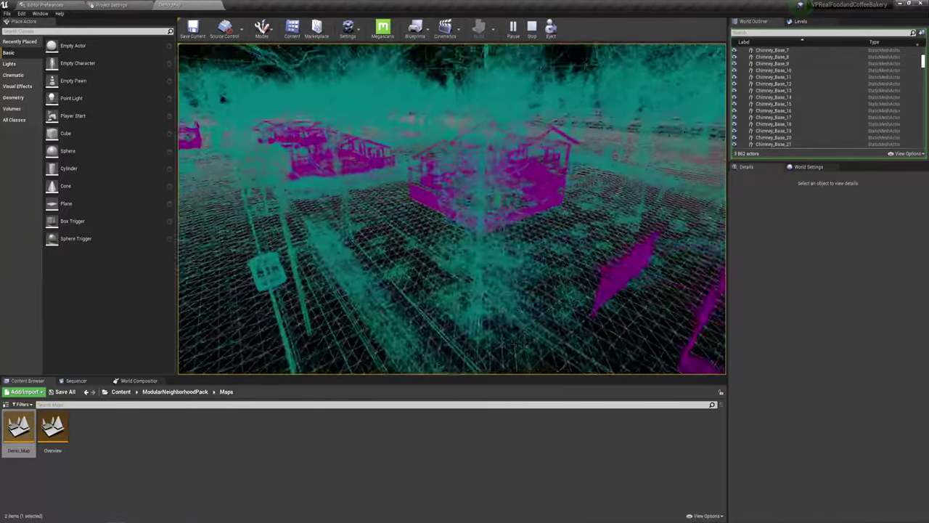
key(Escape)
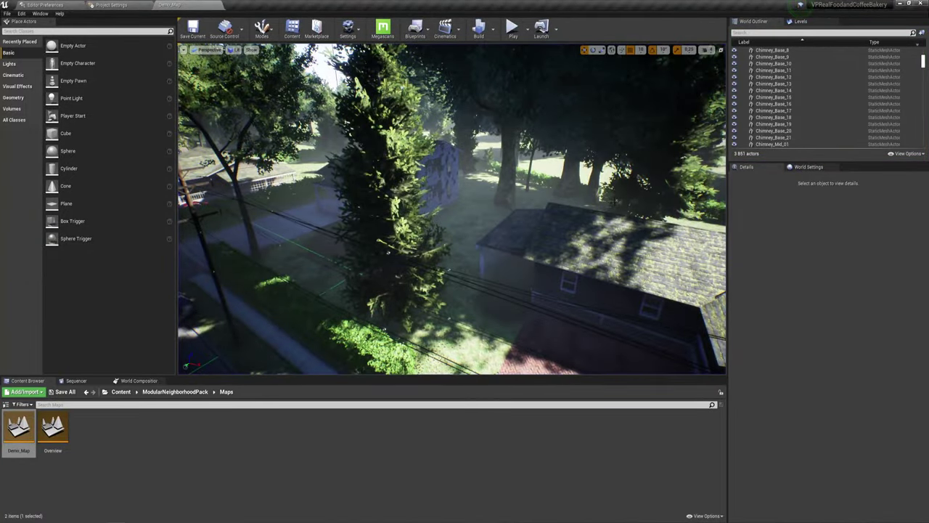
- Focus on Small_House_15 and lift its apex and left roof pieces above the house
click(617, 229)
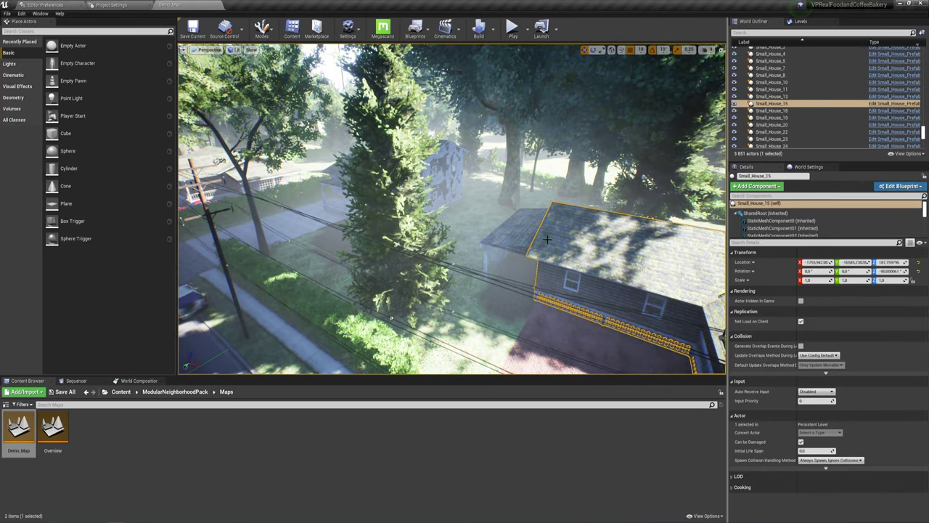
key(f)
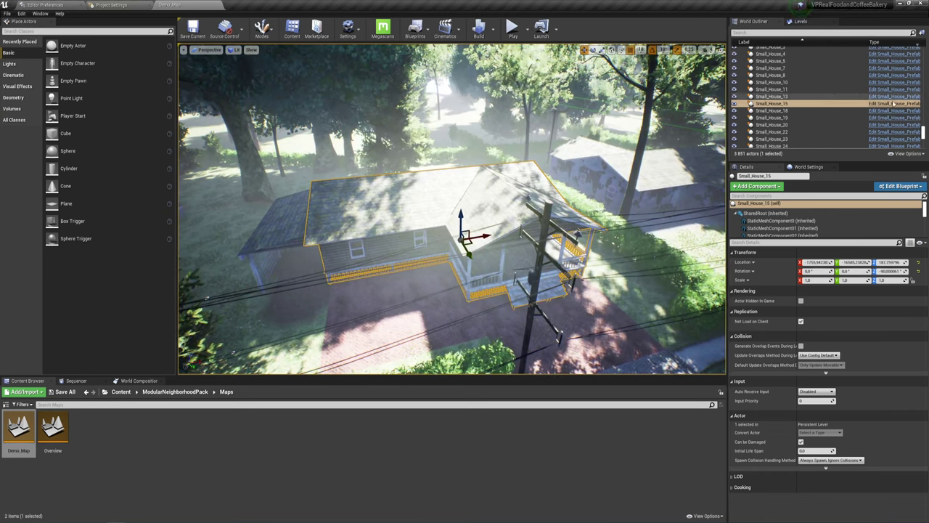
click(766, 220)
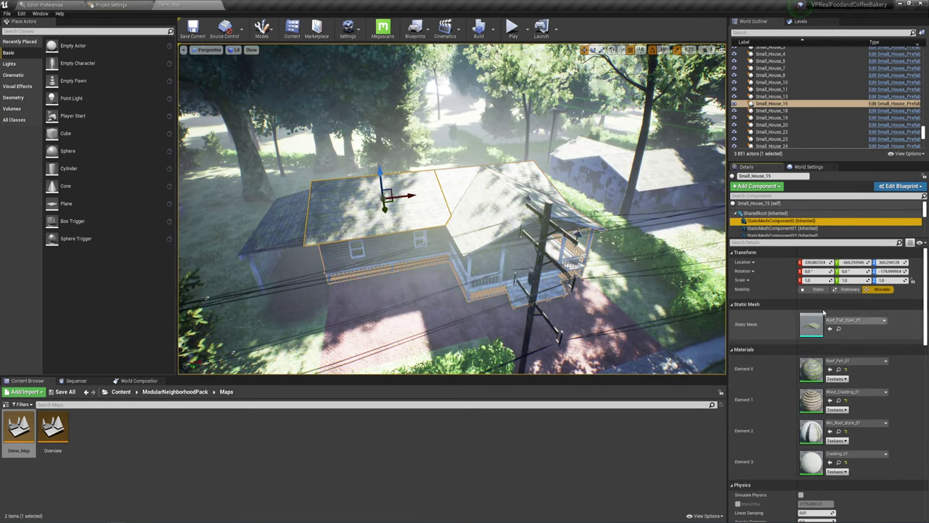
click(781, 228)
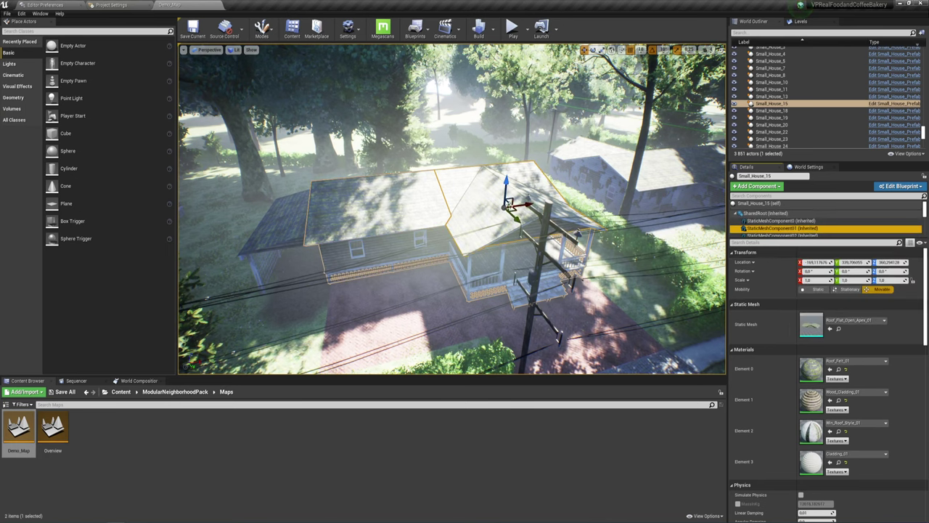
drag(508, 203, 509, 118)
click(402, 192)
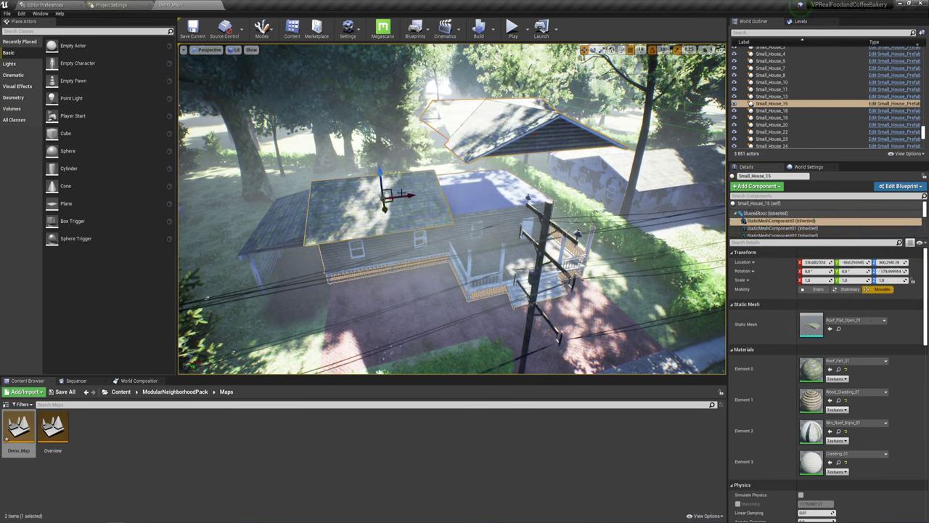
drag(381, 182, 370, 80)
- Raise the blue floor piece above the walls and slide the half-door inner wall sideways
click(413, 210)
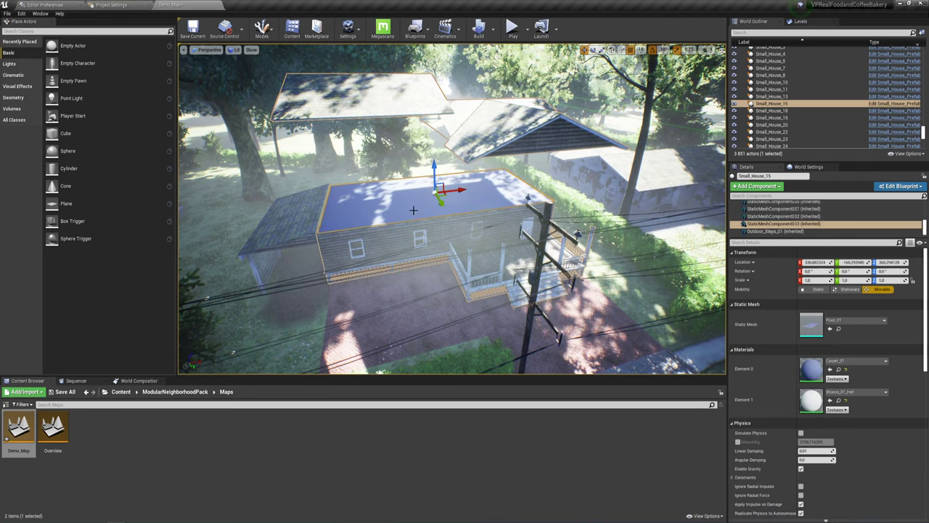
drag(442, 178, 441, 147)
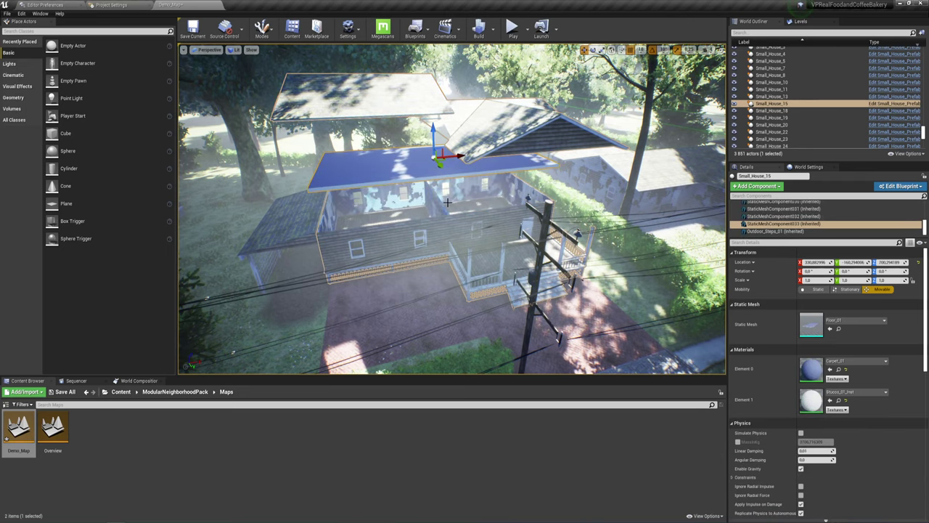
key(f)
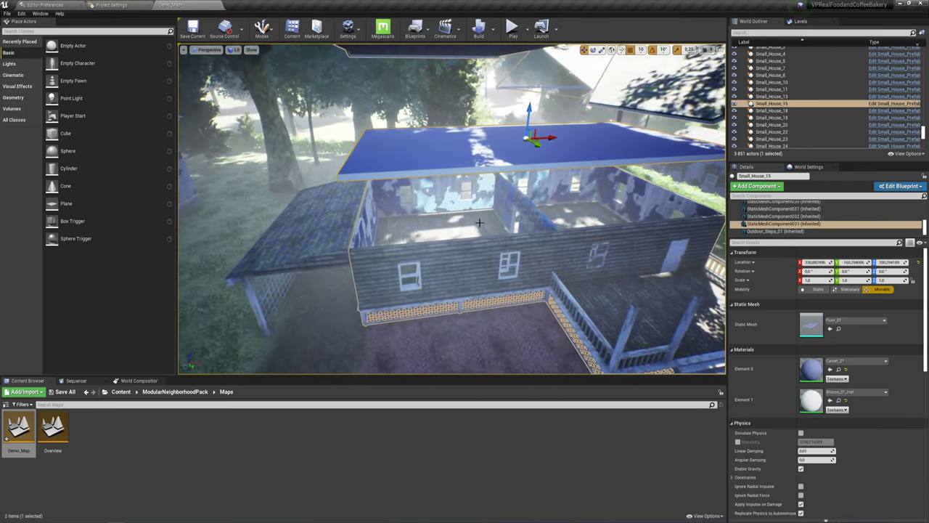
click(532, 220)
drag(539, 238, 479, 241)
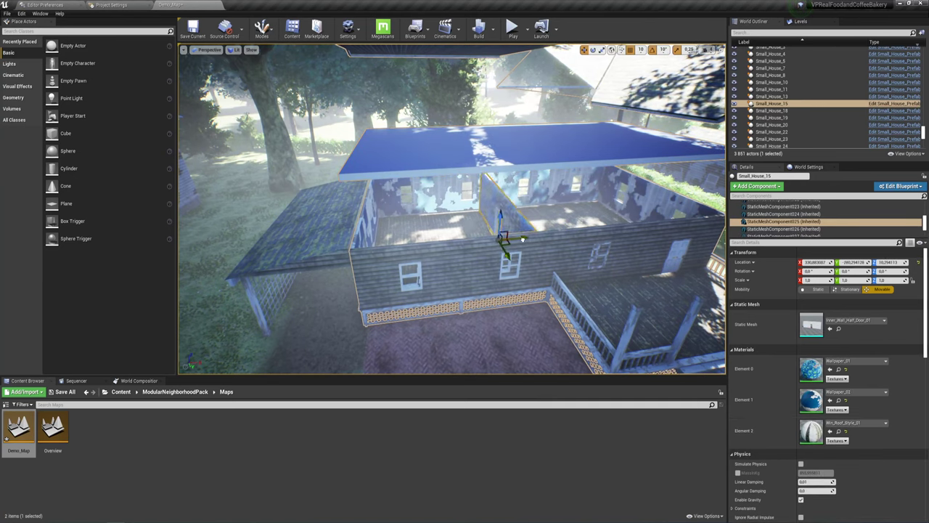
- Move Car_Porch_Prefab_01 beside the house, then reframe the view down the street
click(324, 252)
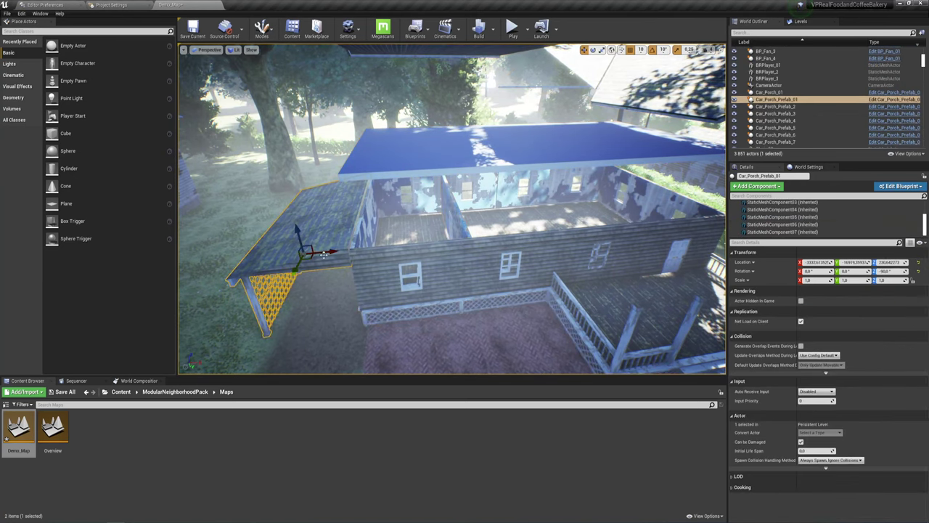
mouse_move(305, 261)
mouse_down()
mouse_move(239, 329)
mouse_move(307, 266)
mouse_up()
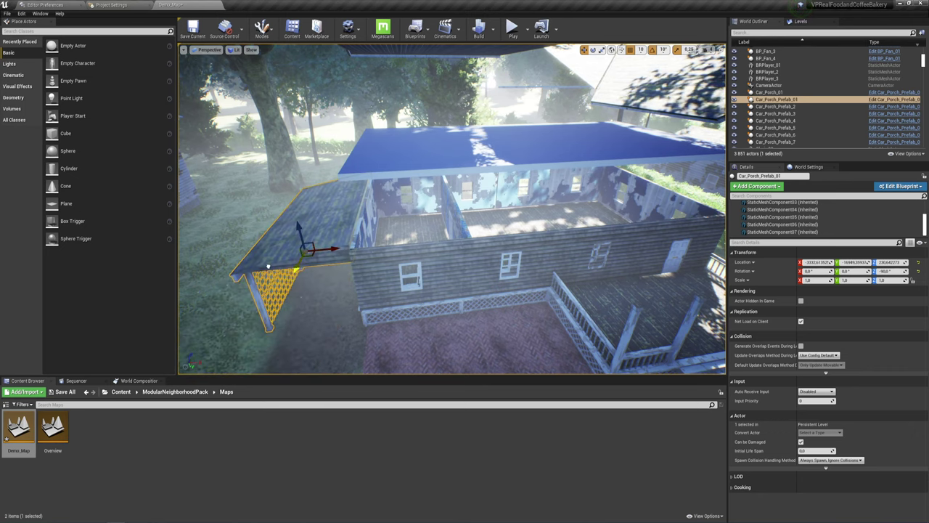
right_drag(472, 262, 560, 256)
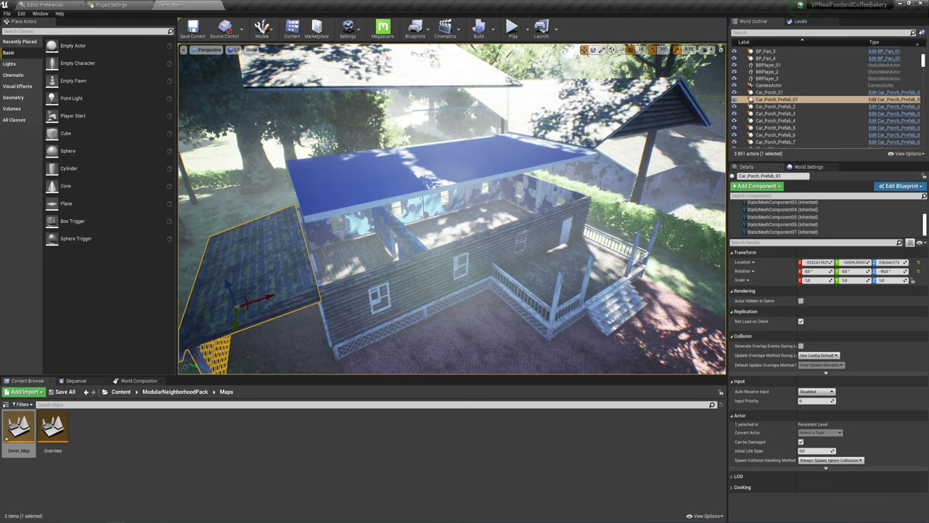
right_drag(560, 256, 617, 240)
right_drag(576, 192, 576, 226)
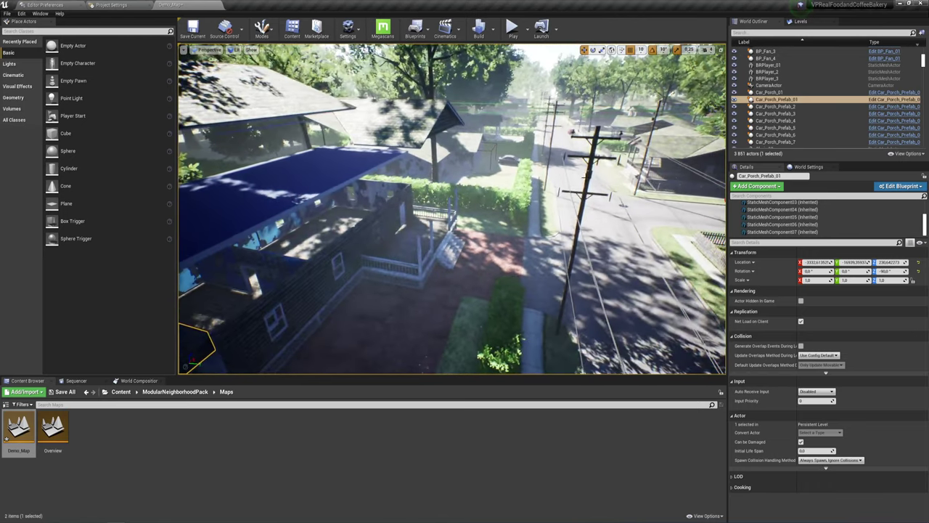
click(583, 143)
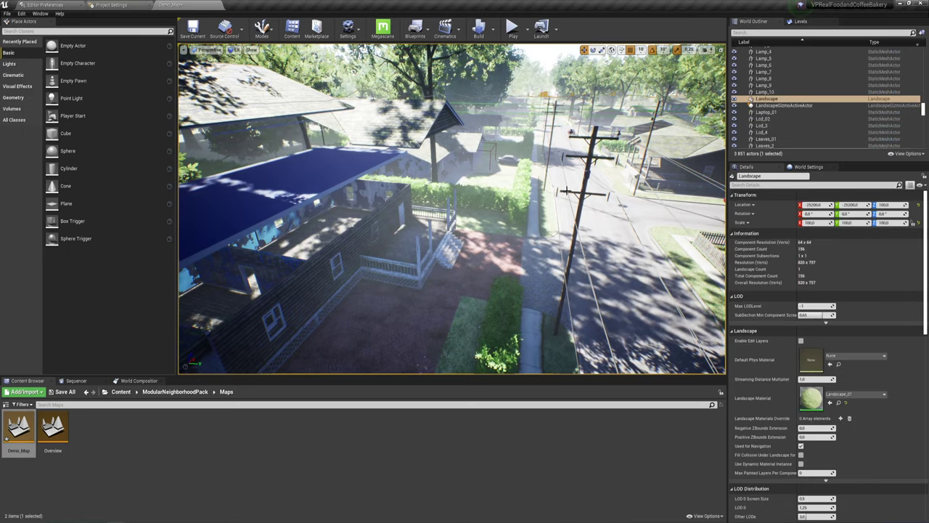
right_drag(583, 143, 472, 152)
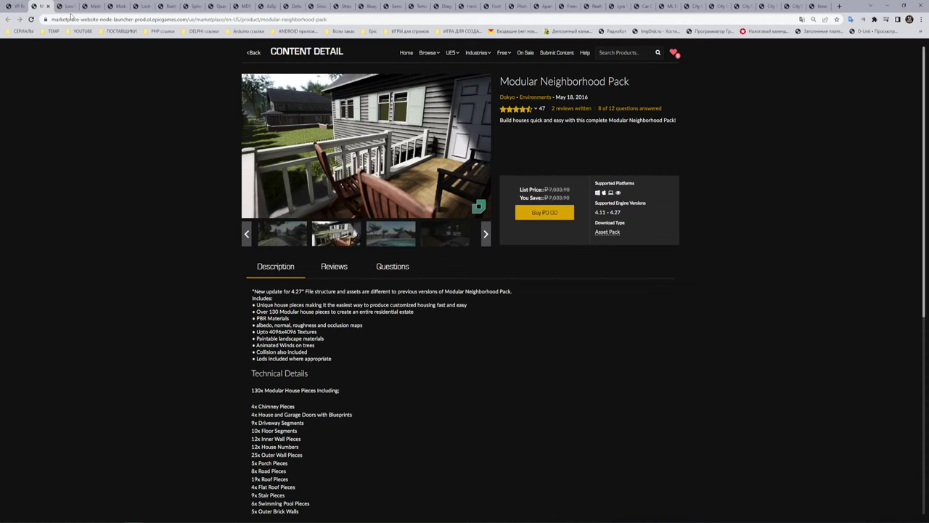
- Translate the Low Poly Medieval Interior and Constructions title into Russian, then close the popup
click(67, 7)
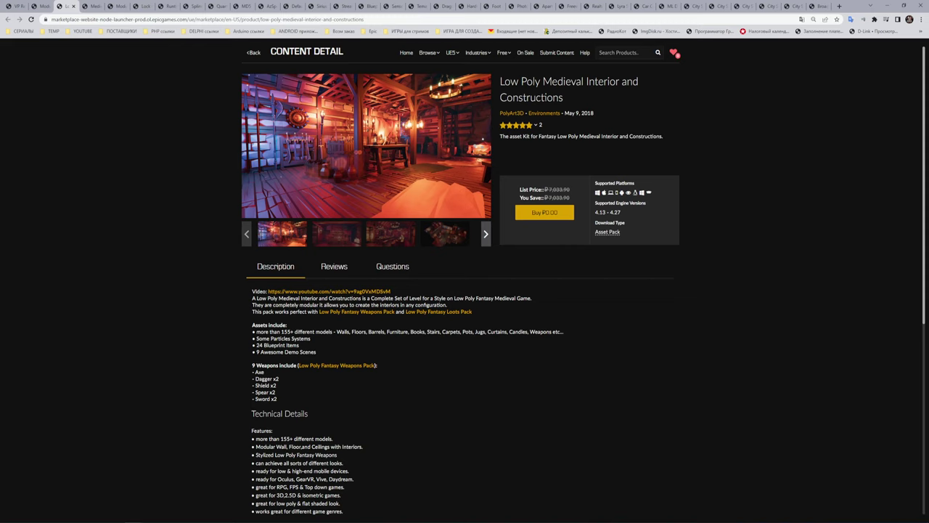
drag(532, 82, 598, 82)
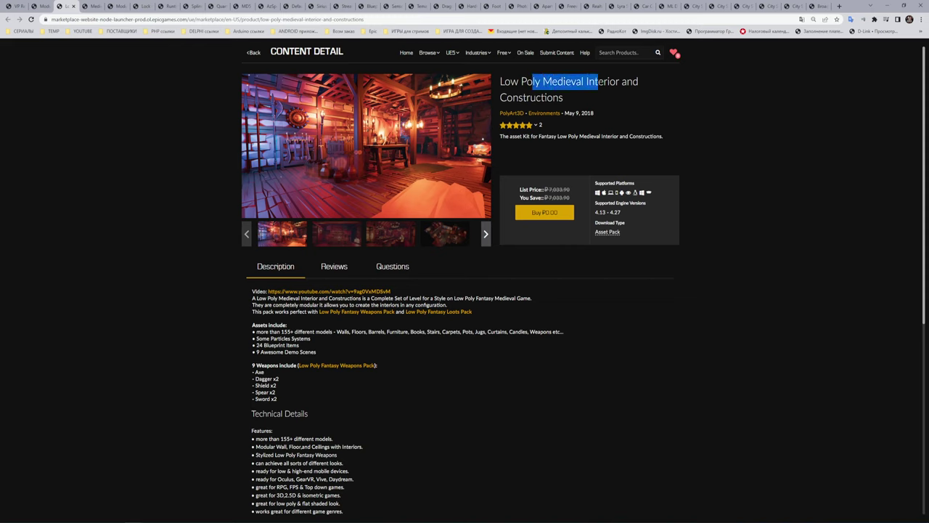
click(570, 98)
triple_click(496, 82)
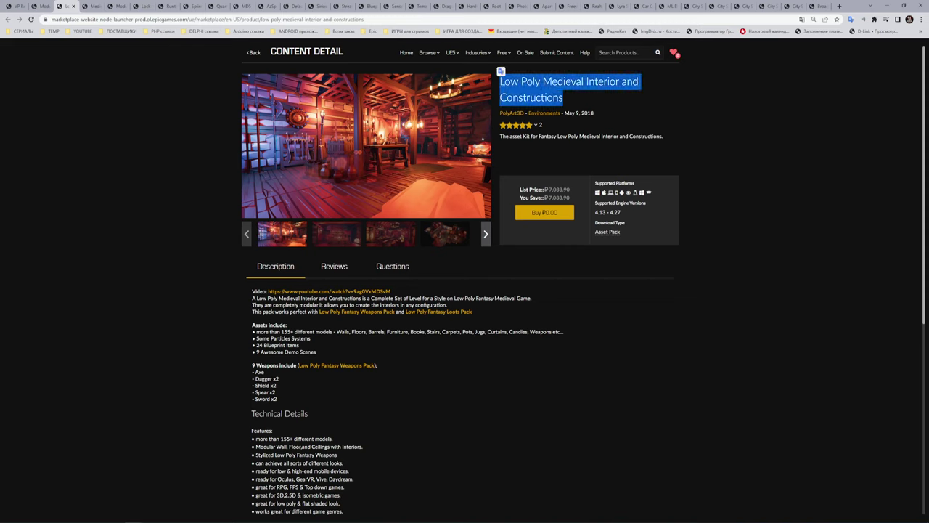
click(501, 71)
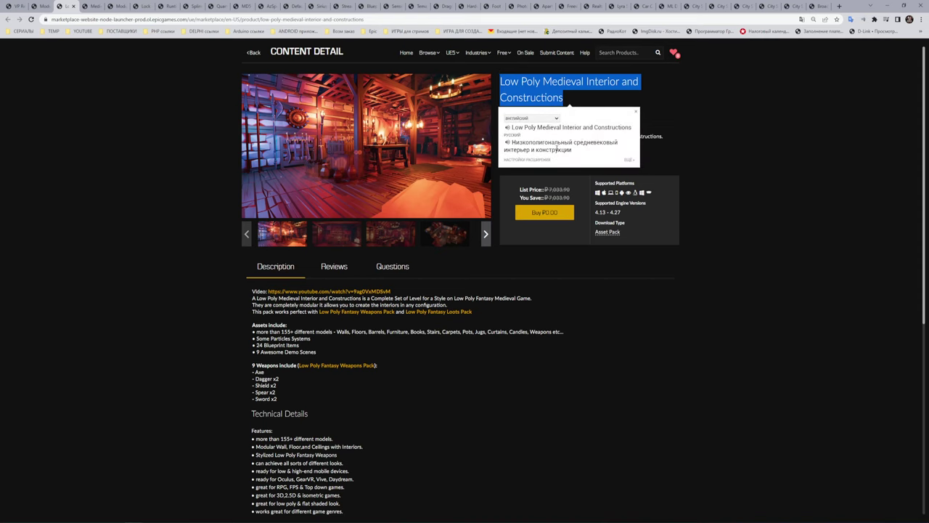
click(677, 120)
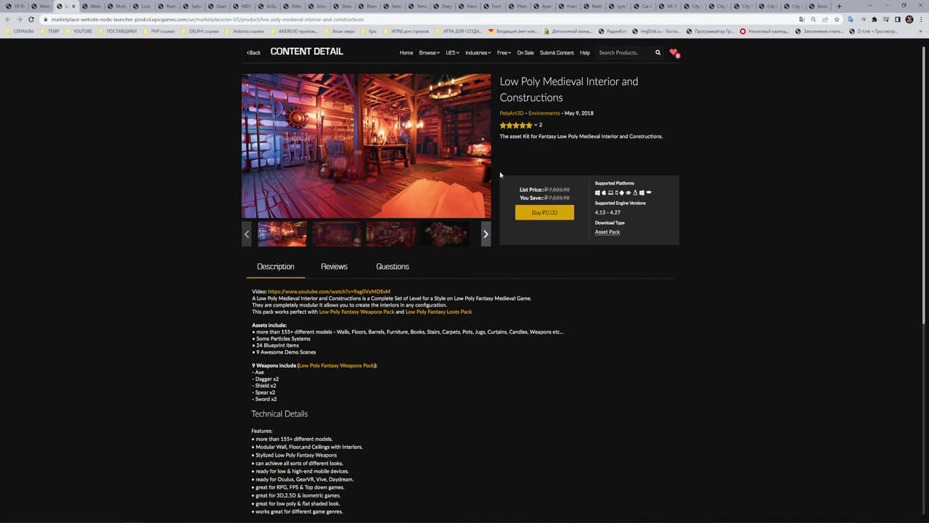
- Dismiss the main image's context menu and return to the editor's top Content folder
right_click(449, 164)
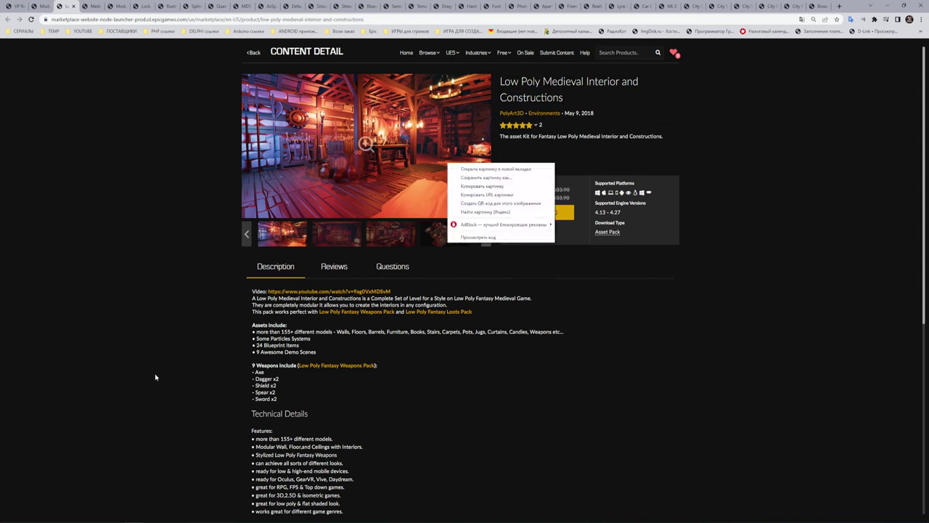
click(554, 392)
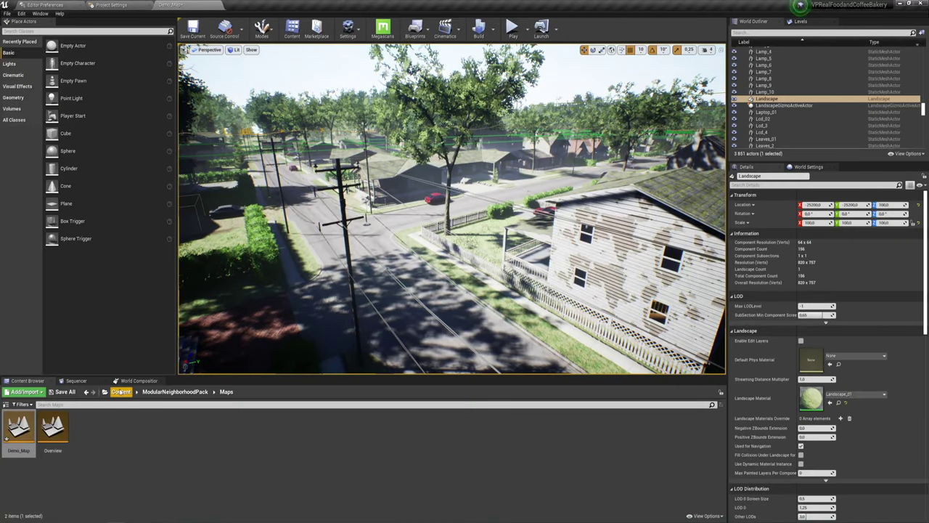
click(121, 392)
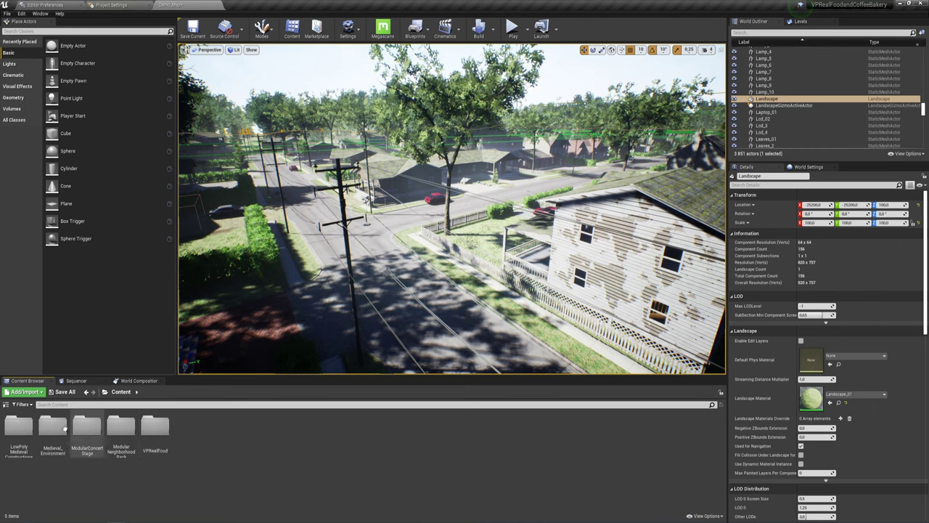
- Load LowPolyMedievalConstructions > Maps > Map_1, answer the save prompt, and look around the corridor
double_click(19, 426)
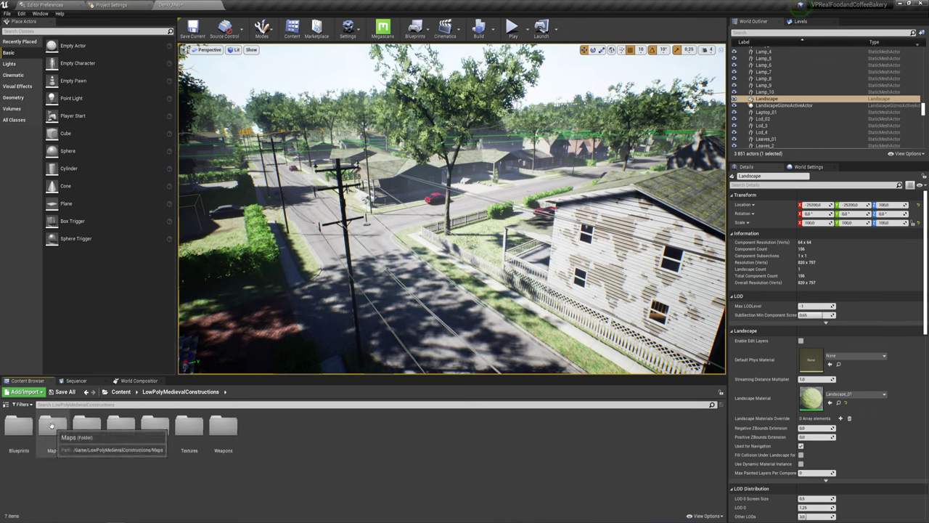
double_click(51, 426)
double_click(33, 444)
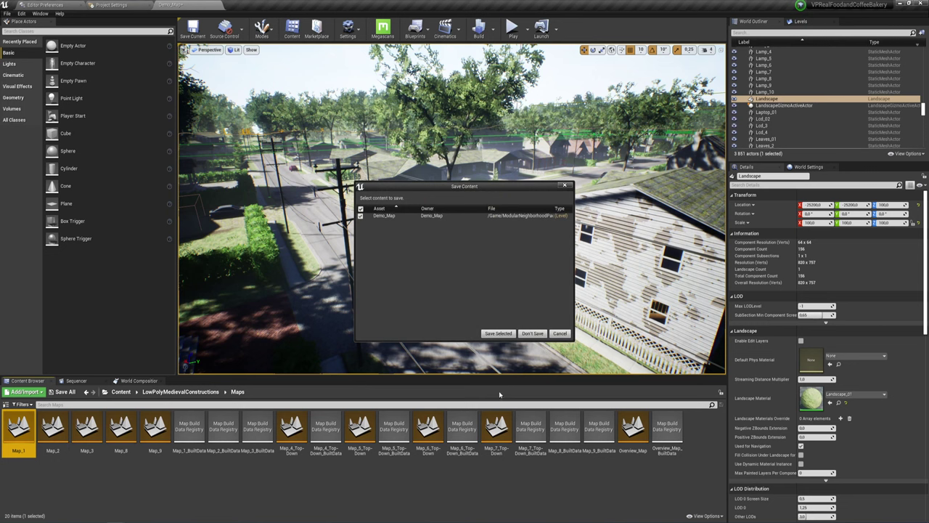
click(491, 335)
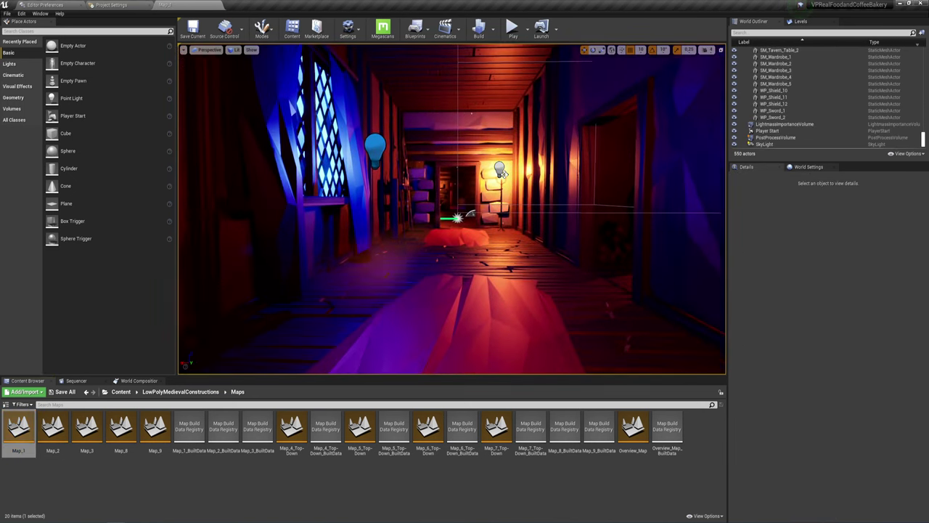
drag(414, 280, 408, 312)
click(512, 29)
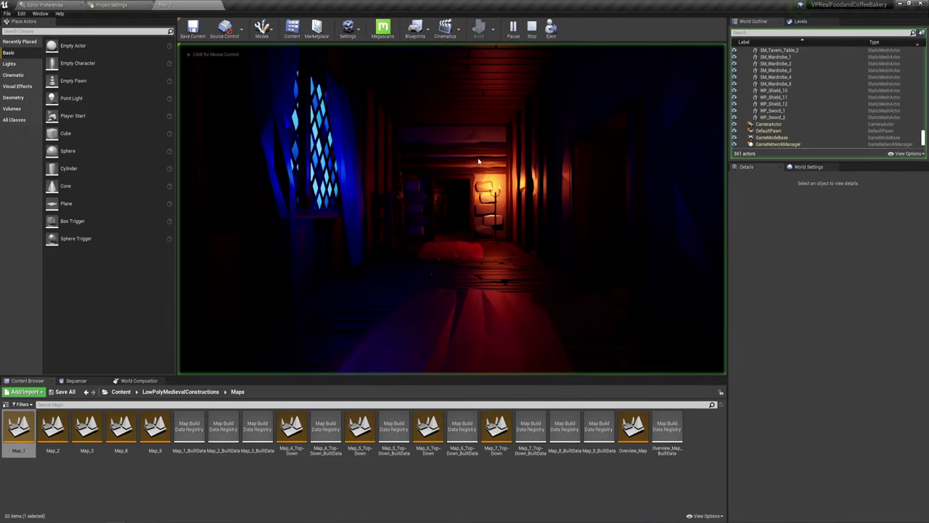
click(478, 161)
key(w)
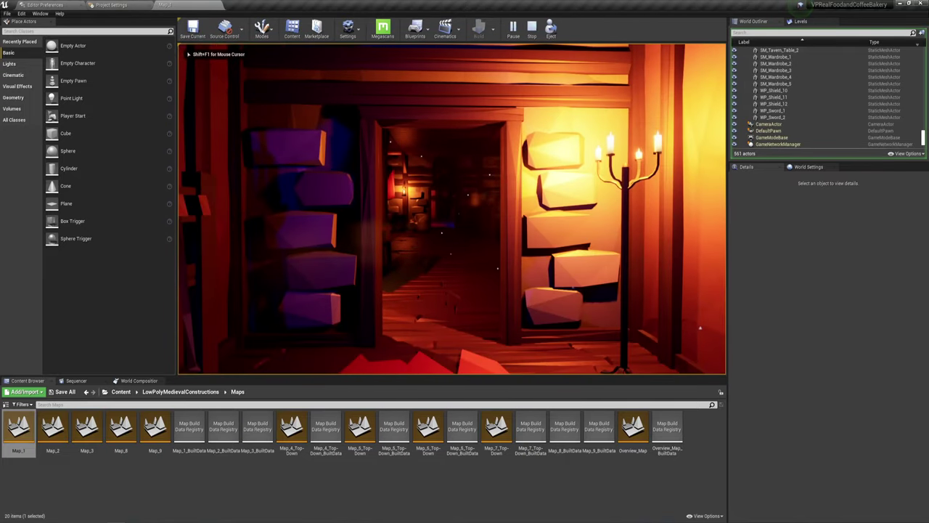
key(F5)
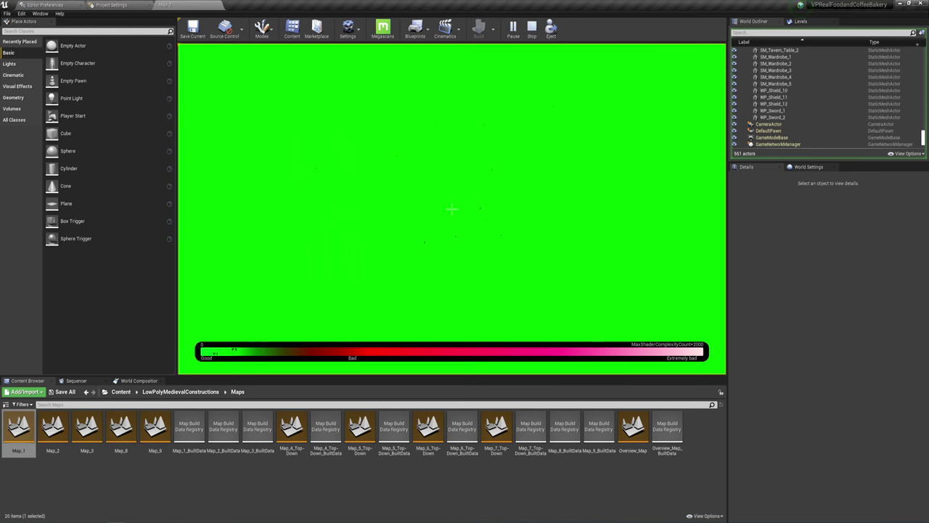
key(F1)
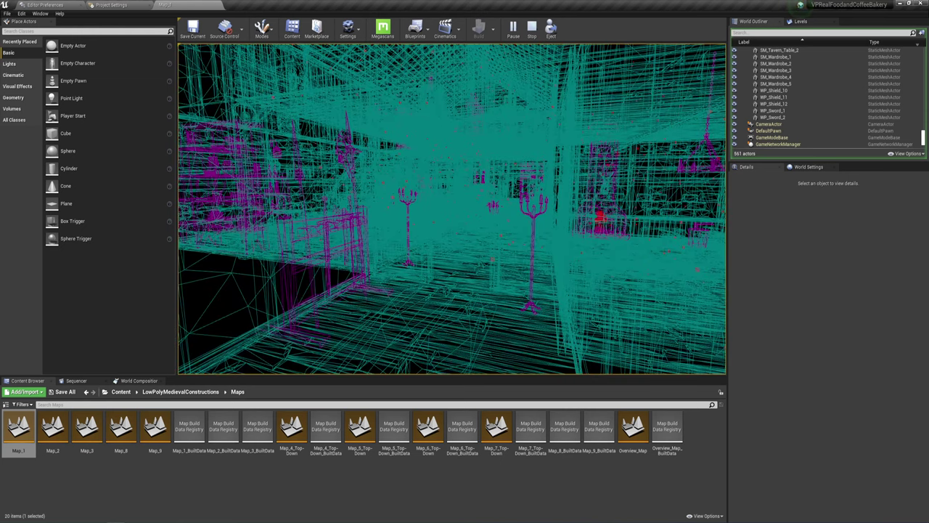
key(F2)
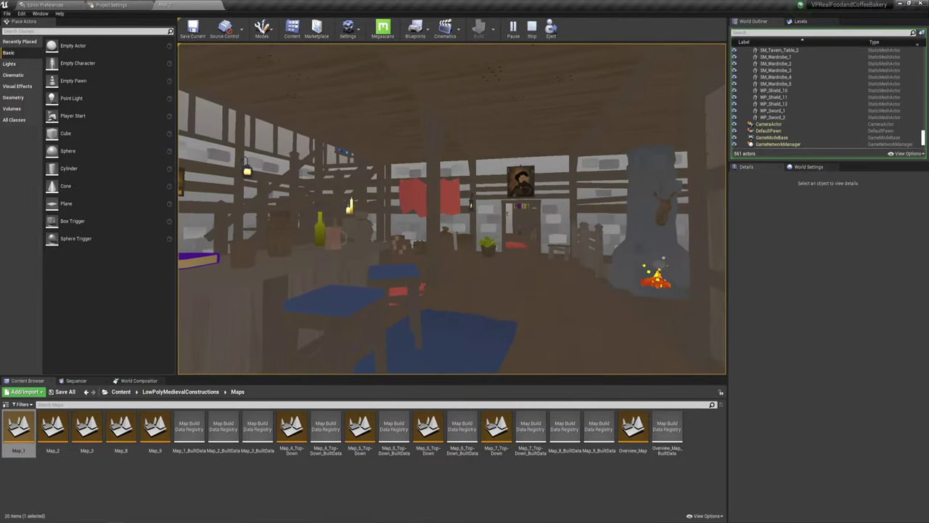
key(F3)
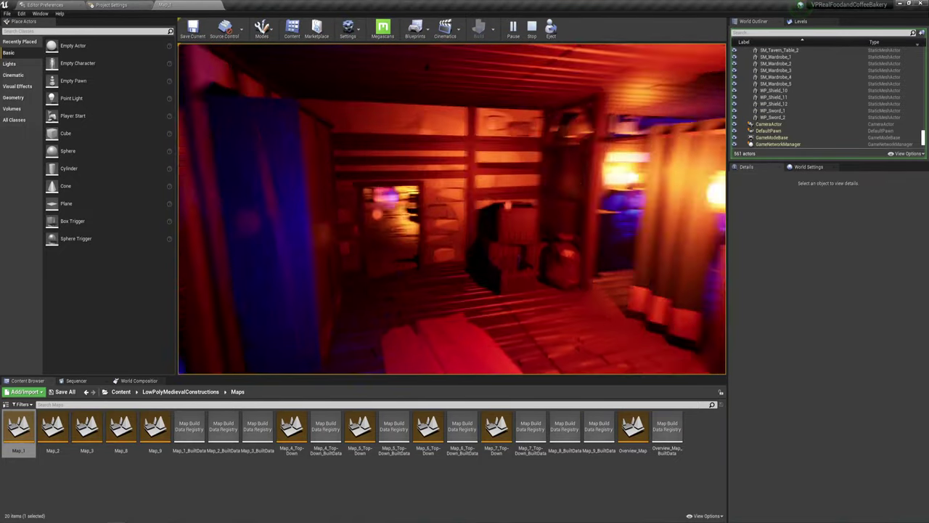
key(Escape)
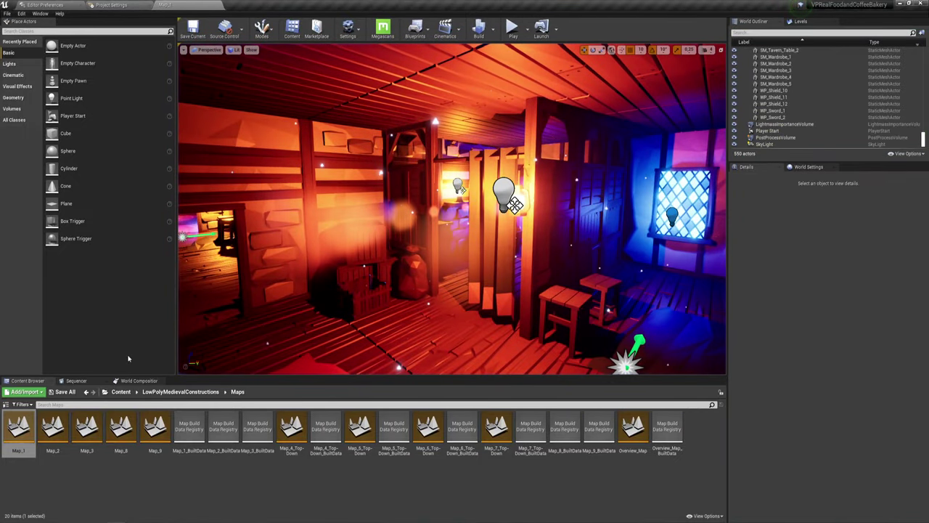
- Fly through the Map_2 and Map_3 taverns, then load Map_8 and select its fireplace
double_click(53, 429)
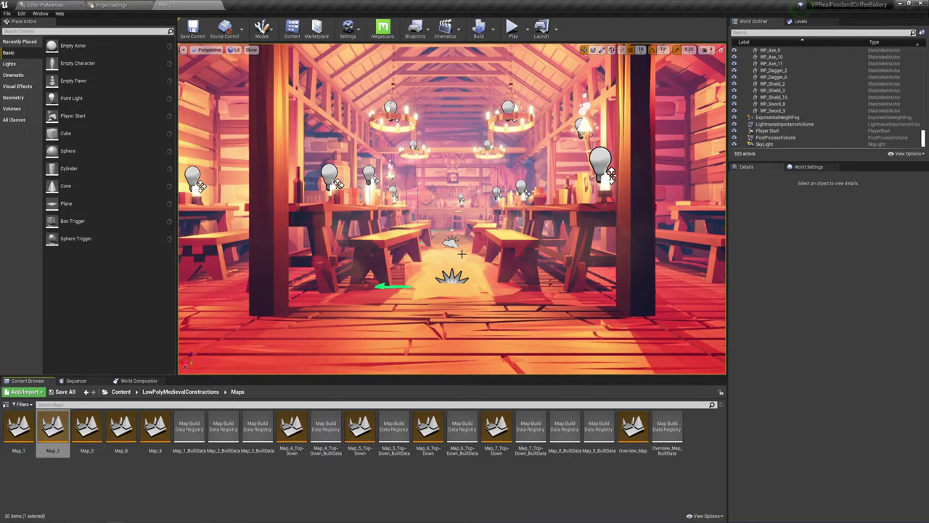
mouse_move(461, 253)
right_down()
mouse_move(428, 165)
mouse_move(451, 94)
right_up()
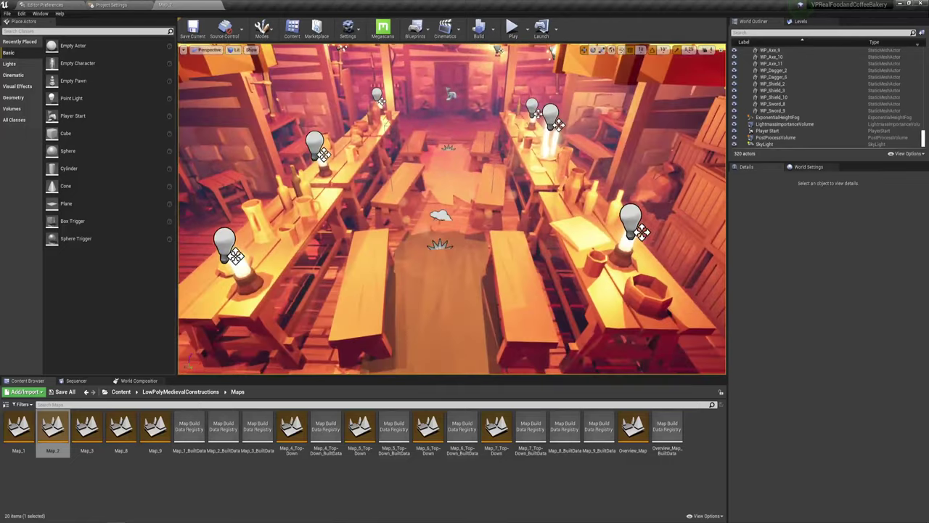
scroll(486, 246, up, 2)
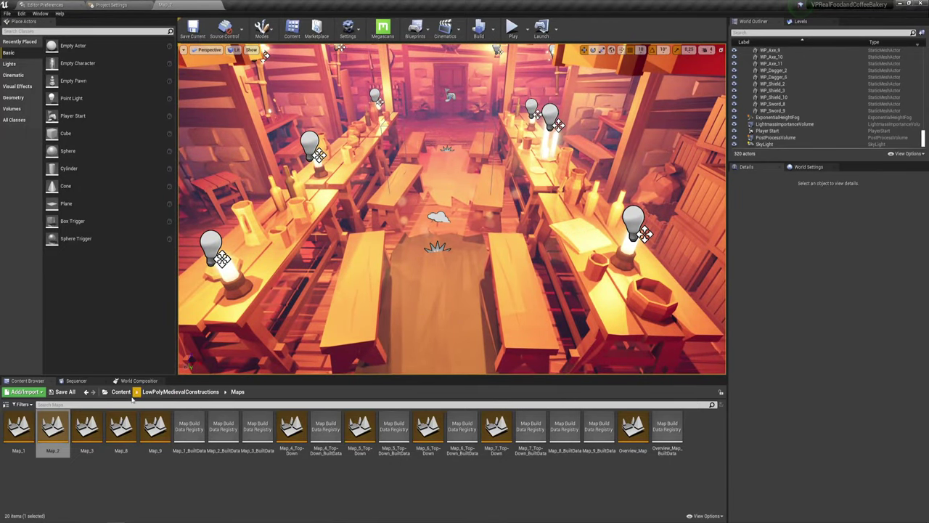
double_click(86, 427)
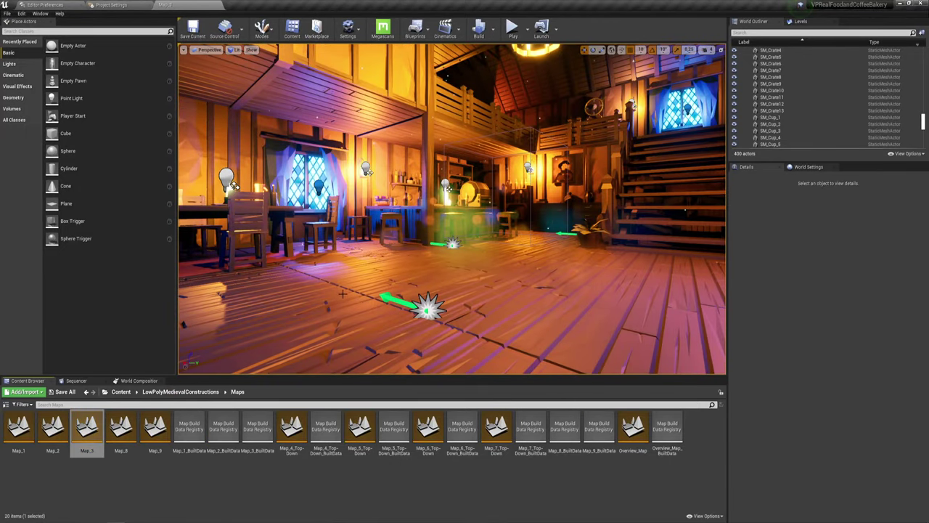
mouse_move(343, 293)
right_down()
mouse_move(640, 138)
mouse_move(509, 109)
mouse_move(450, 211)
mouse_move(407, 182)
mouse_move(450, 203)
right_up()
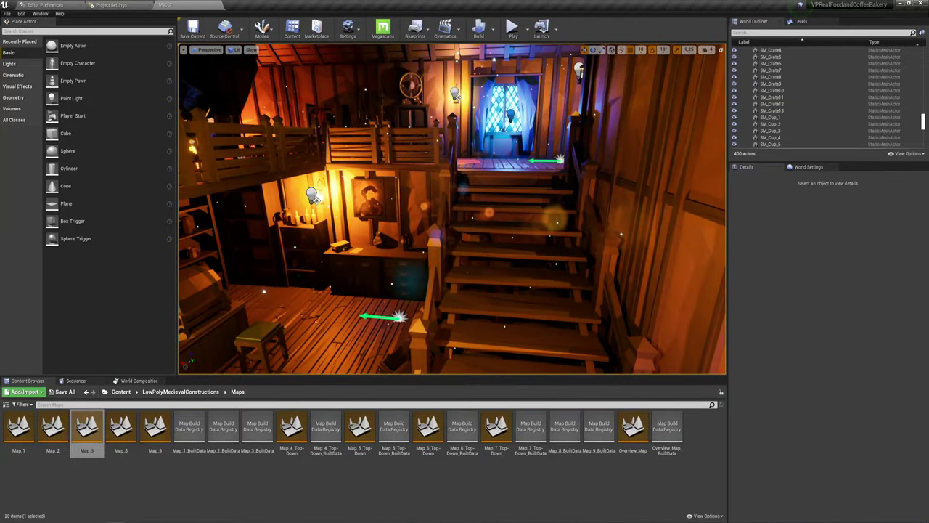
right_drag(450, 203, 450, 211)
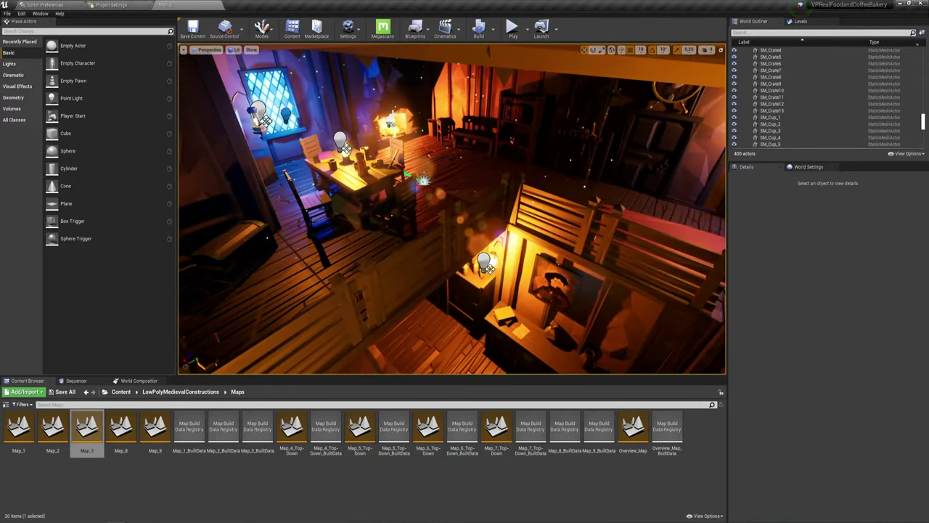
double_click(121, 429)
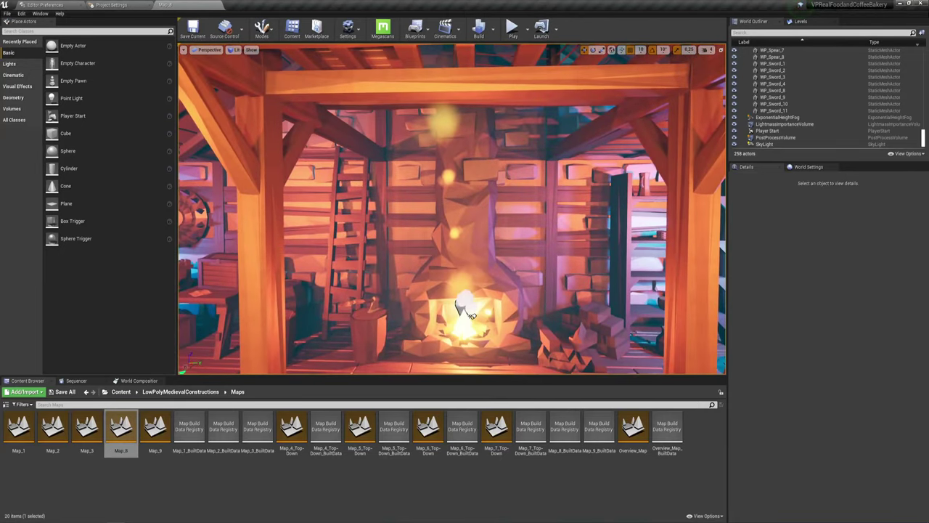
click(467, 312)
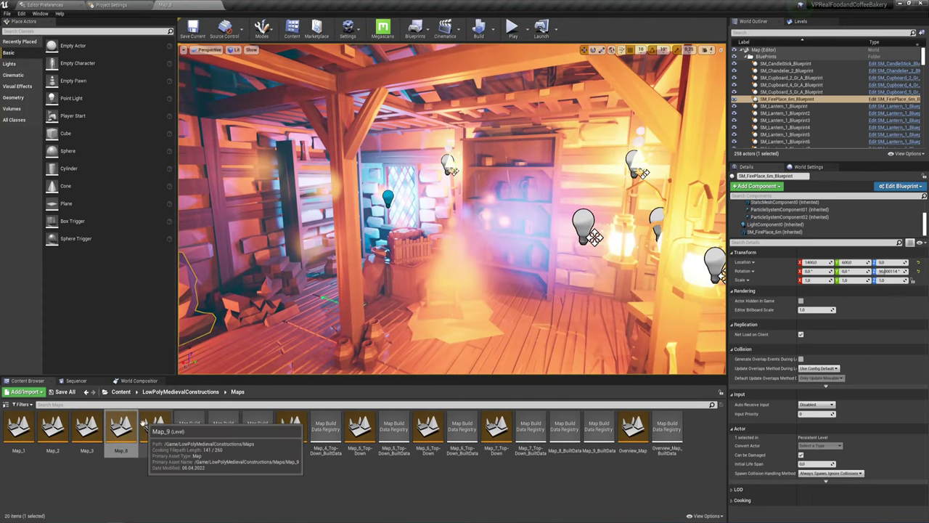
- Load Map_9, fly down the hall, and shift beam SM_Beam_45 to the right
double_click(154, 428)
right_drag(453, 160, 266, 170)
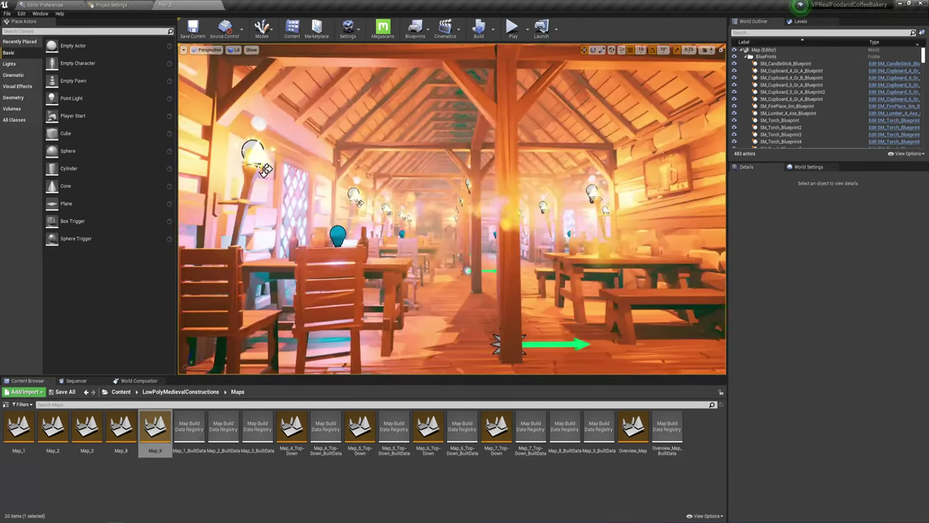
right_drag(446, 201, 446, 201)
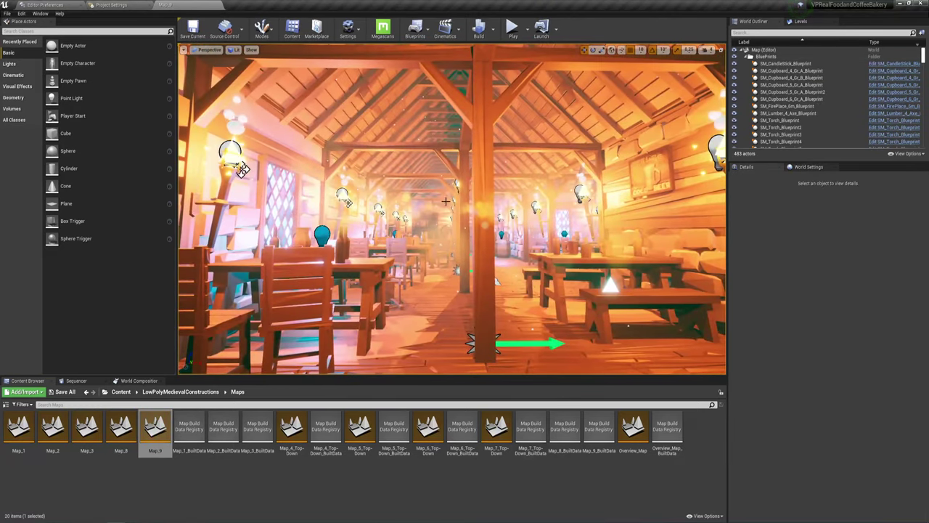
click(479, 144)
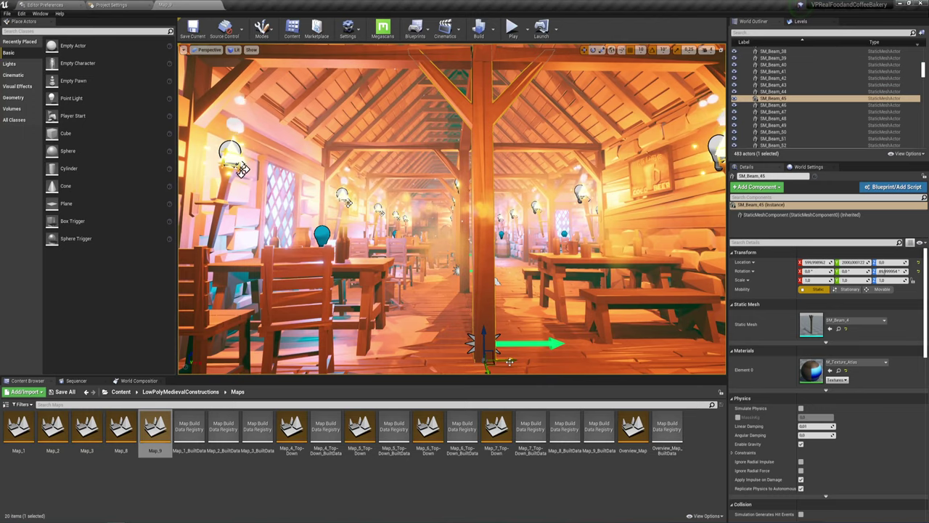
drag(511, 360, 540, 358)
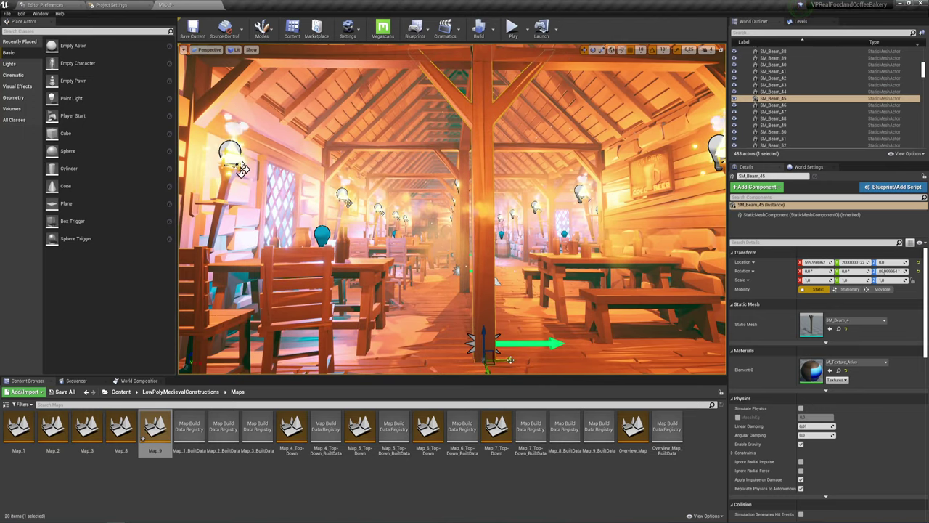
right_drag(510, 359, 390, 263)
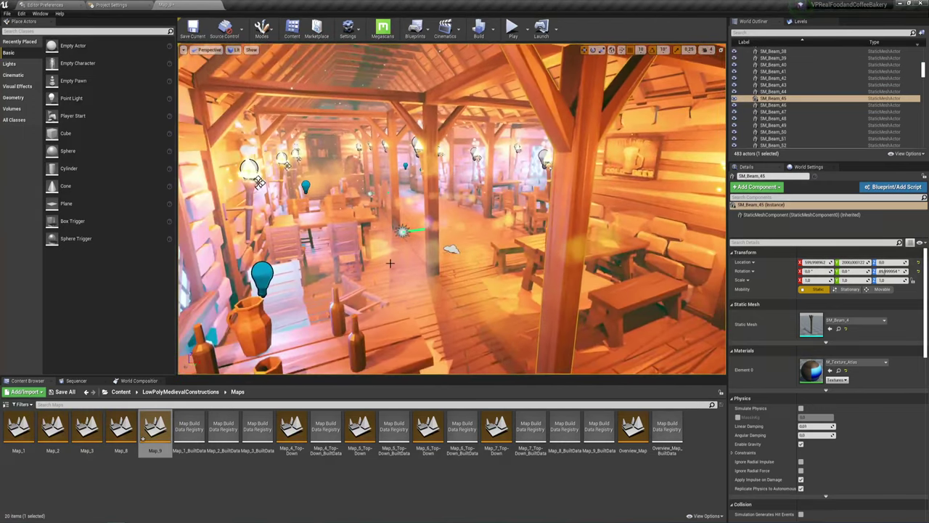
mouse_move(424, 222)
right_down()
mouse_move(470, 236)
mouse_move(500, 197)
right_up()
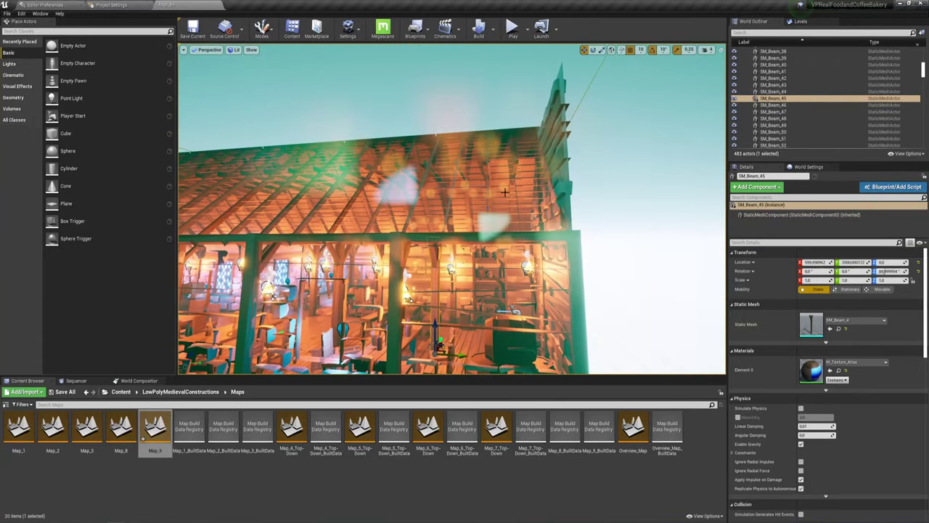
- Slide roof piece SM_Roof_1B sideways, select wall SM_Wall_3A9, and pull back to view the hall
click(500, 198)
drag(504, 246, 440, 236)
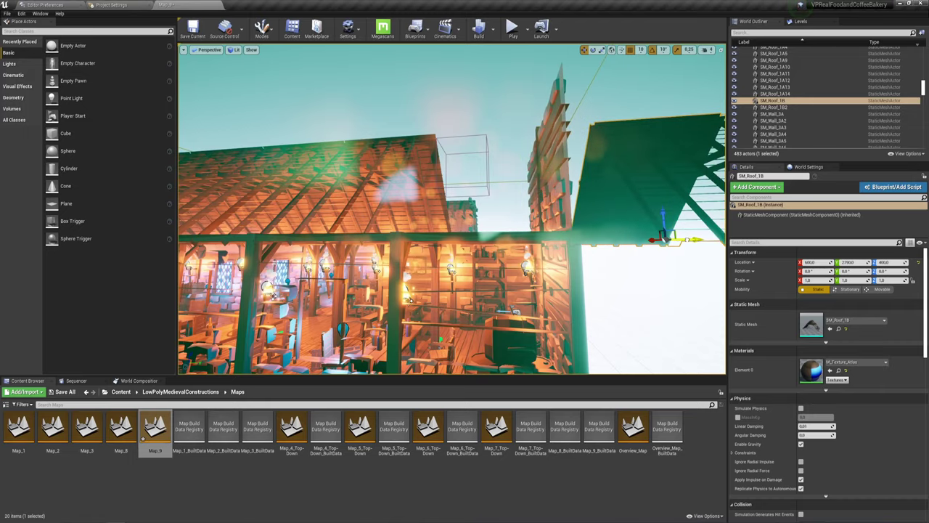
mouse_move(501, 235)
right_down()
mouse_move(382, 237)
mouse_move(482, 233)
right_up()
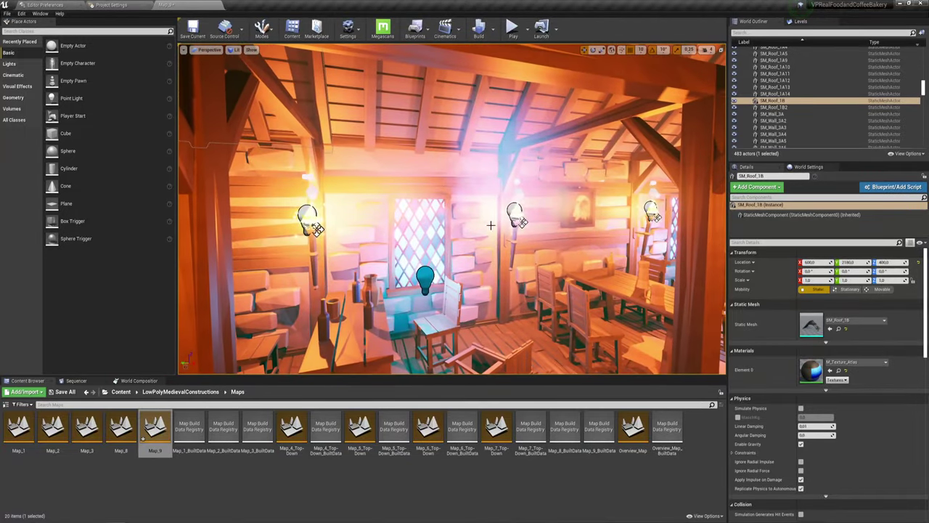
click(482, 233)
right_drag(362, 247, 460, 271)
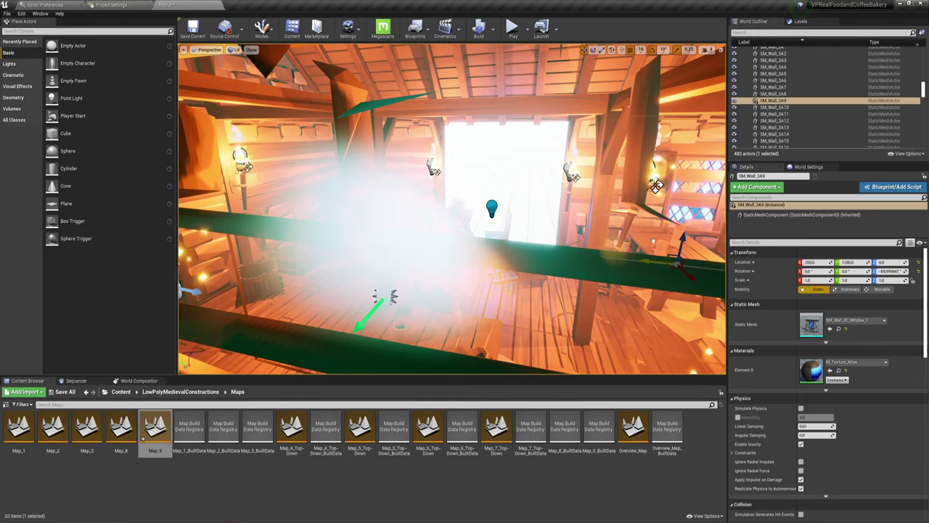
right_drag(477, 240, 465, 218)
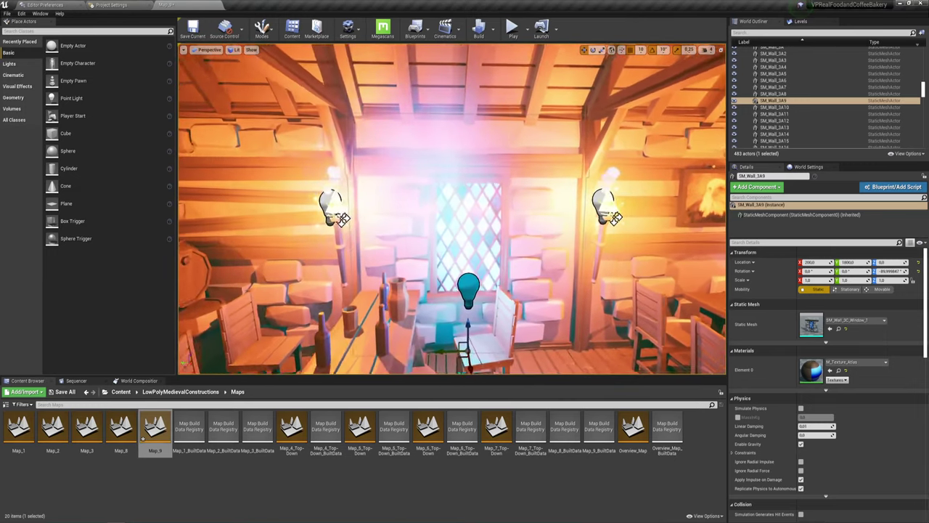
right_drag(538, 278, 499, 271)
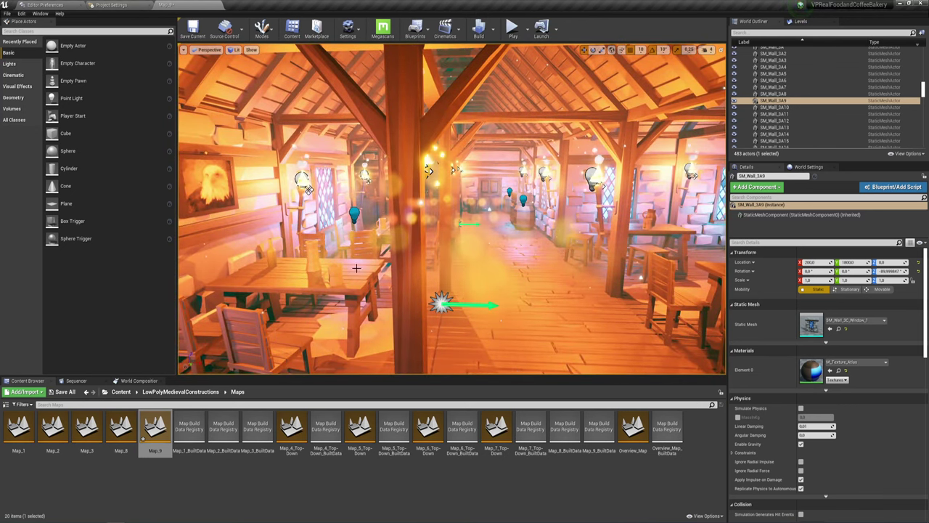
- Load Map_5_Top-Down past the save prompt, then go back to the marketplace in Chrome
double_click(360, 432)
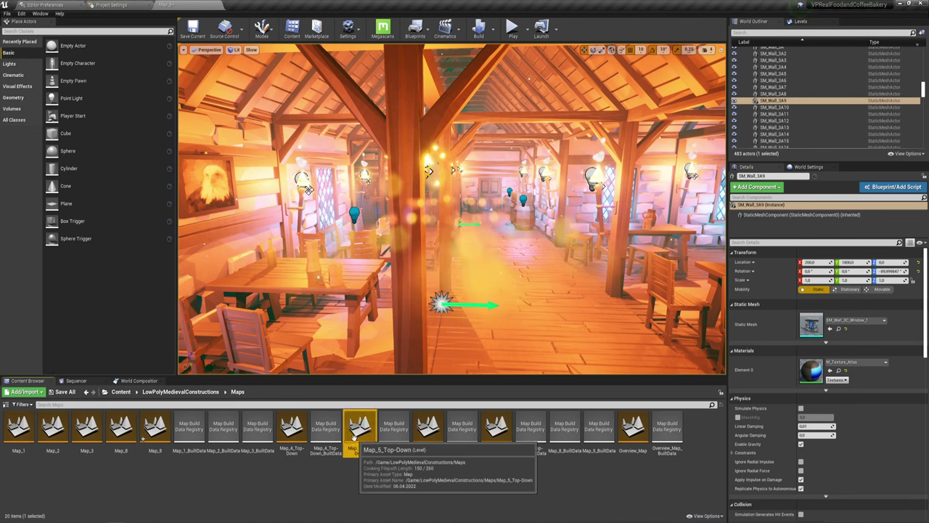
click(506, 333)
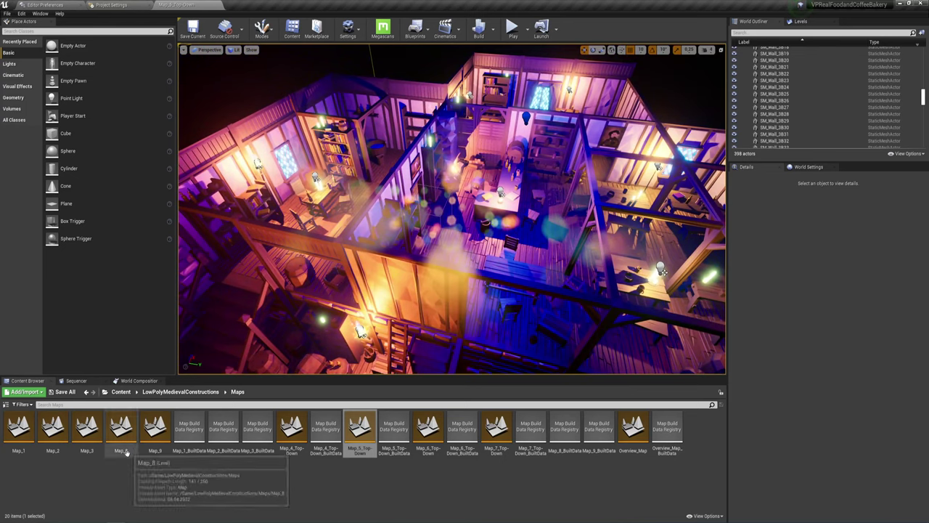
mouse_move(138, 517)
click(171, 498)
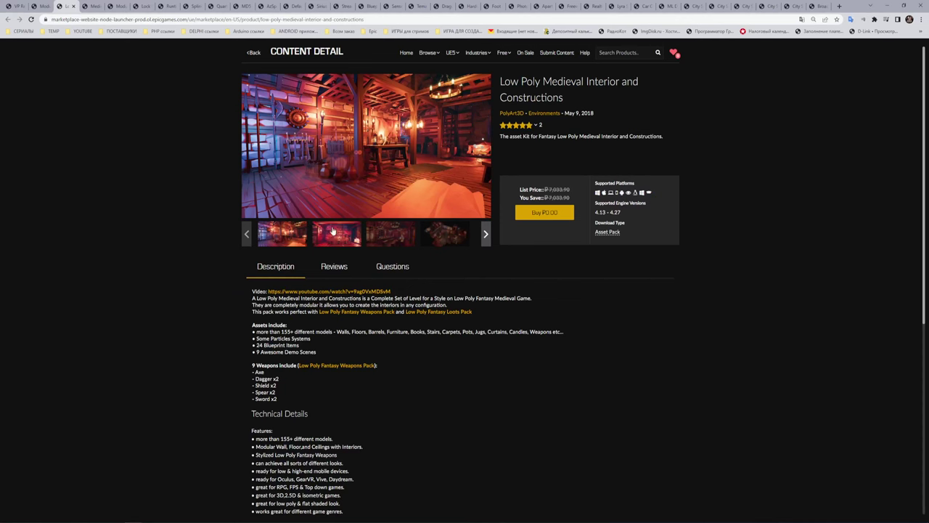
- Show the Medieval Houses Modular Vol 2 tab
click(95, 7)
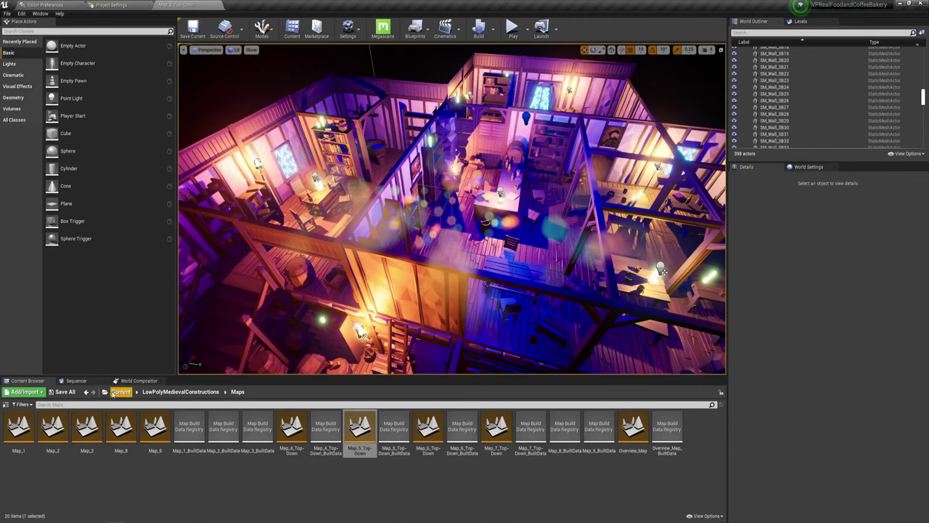
- Browse Medieval_Environment > Real_Landscape > Default > Maps and load Default_Demo
click(120, 392)
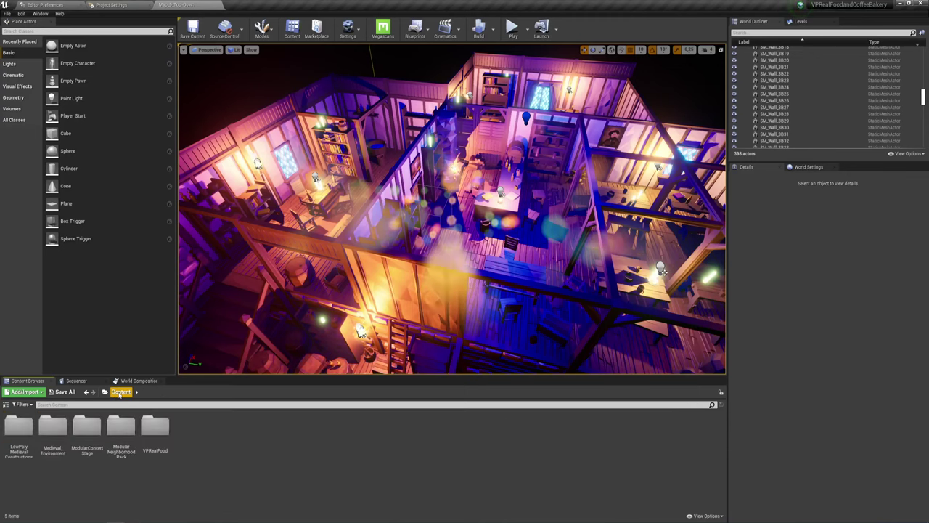
click(87, 430)
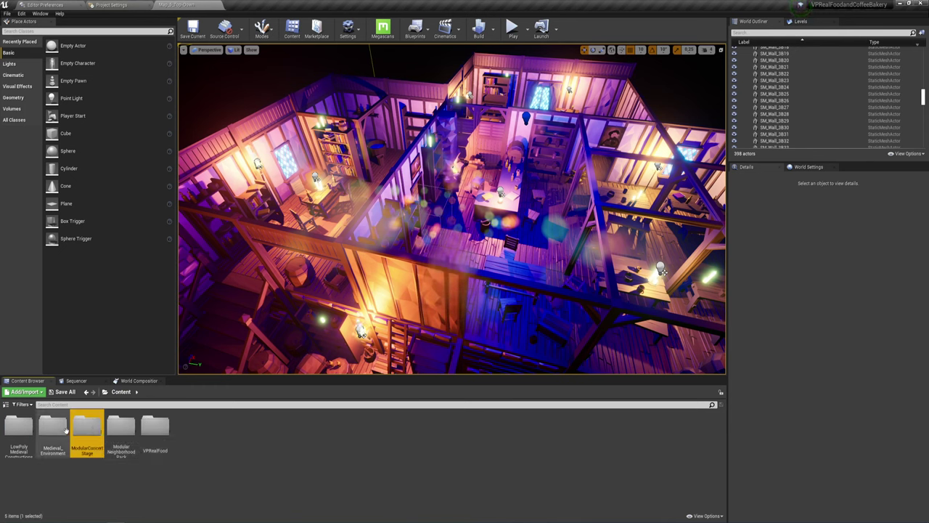
click(54, 428)
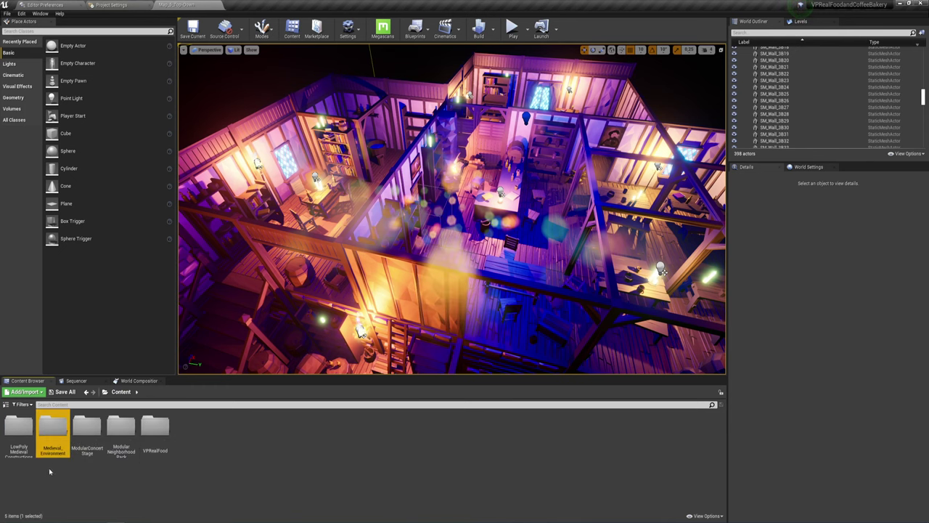
double_click(52, 428)
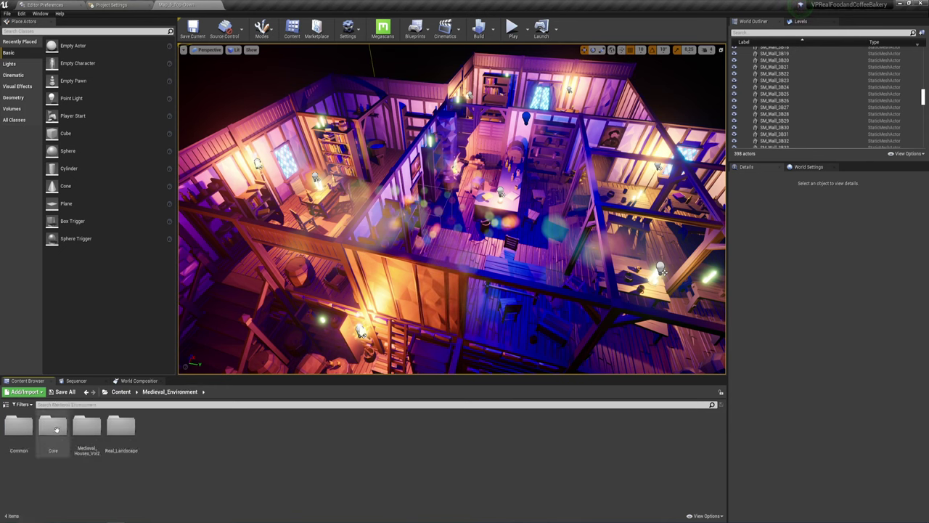
double_click(123, 434)
double_click(60, 428)
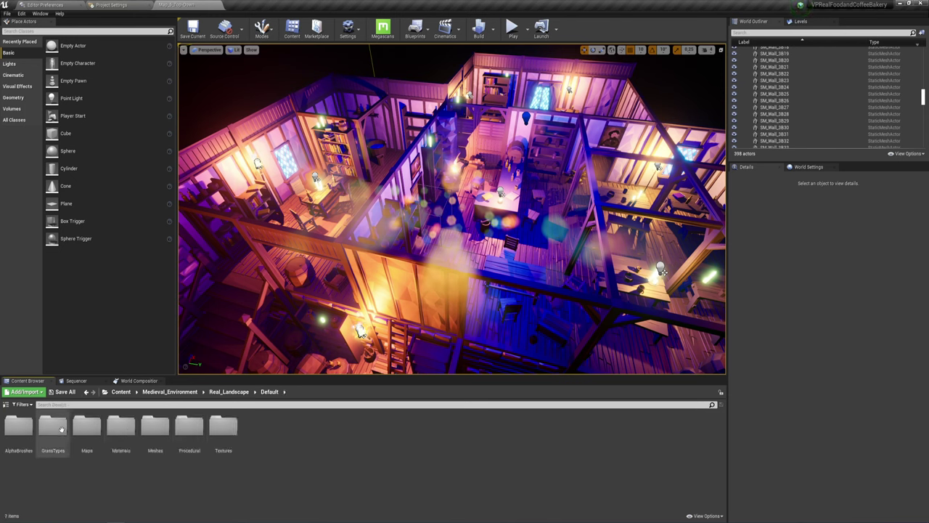
double_click(87, 428)
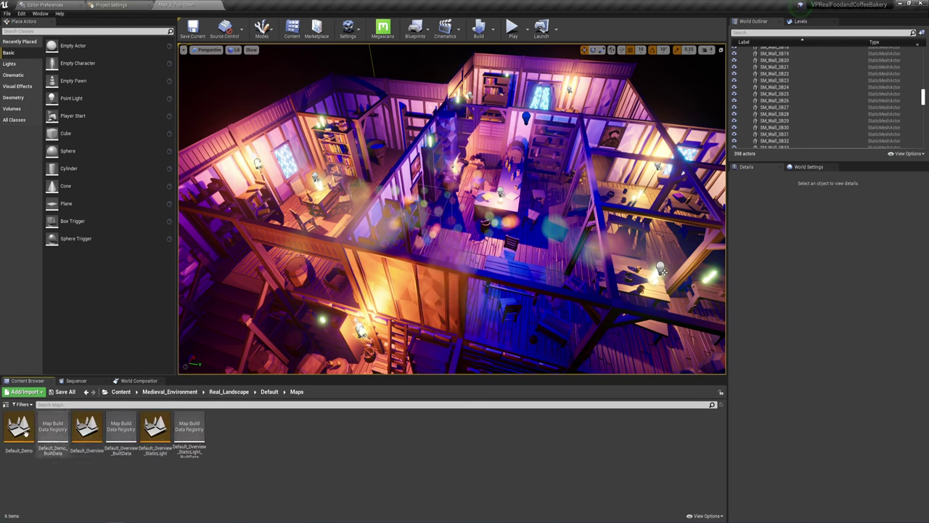
double_click(22, 428)
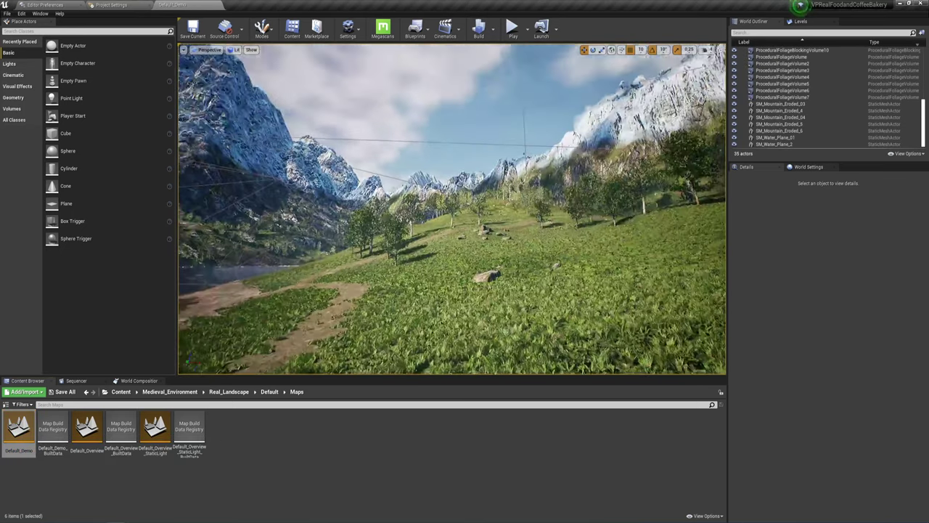
- Turn the camera toward the lake, select the landscape terrain, and start Play
right_drag(505, 230, 435, 230)
click(505, 230)
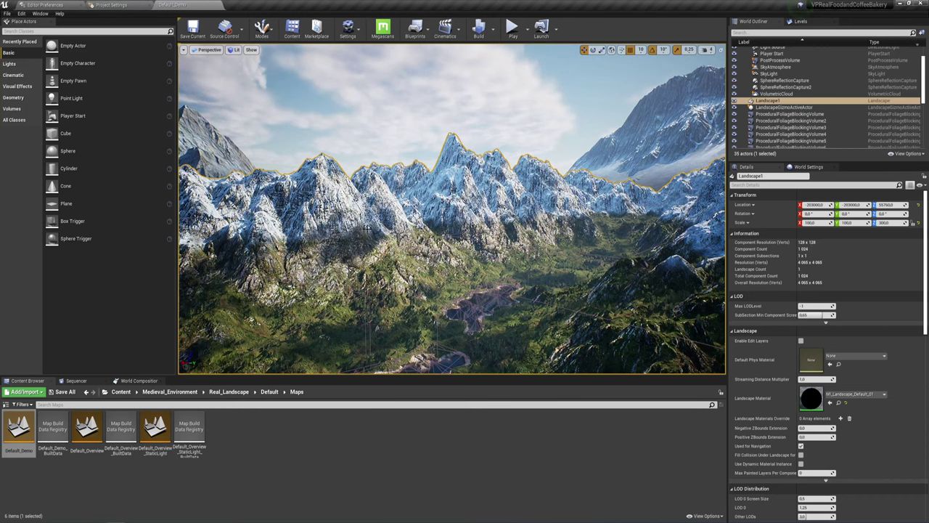
click(512, 27)
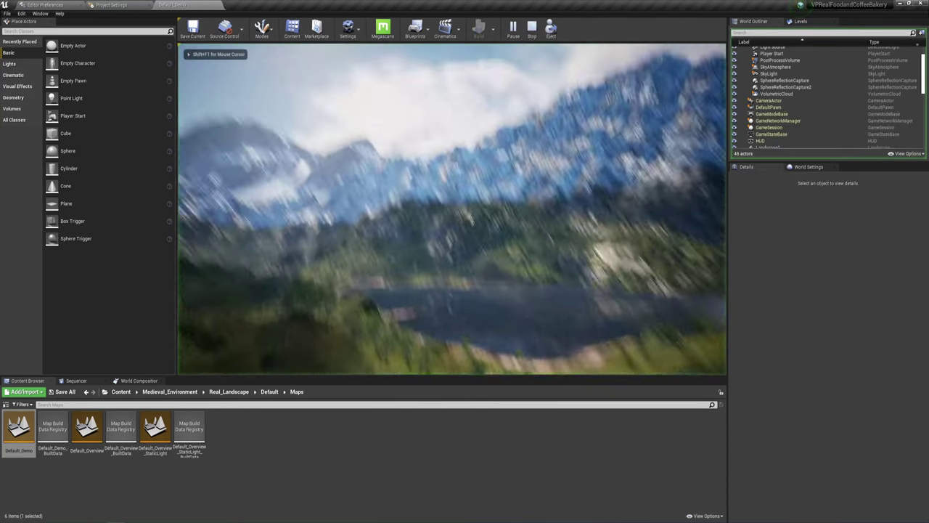
- View the running level in shader complexity, stop the session, and check camera speed settings
key(F5)
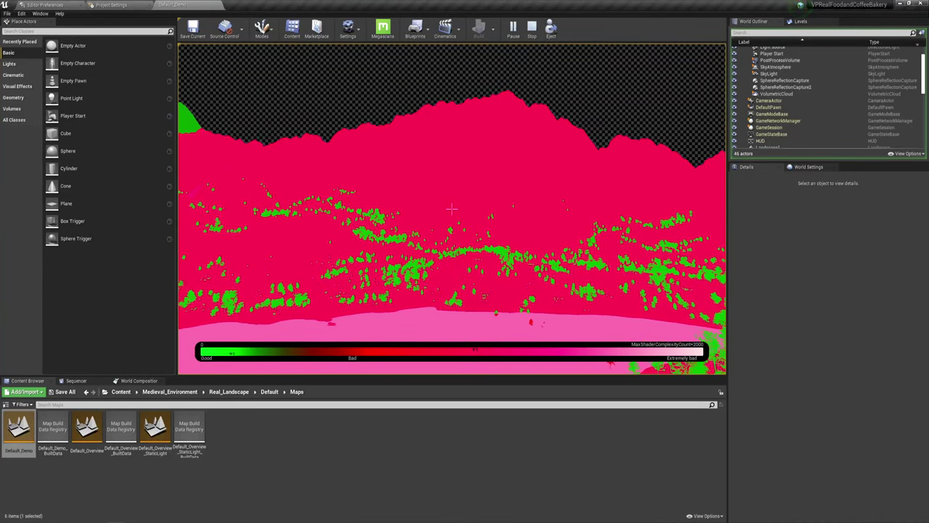
key(Escape)
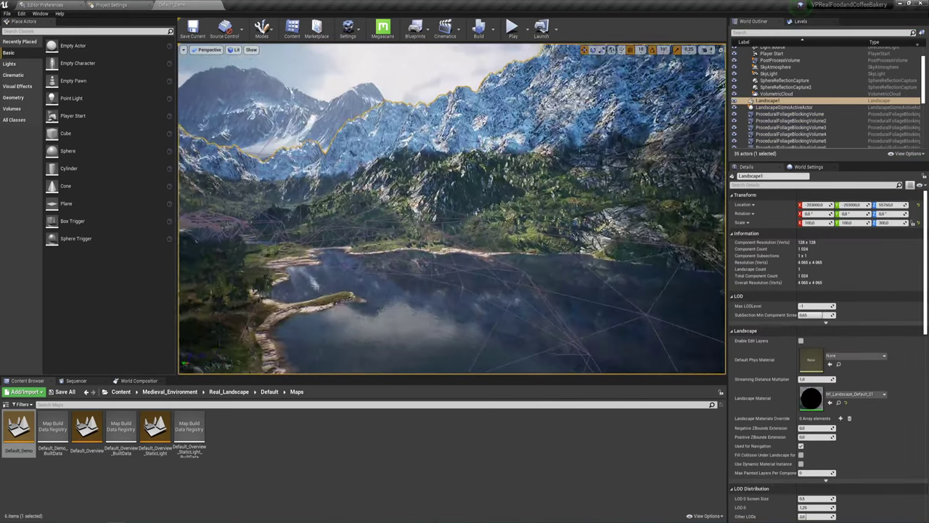
click(706, 50)
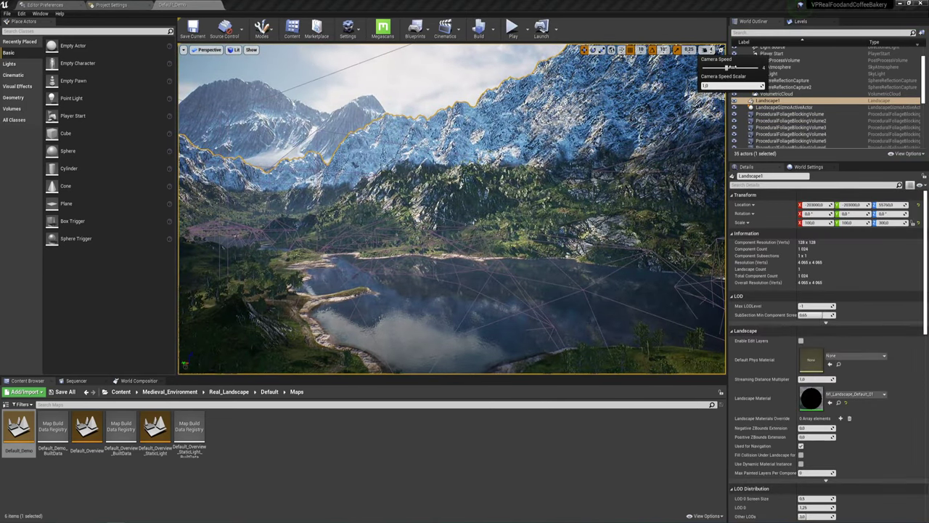
mouse_move(641, 49)
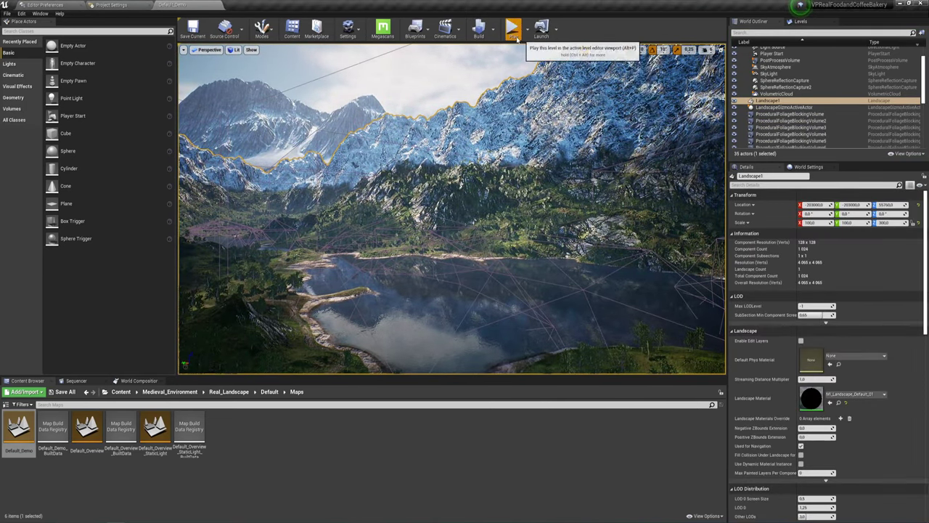
- Replay in shader complexity, flying over trees, the lake shore and toward the mountains, then stop
click(523, 28)
key(F5)
key(w)
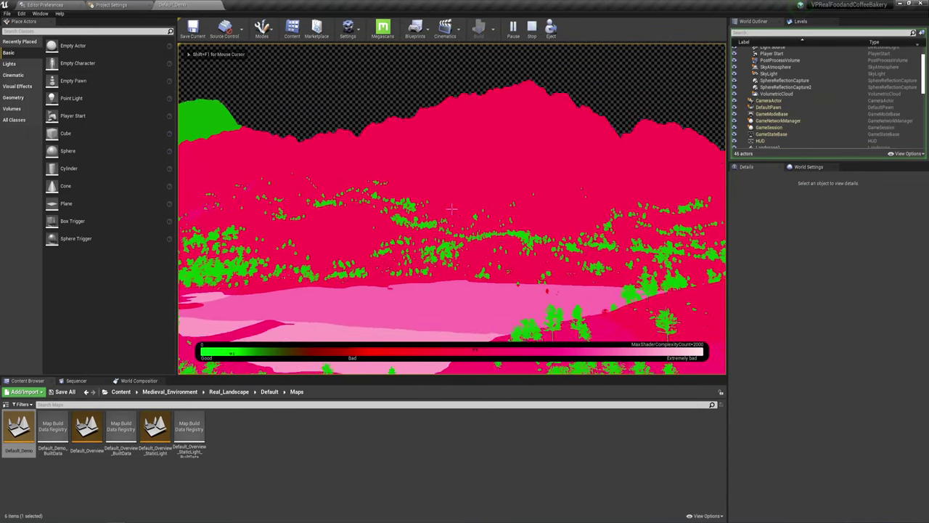
key(w)
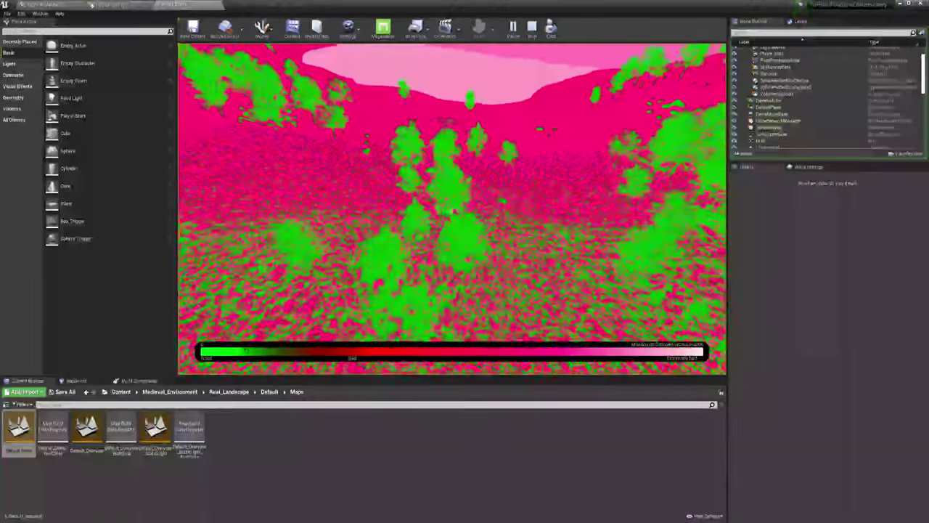
key(w)
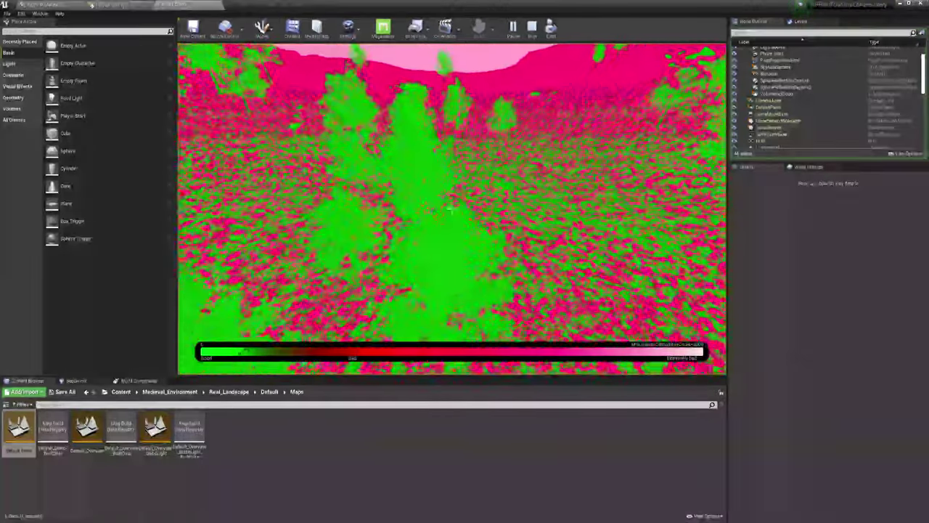
key(s)
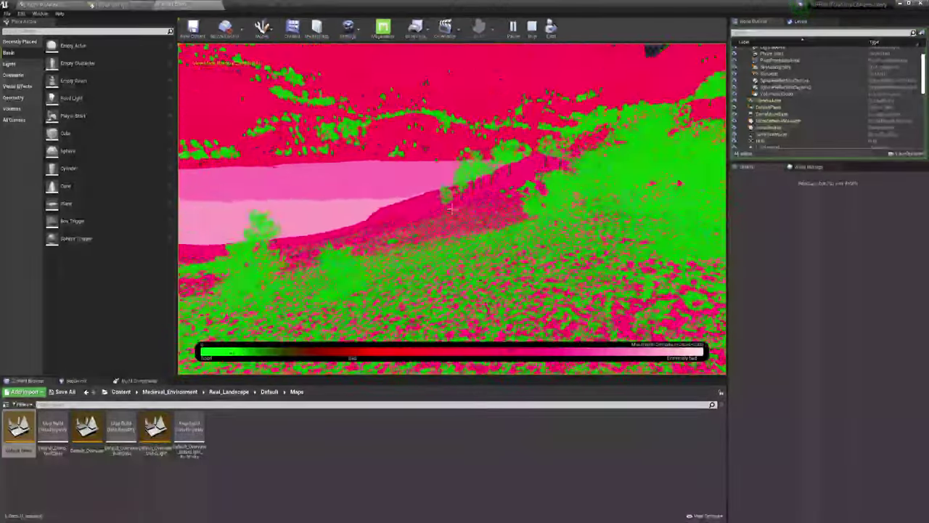
key(Left)
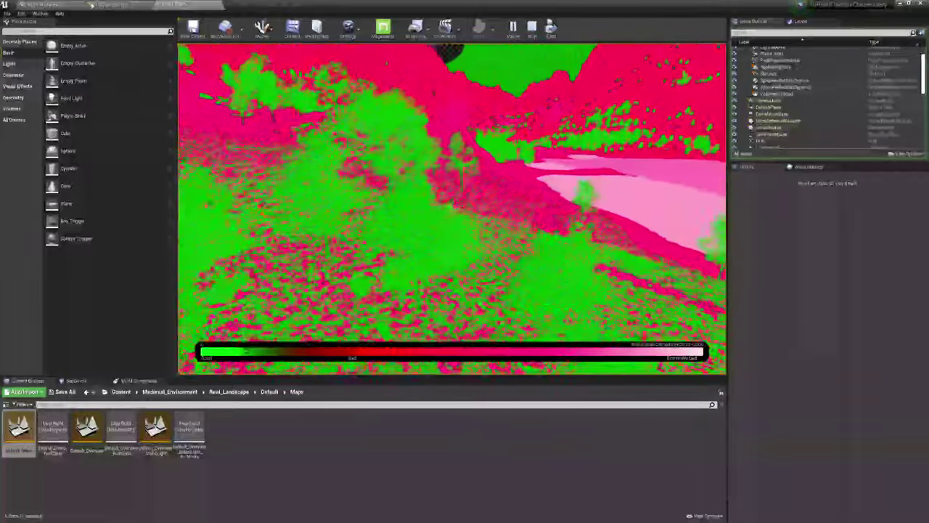
key(w)
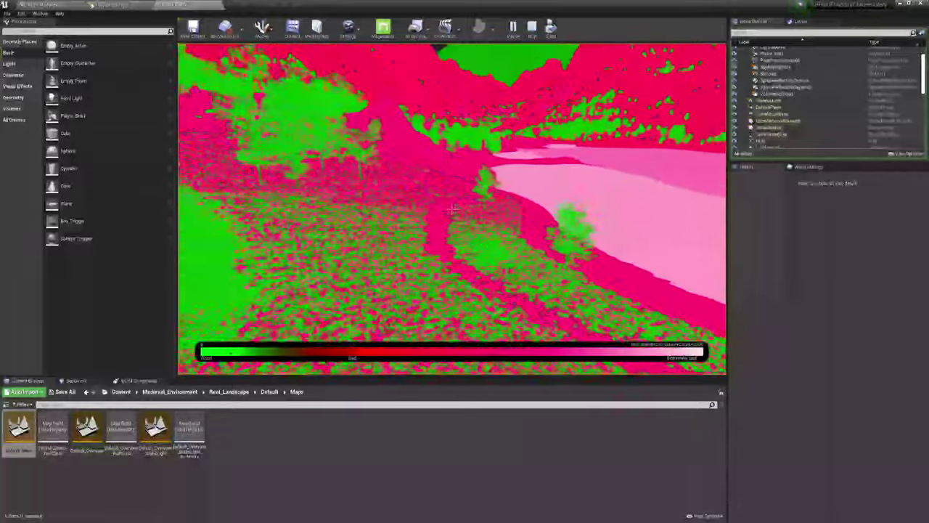
key(w)
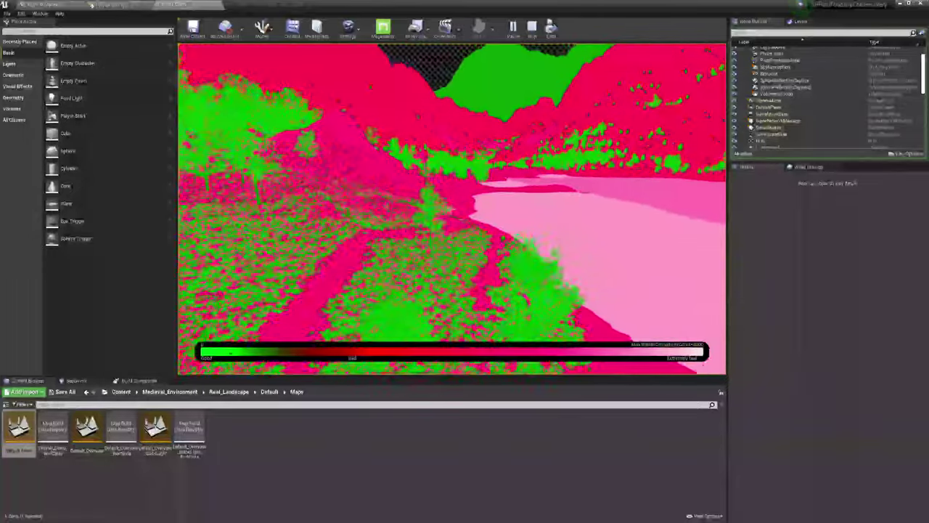
key(Left)
key(w)
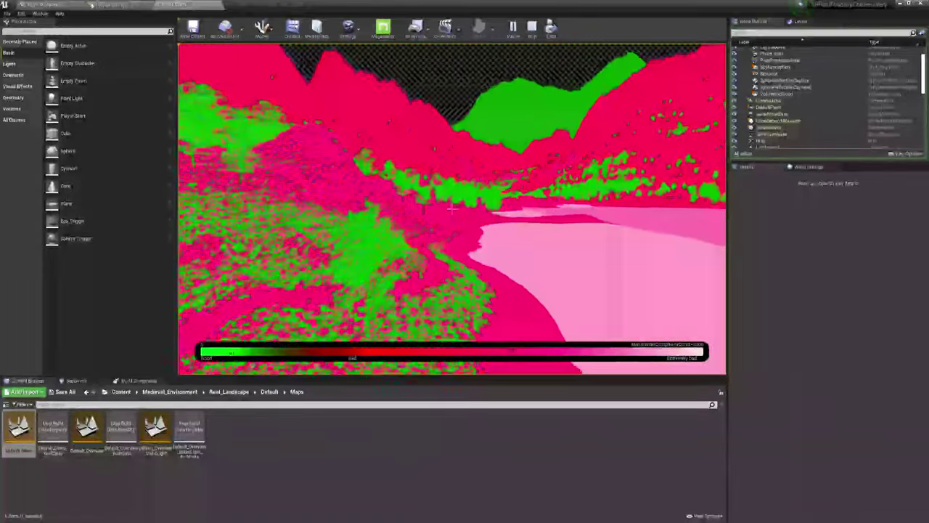
key(Left)
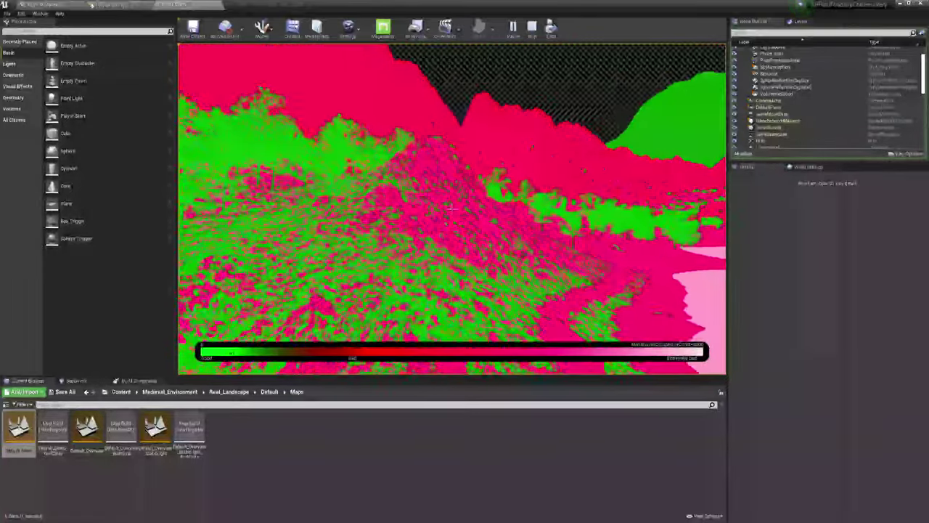
key(w)
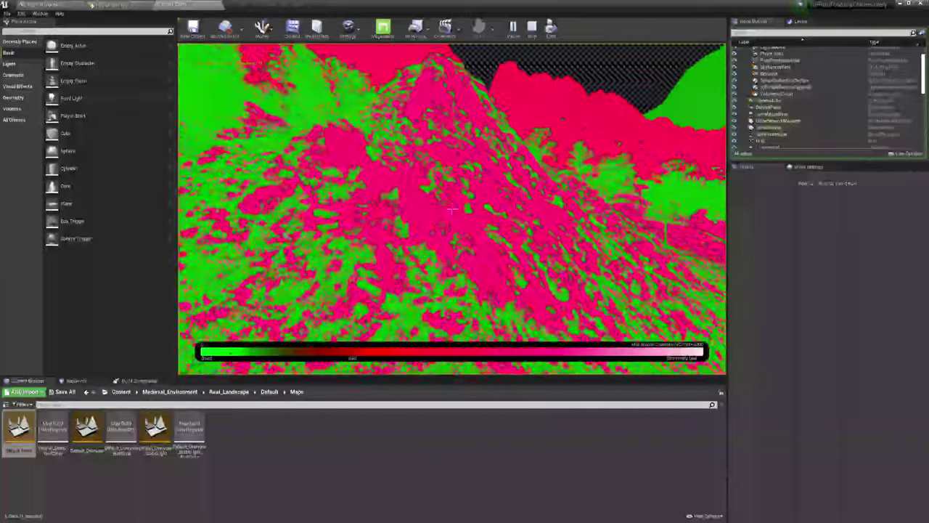
key(Up)
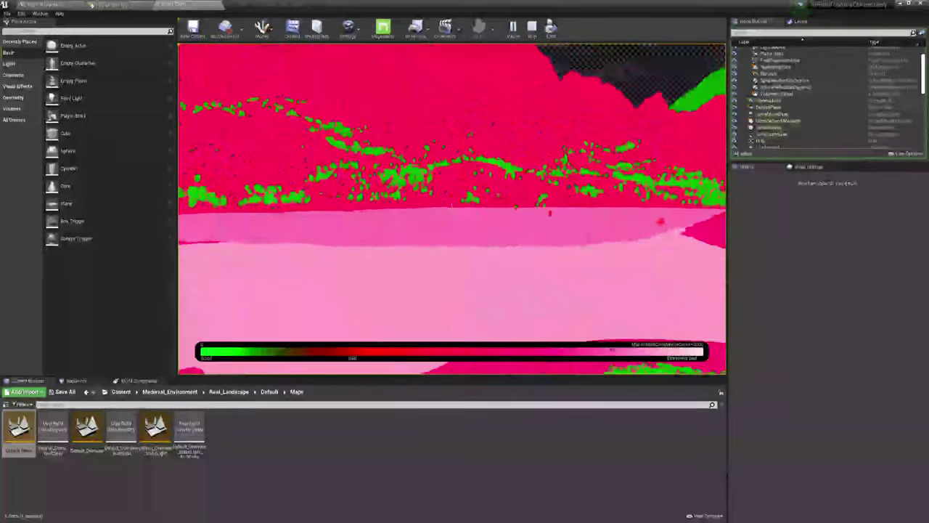
key(Up)
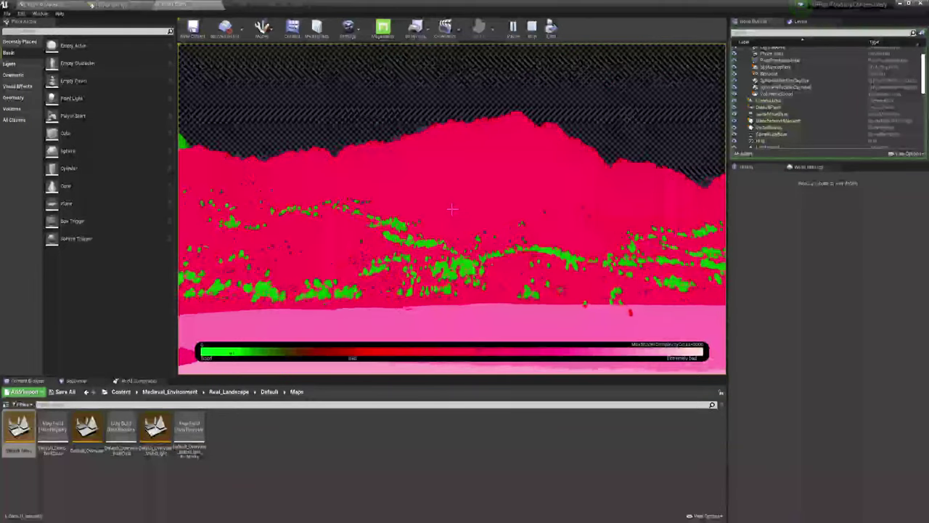
key(Escape)
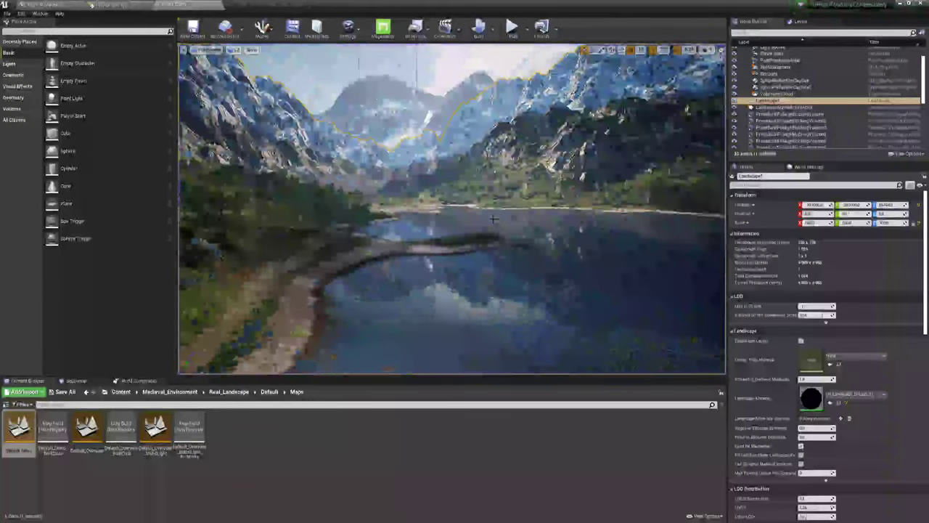
- Turn the view toward the snowy ridge and play the level twice more, stopping each time
right_drag(452, 210, 541, 196)
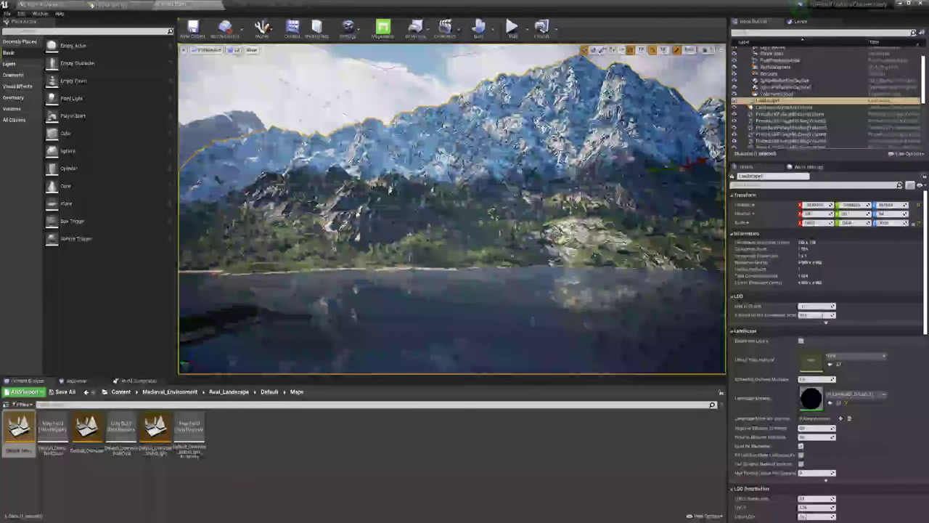
click(512, 26)
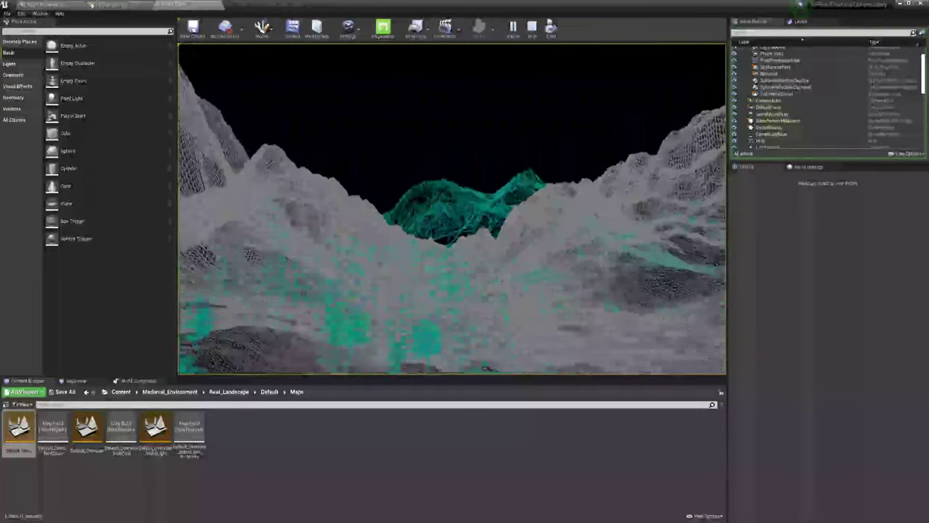
key(Escape)
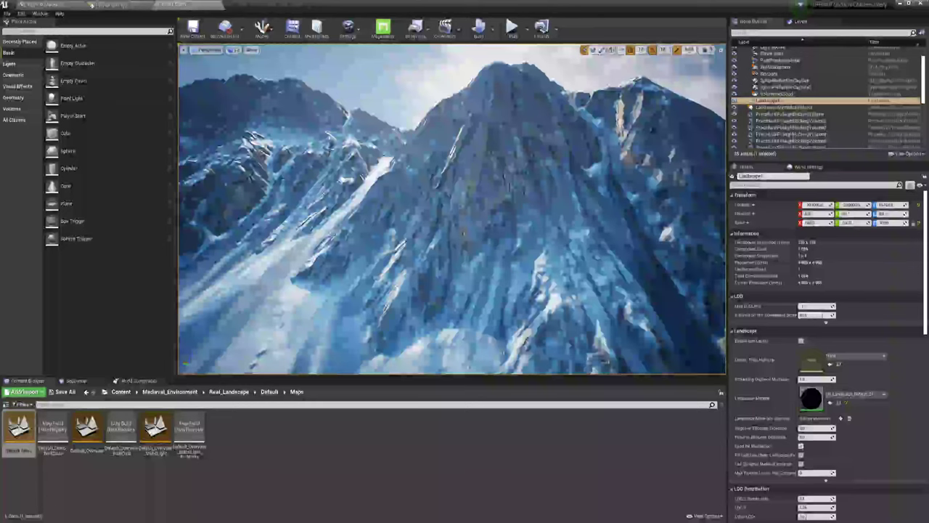
click(512, 28)
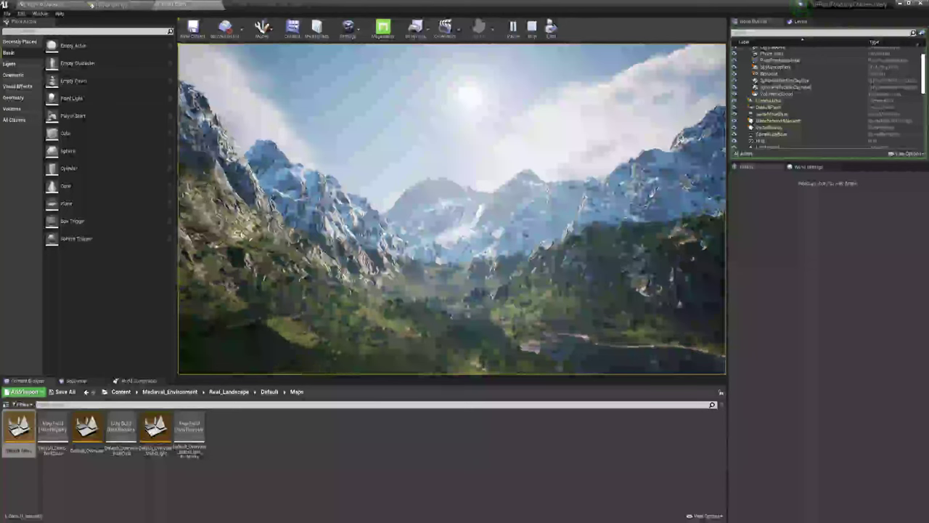
key(Escape)
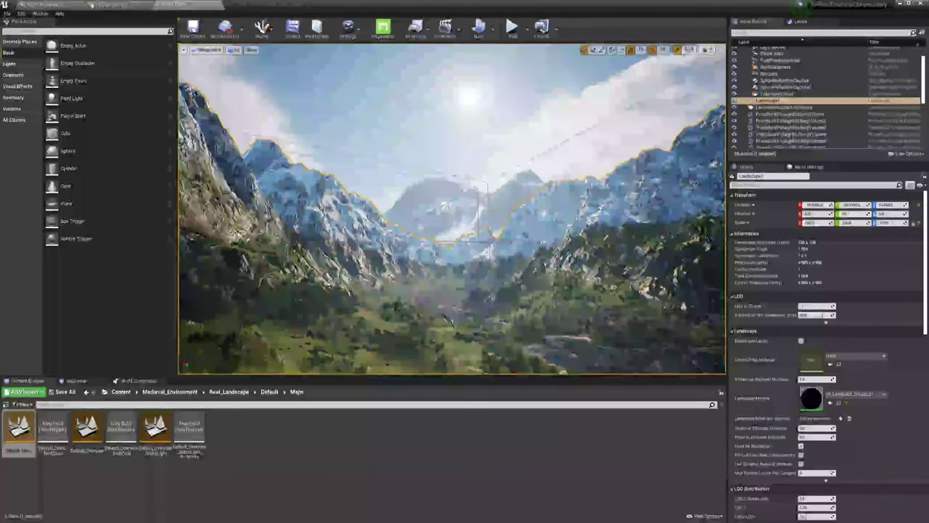
mouse_move(133, 521)
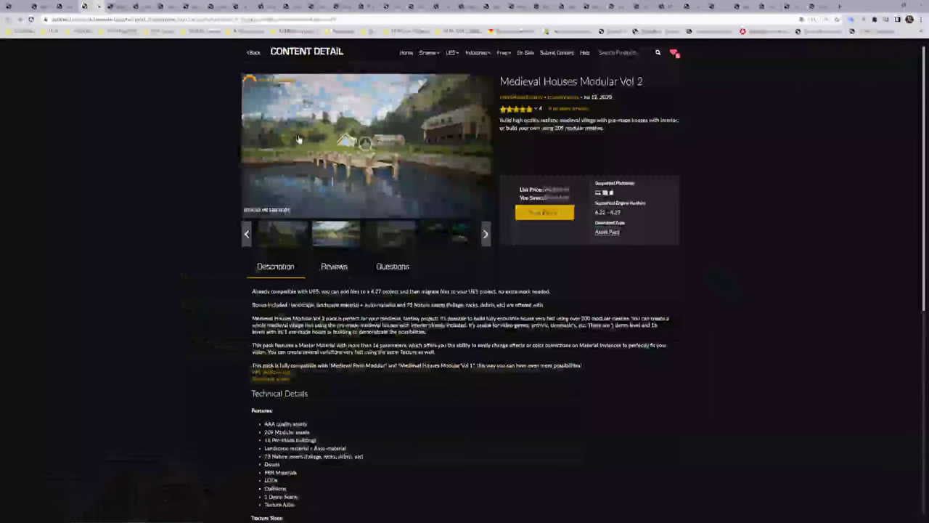
- Switch to Chrome's Modular Concert Stage tab and dismiss its title translation popup
click(153, 495)
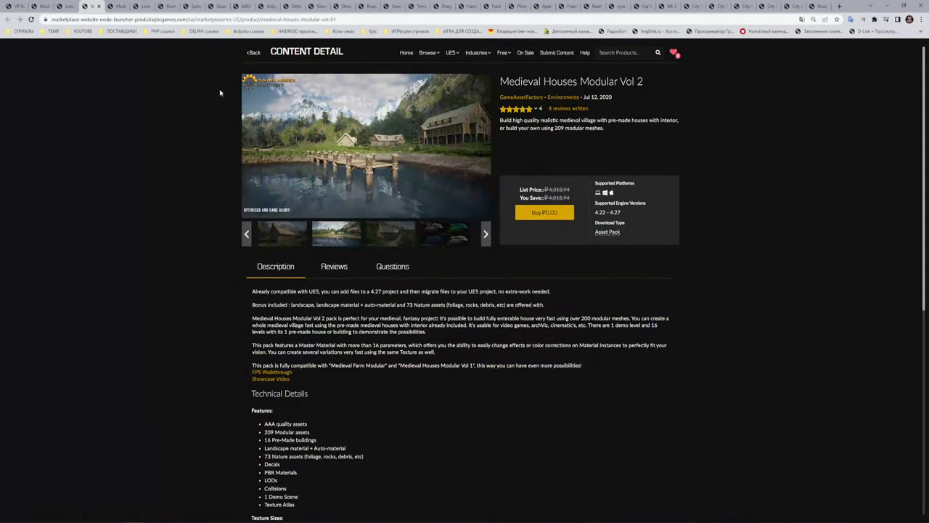
click(124, 7)
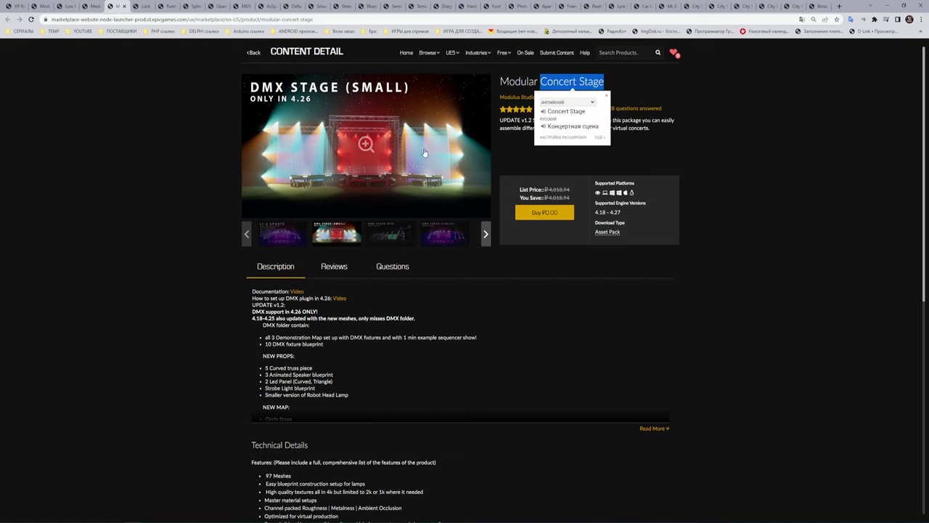
click(740, 170)
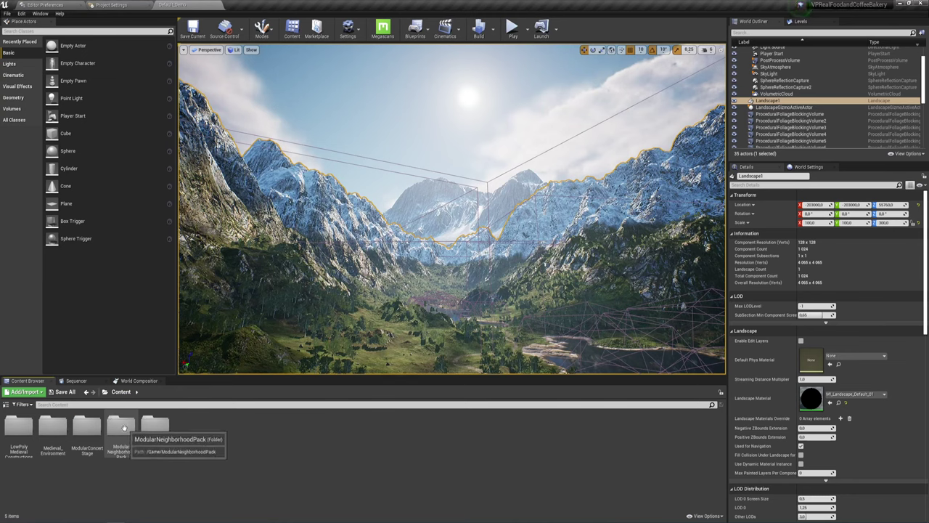
- Load ModularConcertStage > Maps > Demonstration_Big_Stage, check camera speed, and start Play
double_click(94, 424)
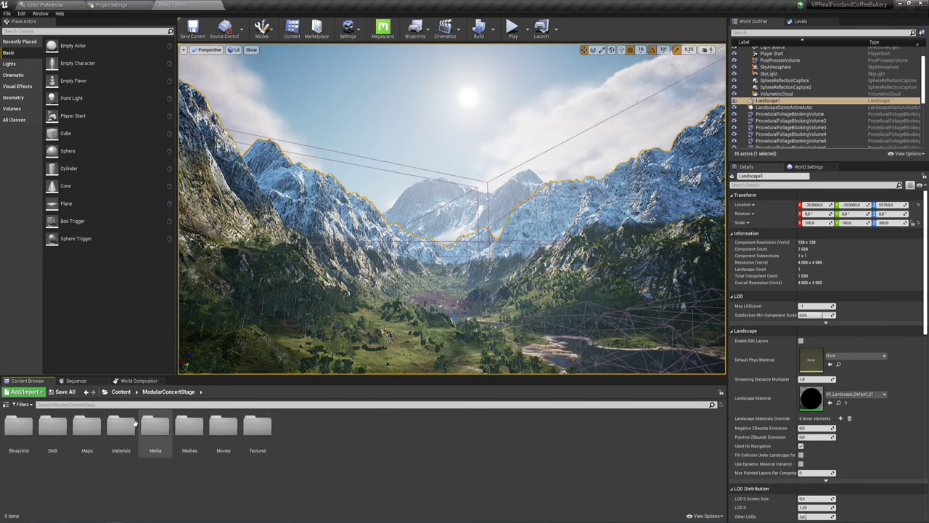
double_click(86, 425)
double_click(32, 427)
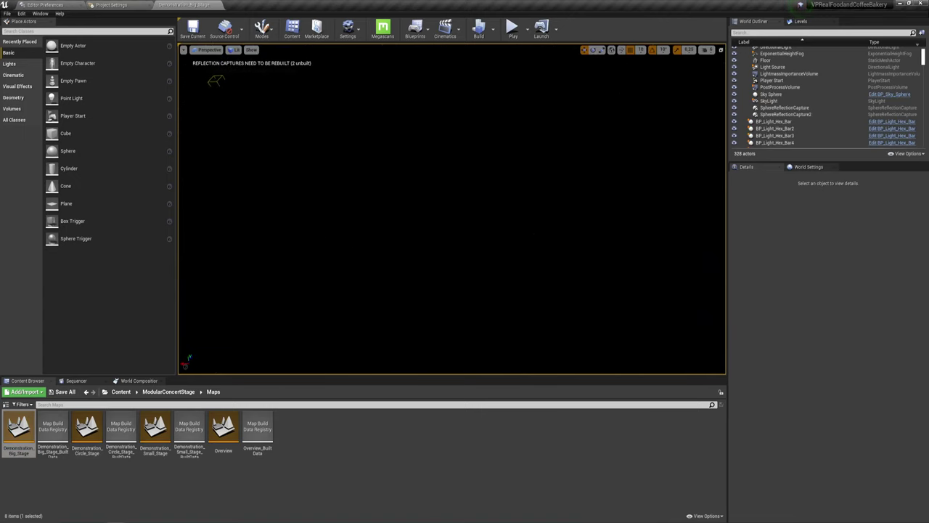
click(706, 50)
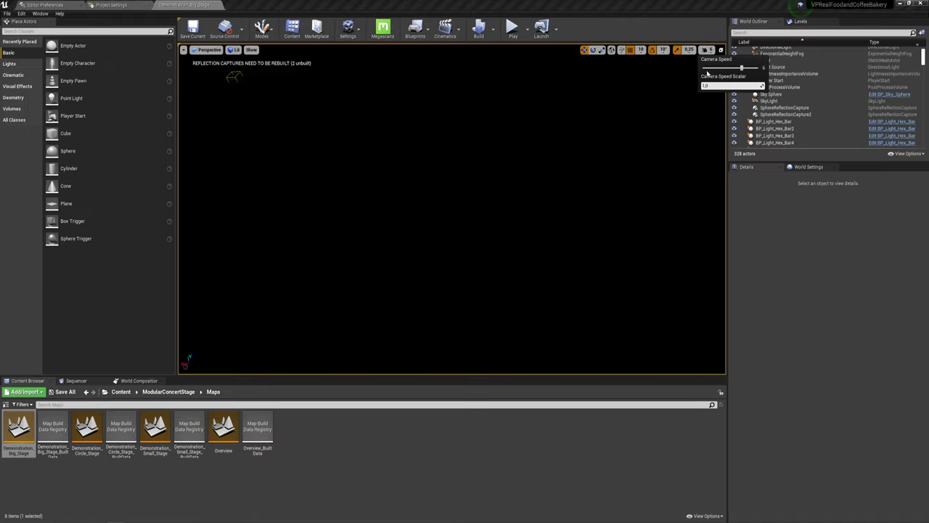
click(512, 28)
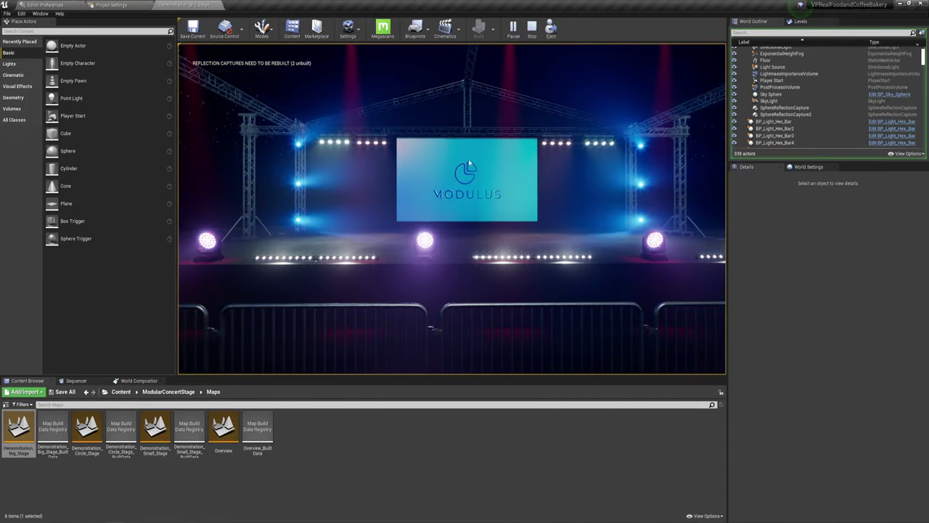
- End the big stage session, then open and play Demonstration_Circle_Stage until stopping it
key(Escape)
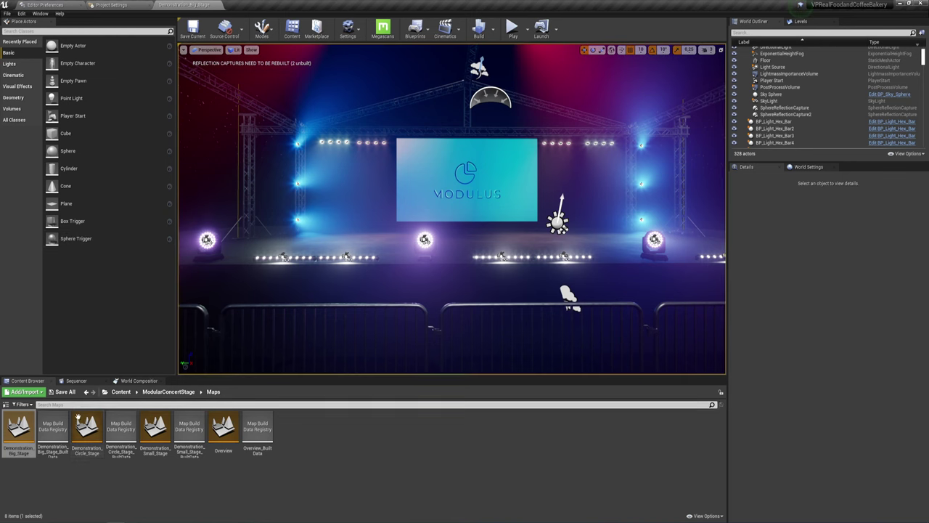
double_click(86, 427)
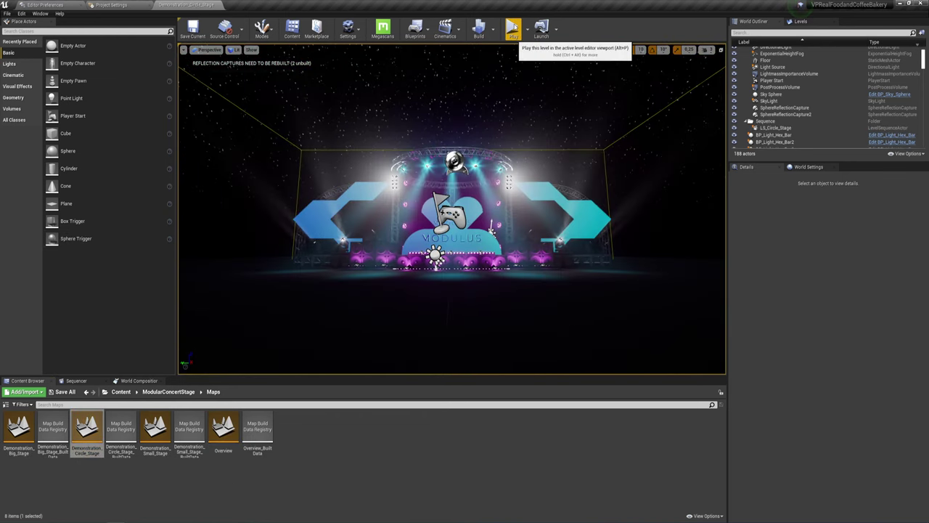
click(512, 31)
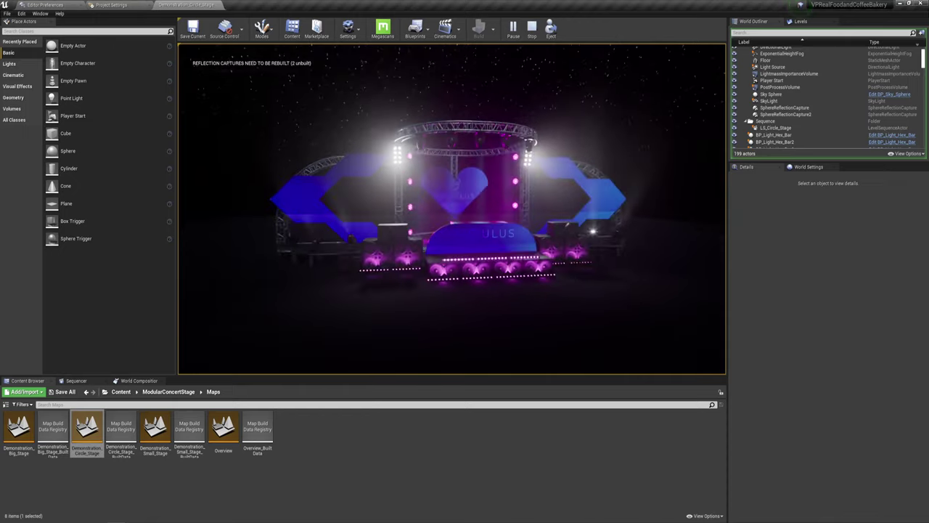
key(Escape)
- Open Demonstration_Small_Stage, view it from above, play it briefly, then open the Overview map
double_click(155, 429)
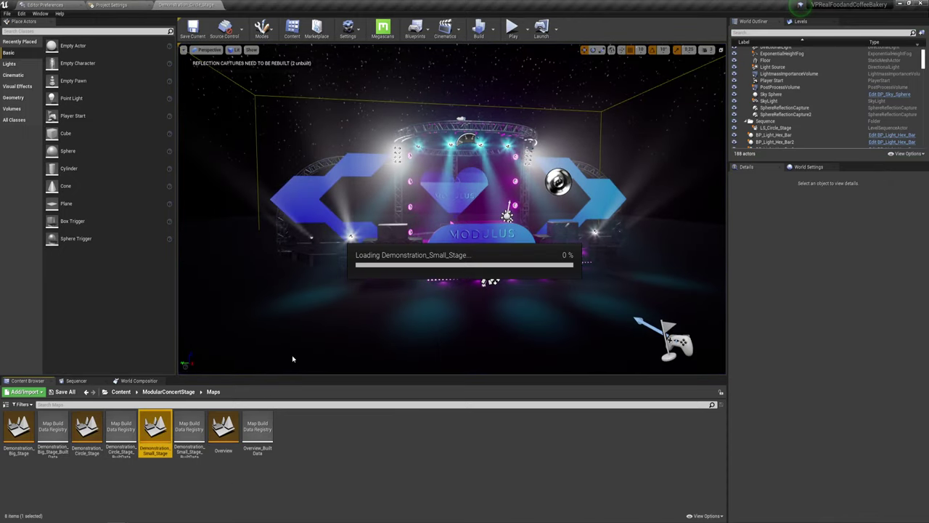
right_drag(451, 218, 452, 182)
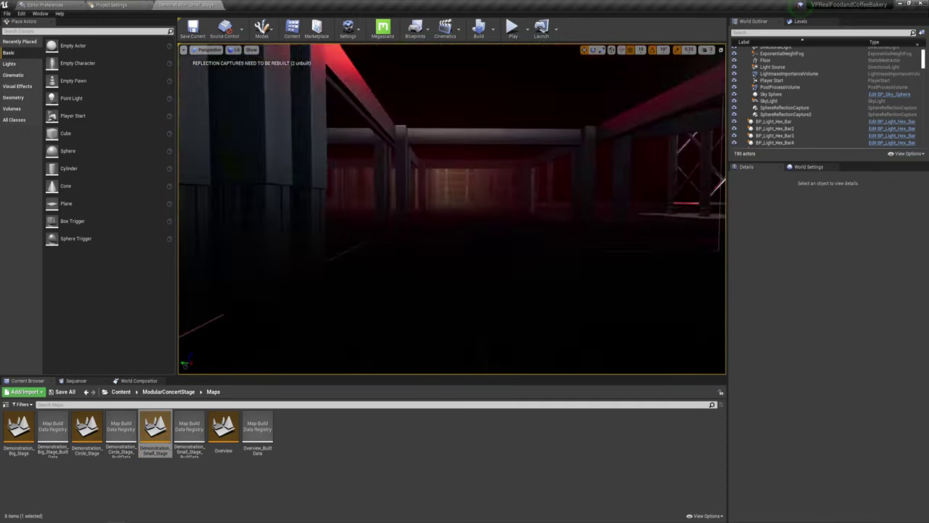
right_drag(473, 369, 386, 371)
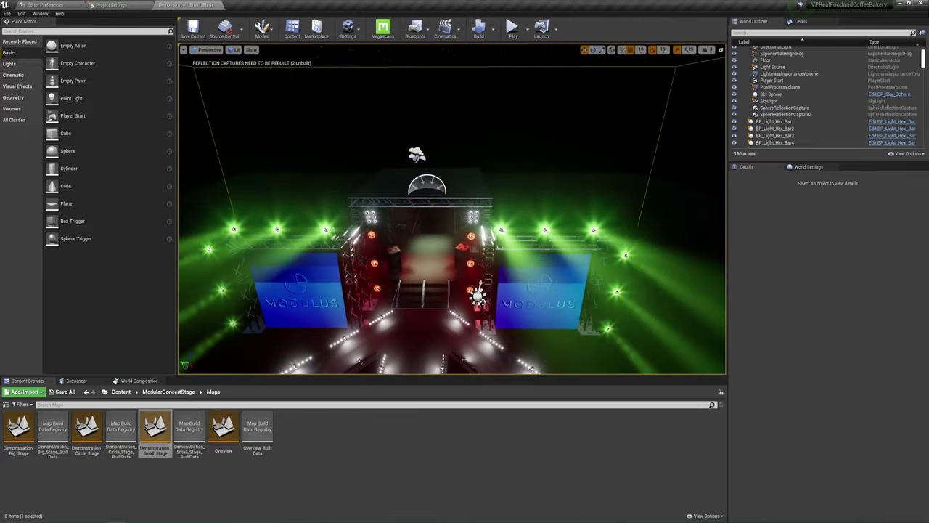
scroll(386, 372, up, 3)
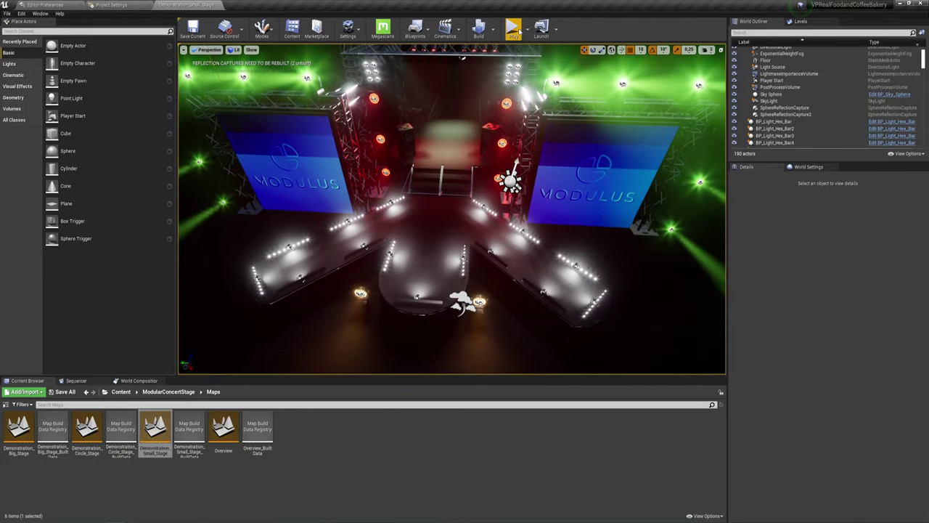
click(514, 32)
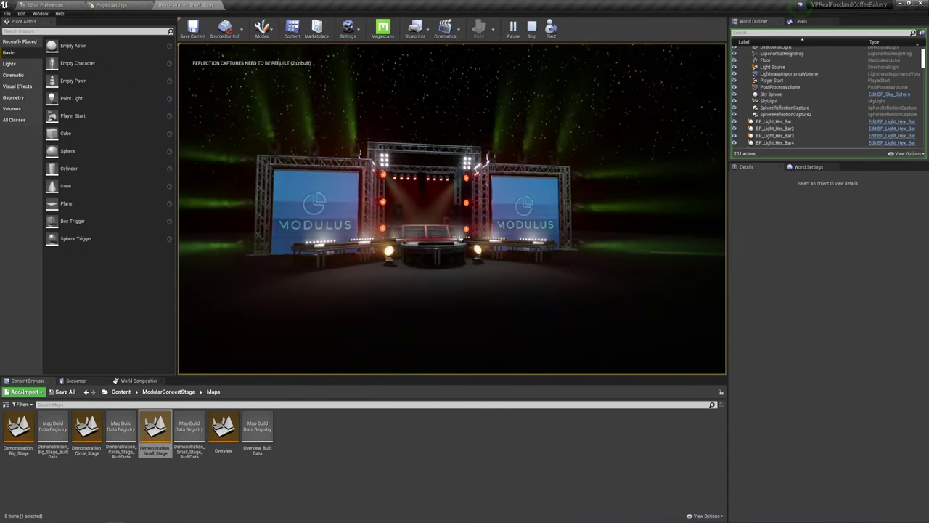
key(Escape)
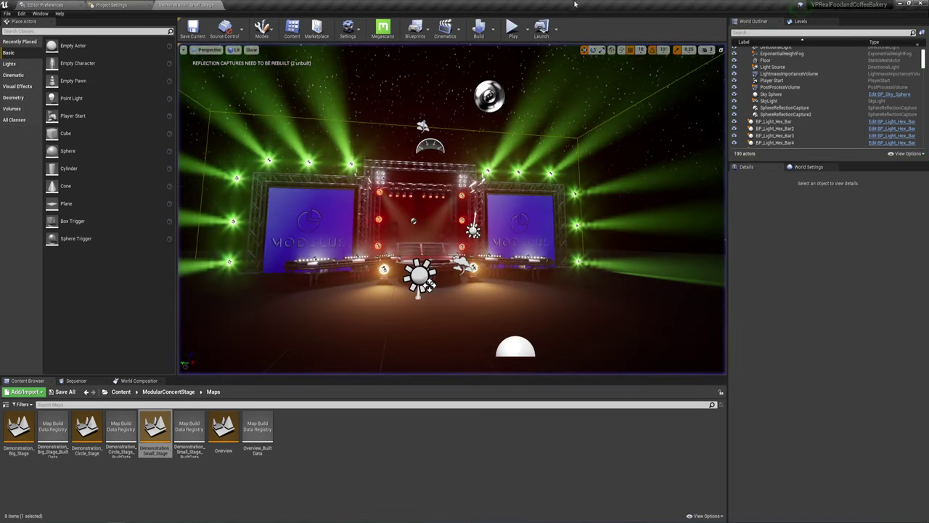
double_click(223, 428)
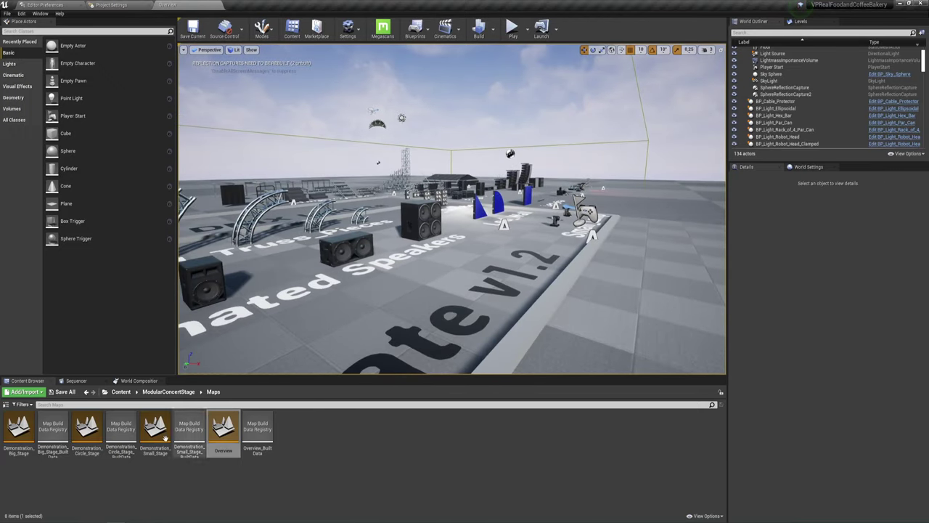
- Return to Chrome, switch to the Lock On Target page and translate it into Russian
click(155, 506)
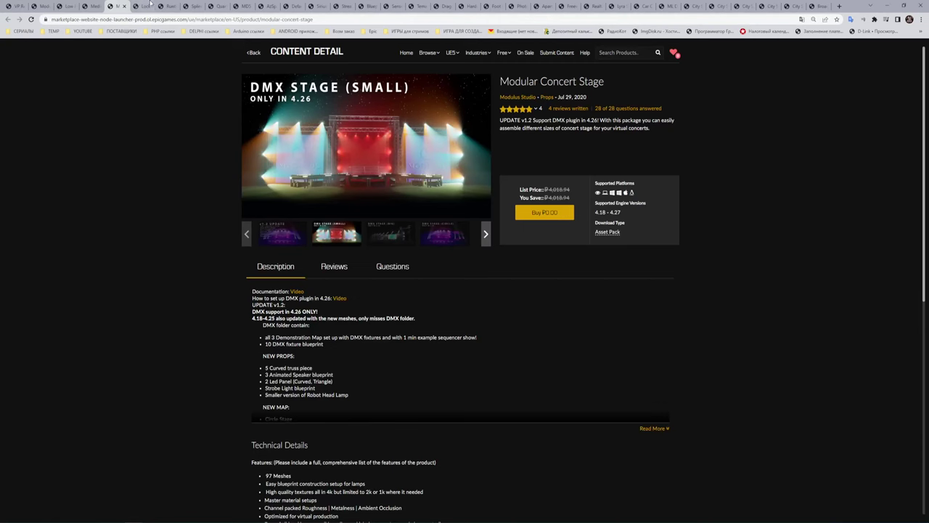
click(145, 8)
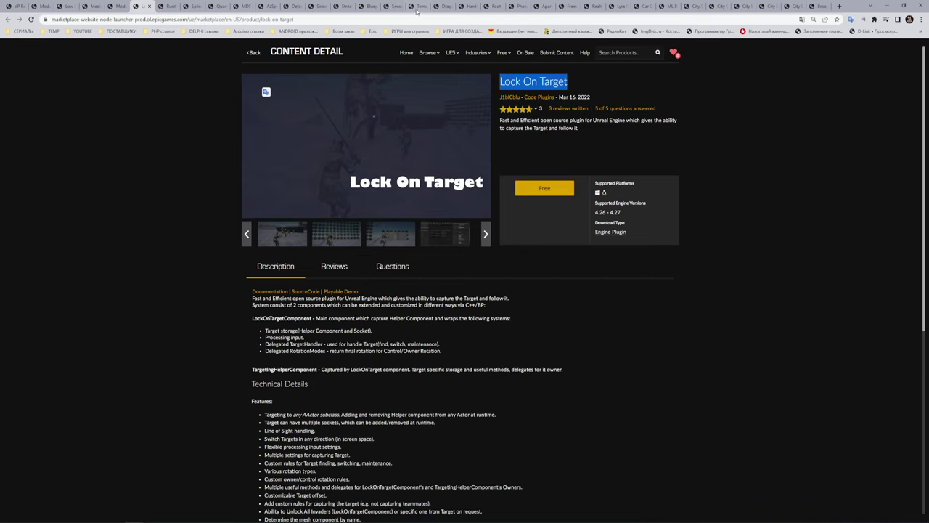
click(576, 81)
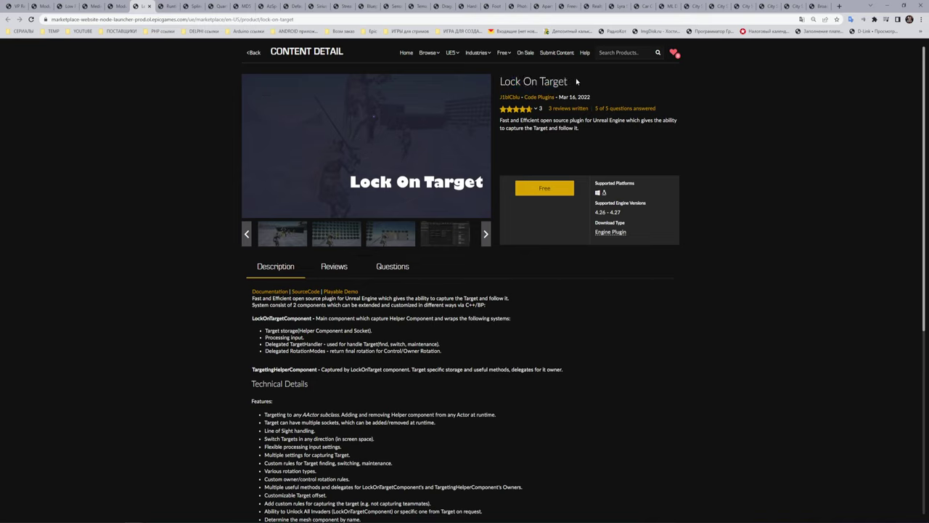
right_click(600, 103)
click(600, 71)
right_click(628, 149)
click(666, 247)
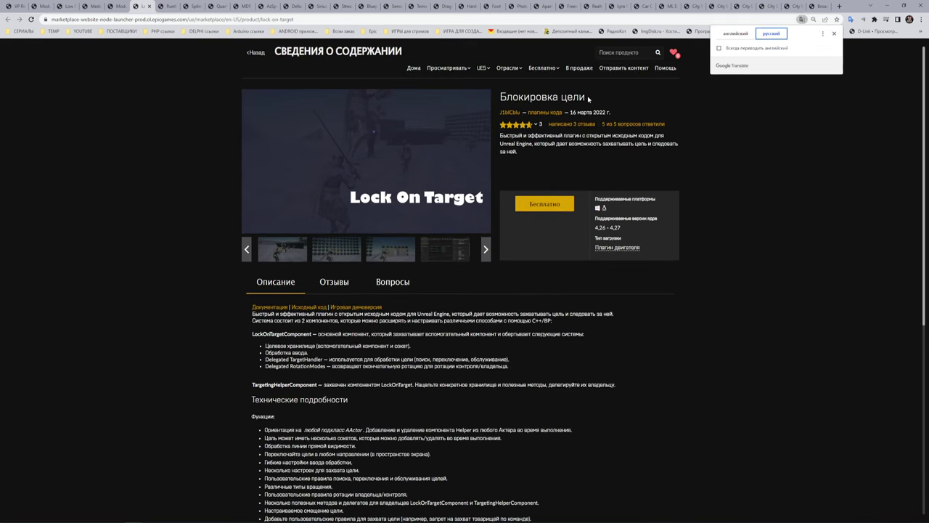
- Preview the four gallery thumbnails, settling on the third image
click(296, 253)
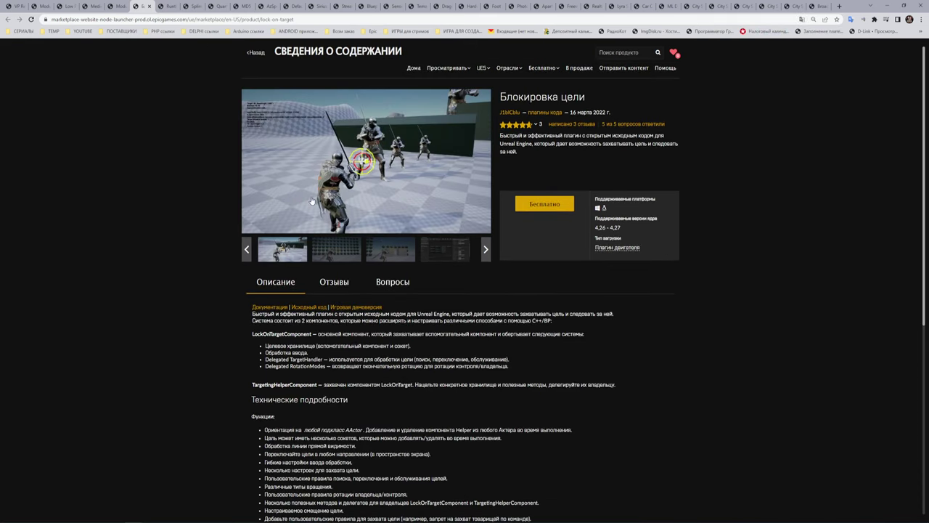
click(339, 254)
click(389, 254)
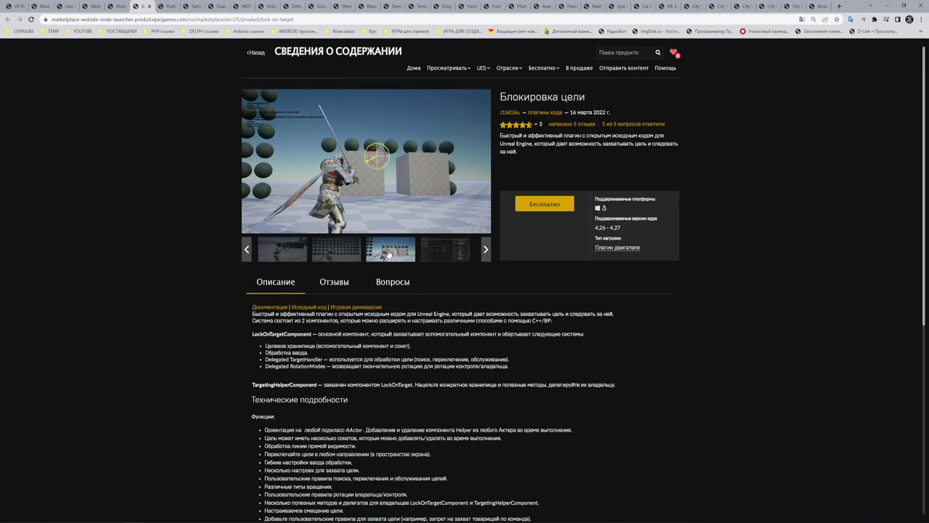
click(430, 258)
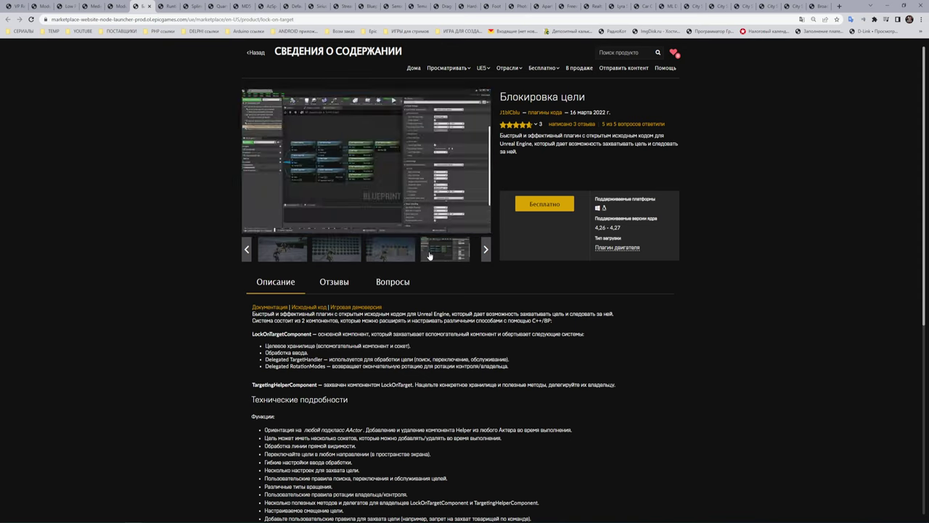
click(373, 251)
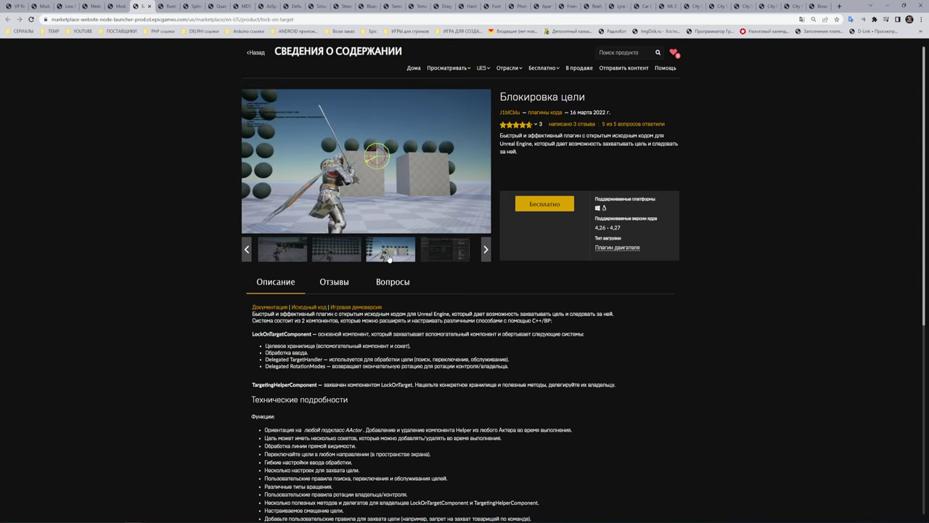
- View the gallery full-screen, advancing two images to the Velikan Event Graph, then exit
click(367, 162)
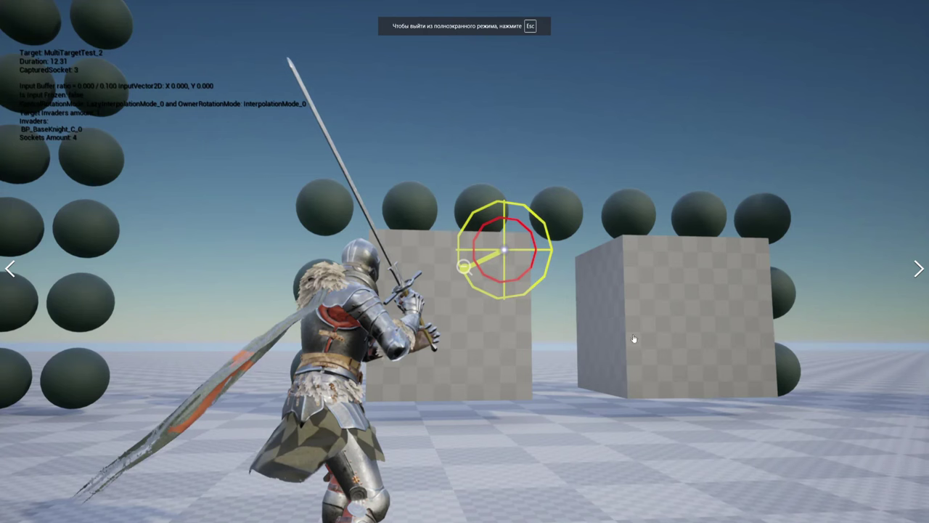
click(918, 269)
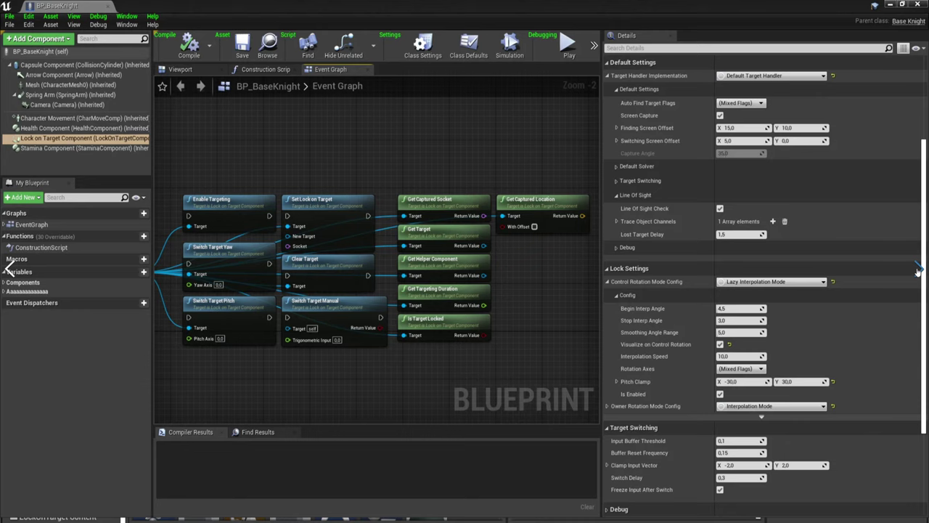
click(918, 269)
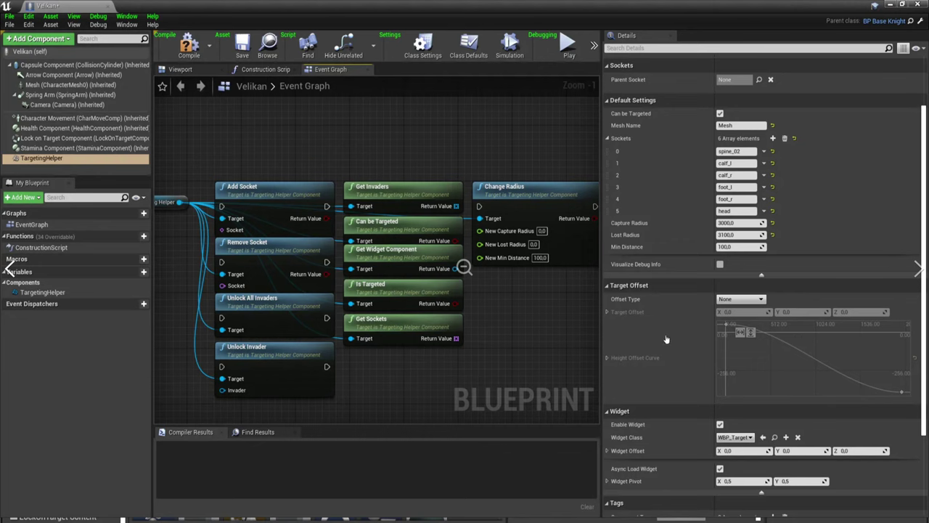
key(Escape)
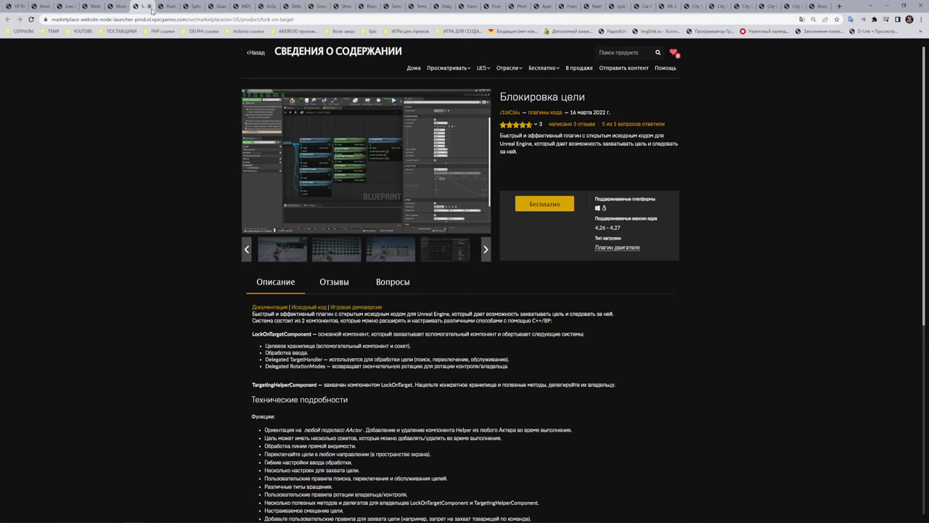
- Switch to the Runtime Image Loader page, translate it into Russian and clear the title selection
click(167, 6)
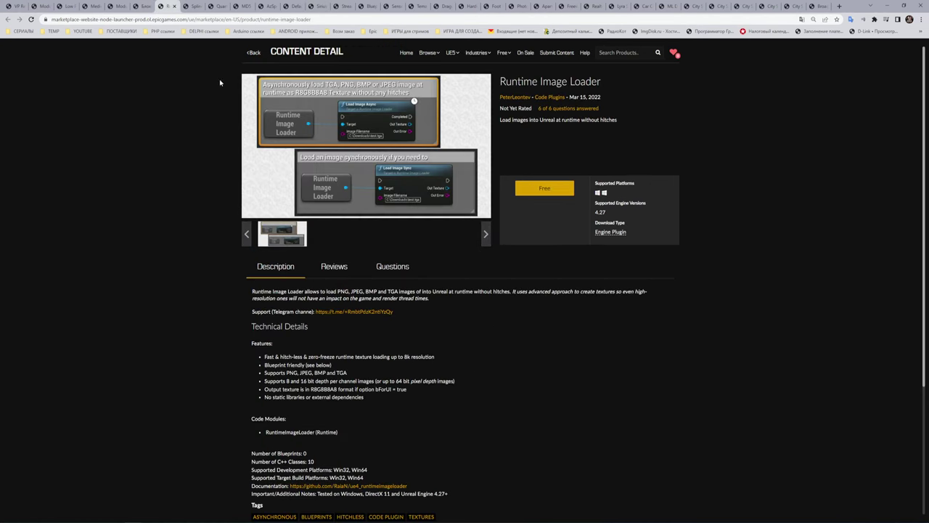
right_click(686, 119)
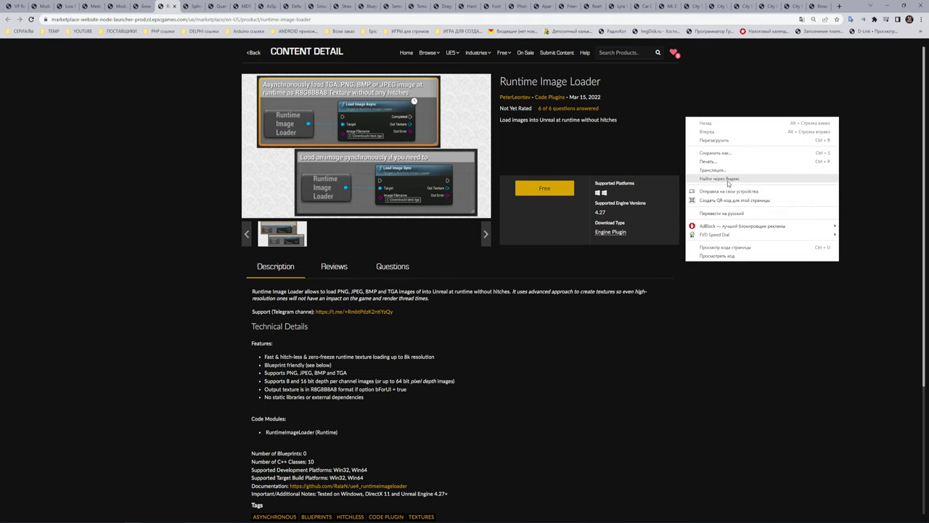
click(725, 214)
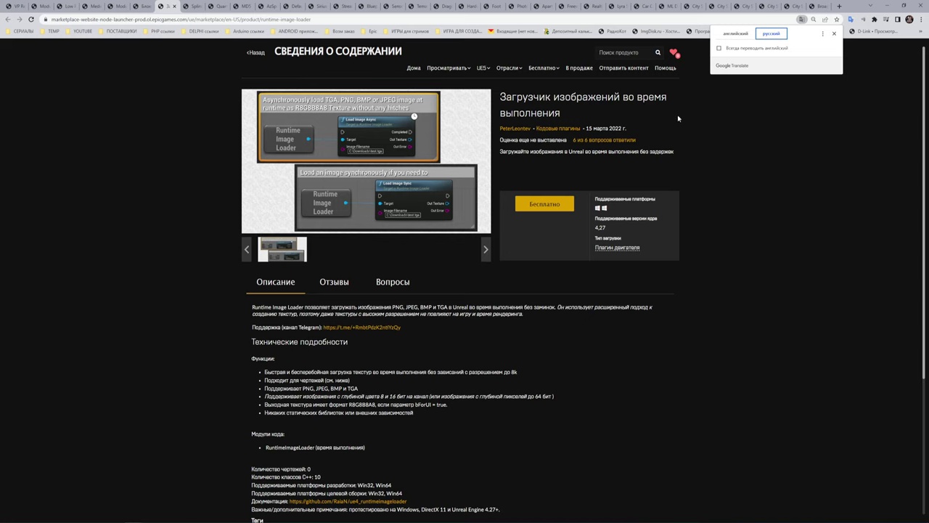
drag(559, 114, 500, 97)
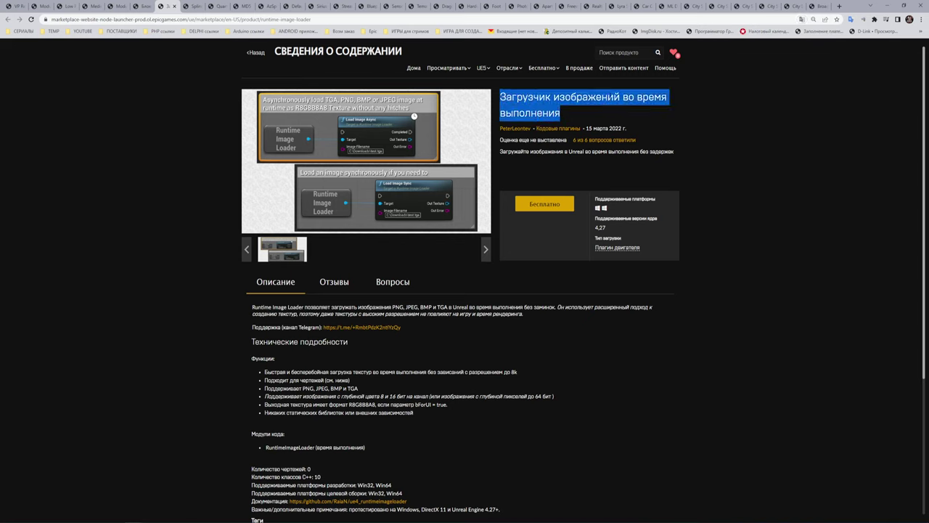
click(589, 114)
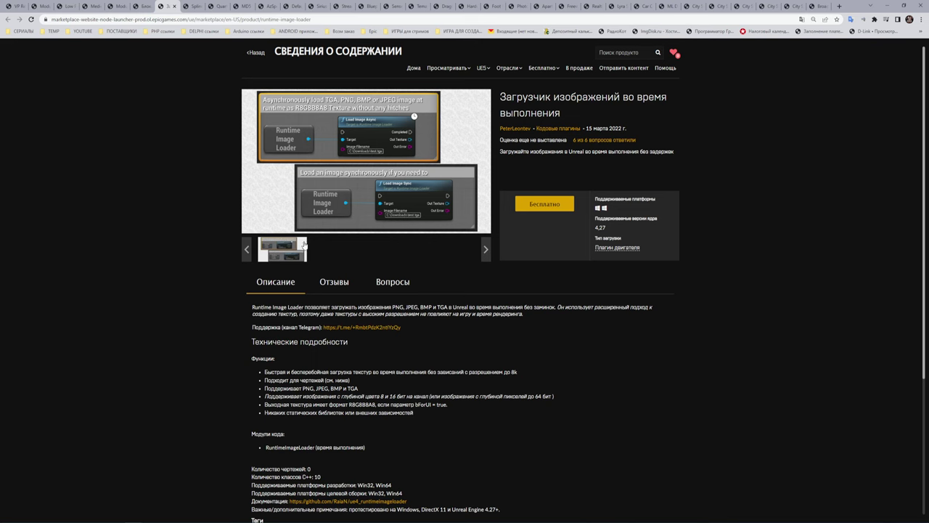
scroll(461, 315, down, 2)
scroll(461, 315, up, 2)
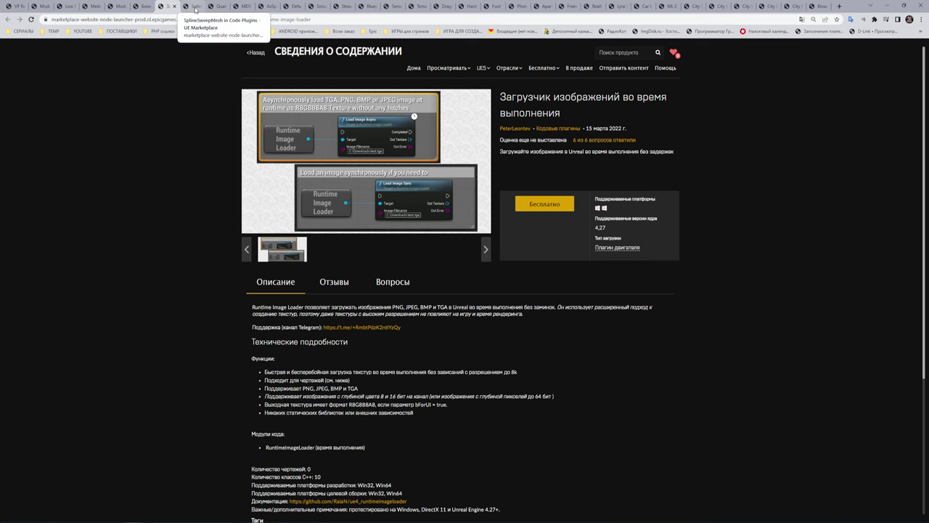
- On the SplineSweepMesh page, view Make Grow Up Anim full-screen and advance to Use Smooth Normal
click(195, 9)
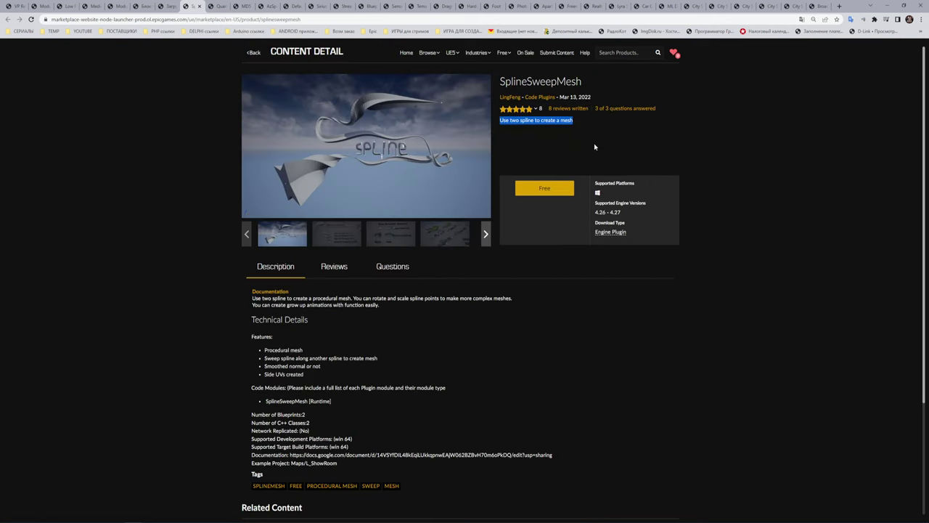
click(594, 143)
click(323, 241)
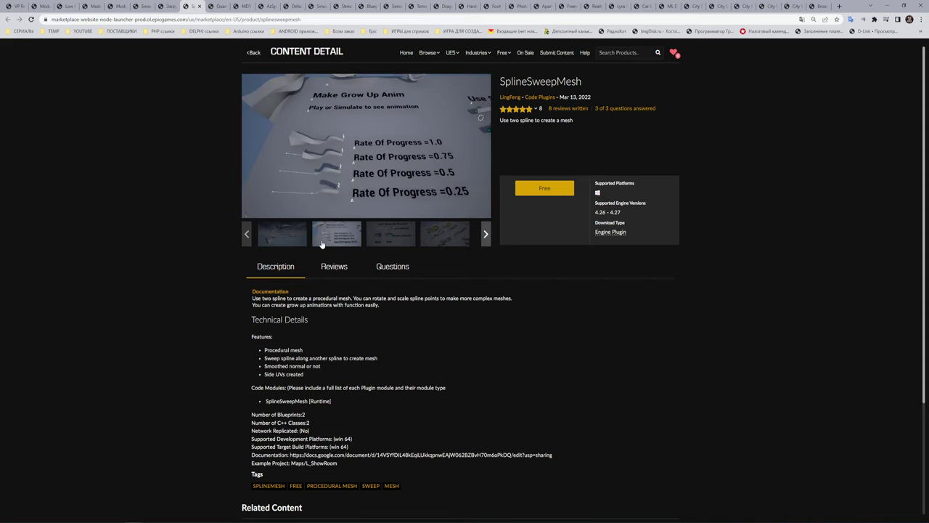
click(365, 146)
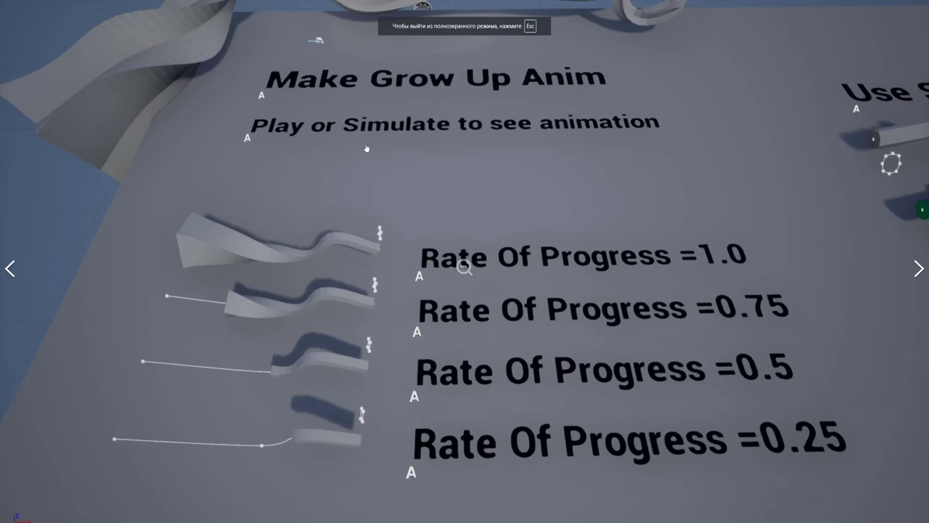
click(918, 269)
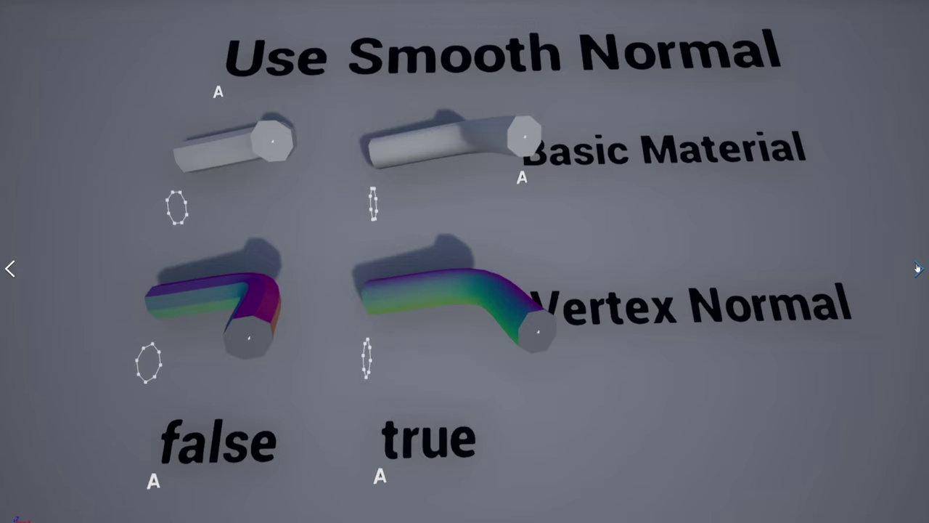
right_click(429, 254)
key(Escape)
key(Escape)
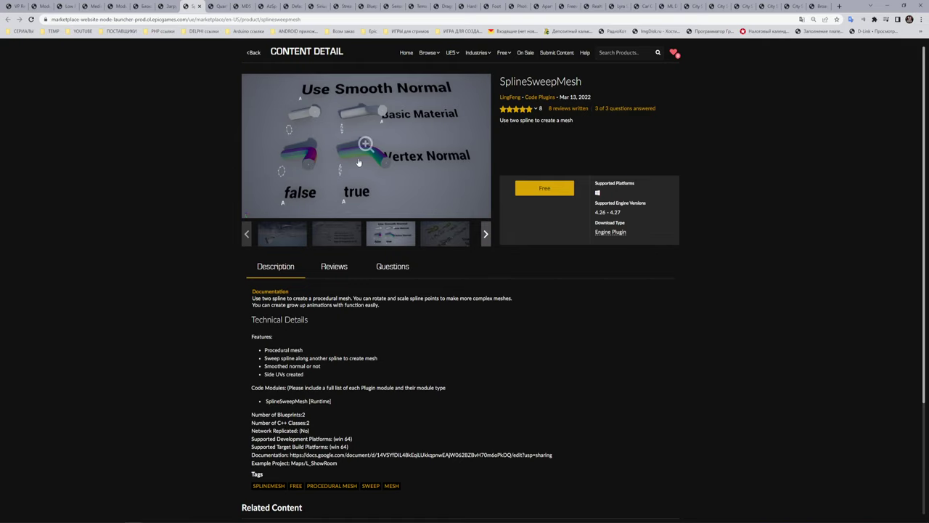
- Reopen the gallery full-screen through the UV tubes and Num Segments images, then move to Quartz
click(365, 148)
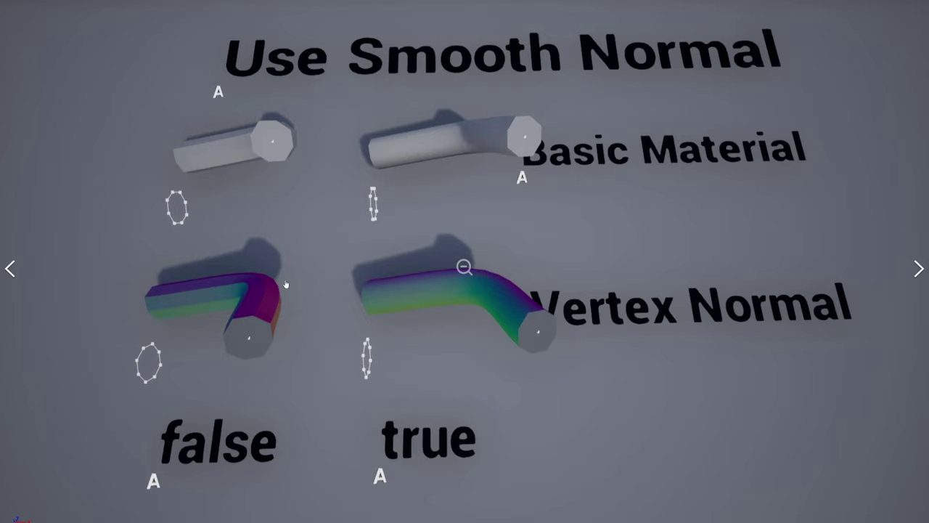
click(919, 269)
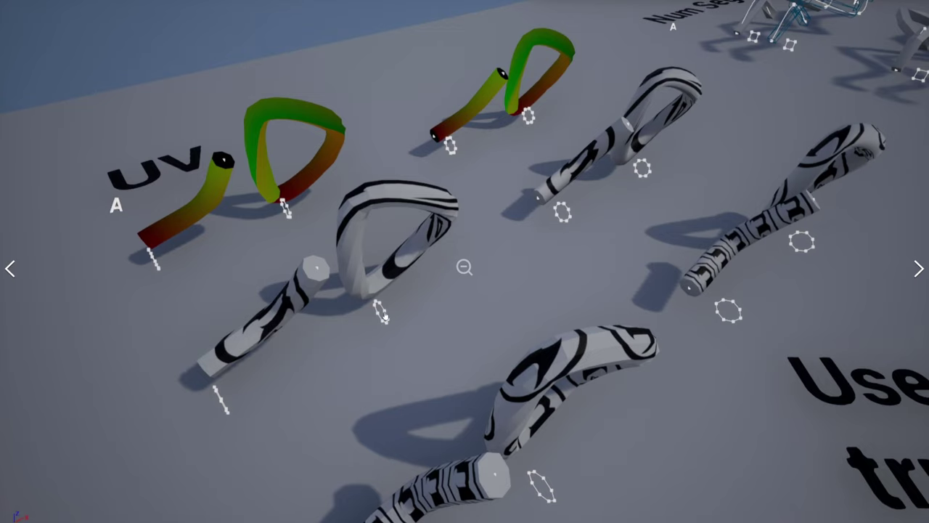
click(916, 268)
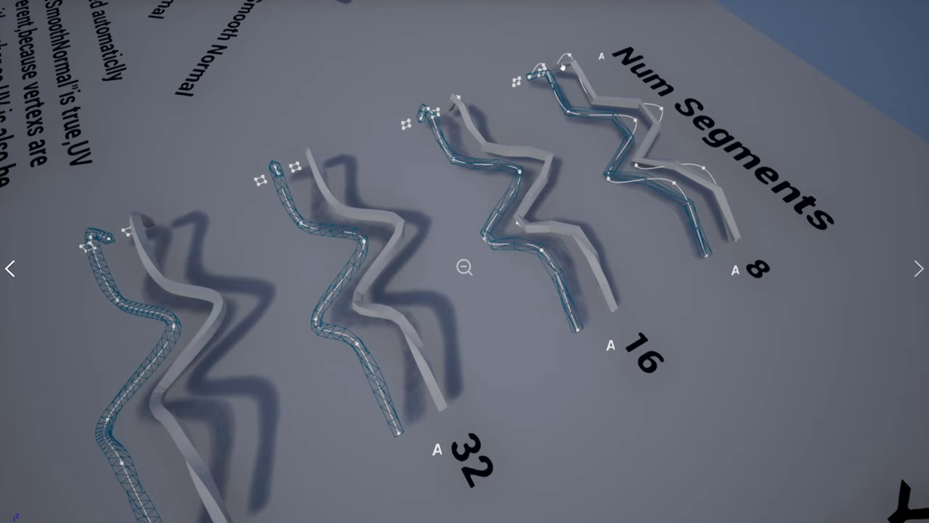
click(907, 270)
click(215, 6)
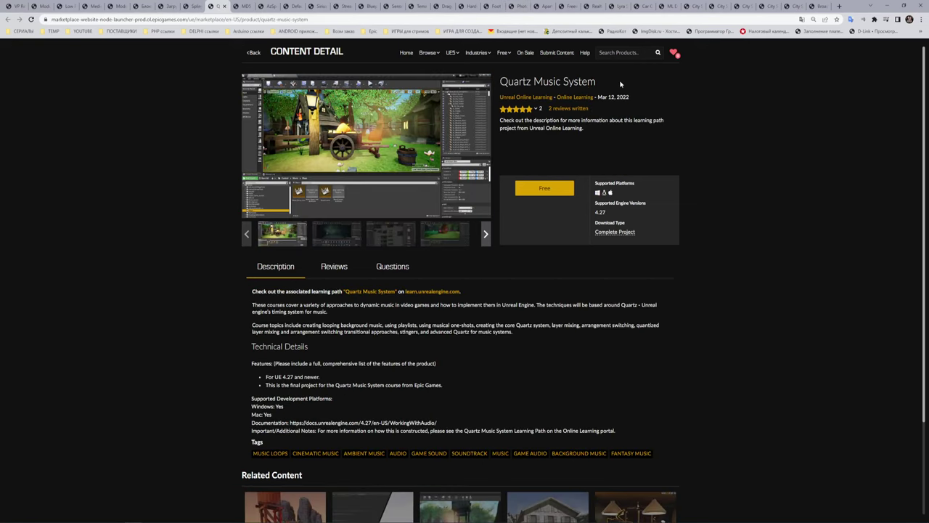
- Select and deselect the Quartz Music System title and description text
drag(621, 84, 498, 82)
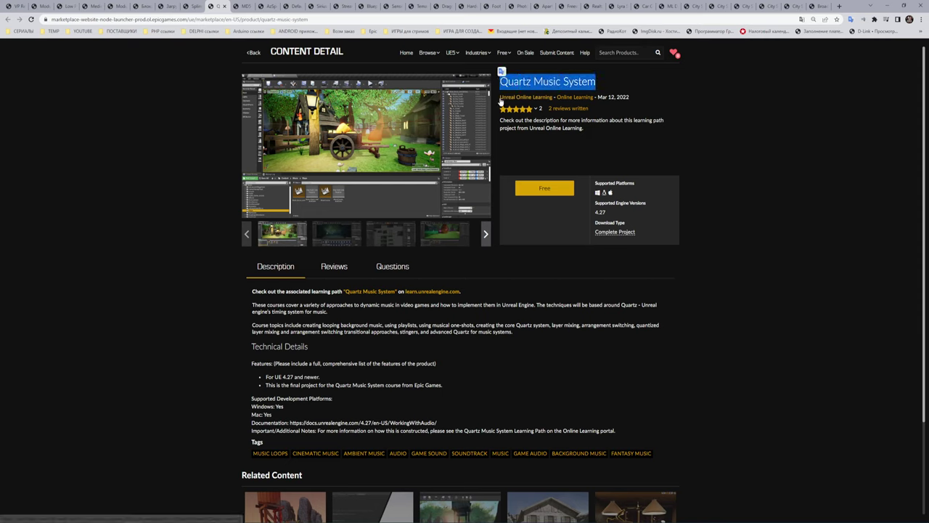
mouse_move(513, 109)
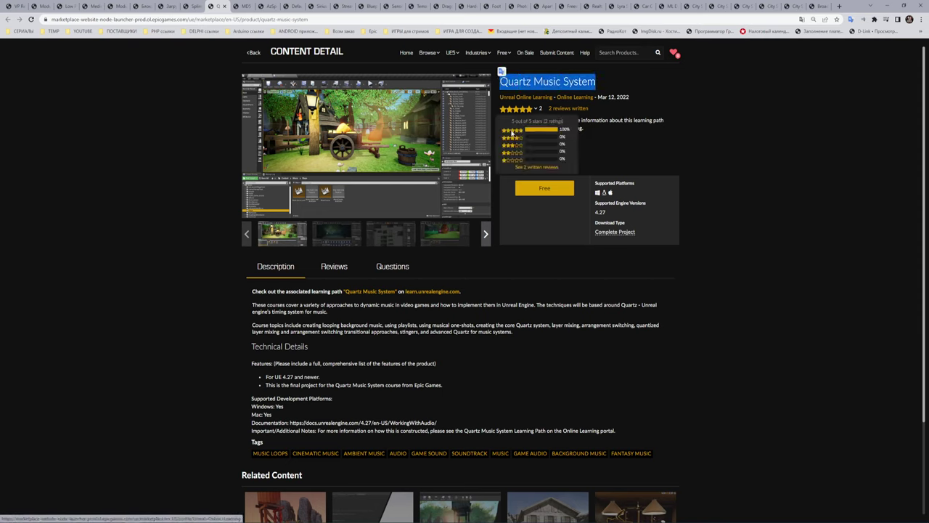
drag(584, 129, 503, 127)
click(606, 136)
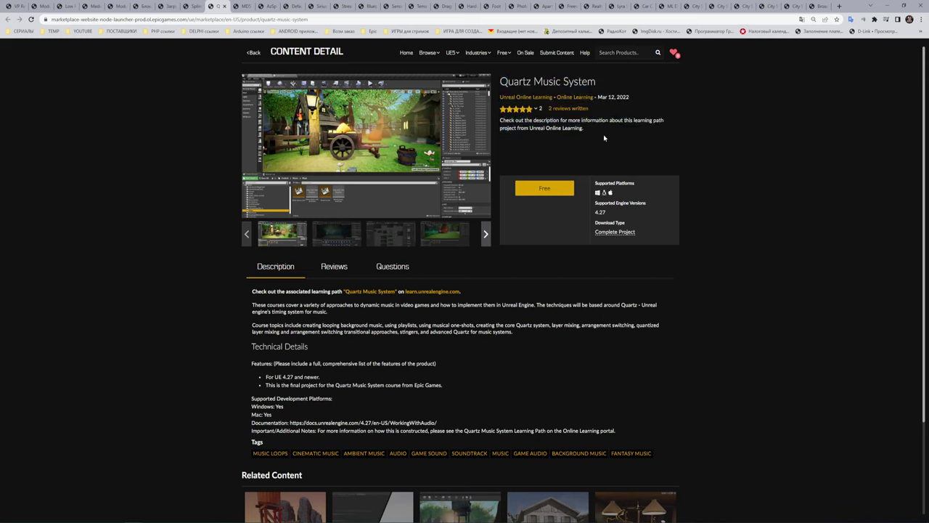
- View the second screenshot full-screen, advance twice to the forest level screenshot, then exit
click(313, 237)
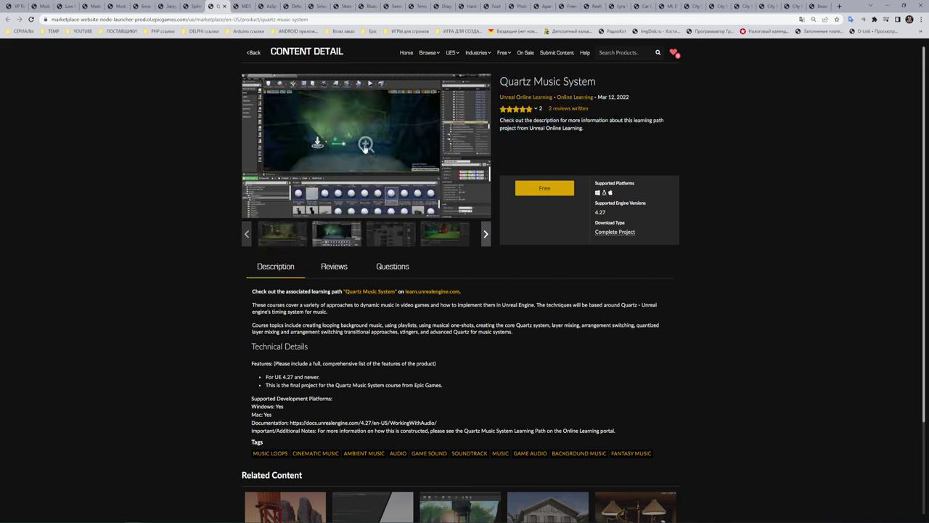
click(364, 149)
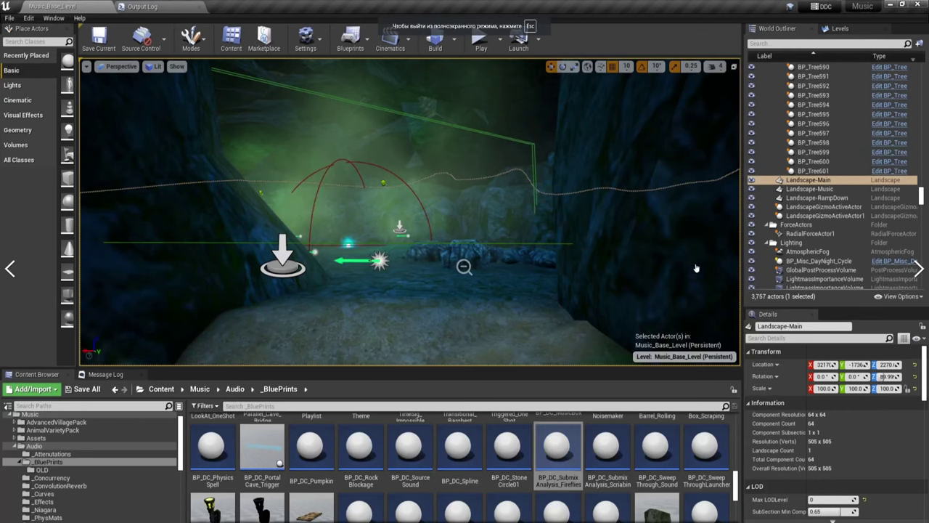
click(919, 270)
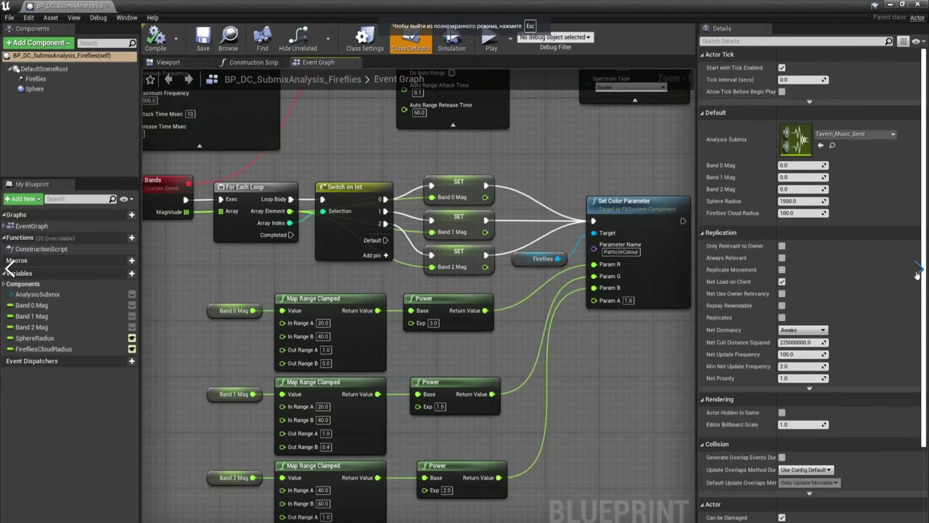
click(918, 272)
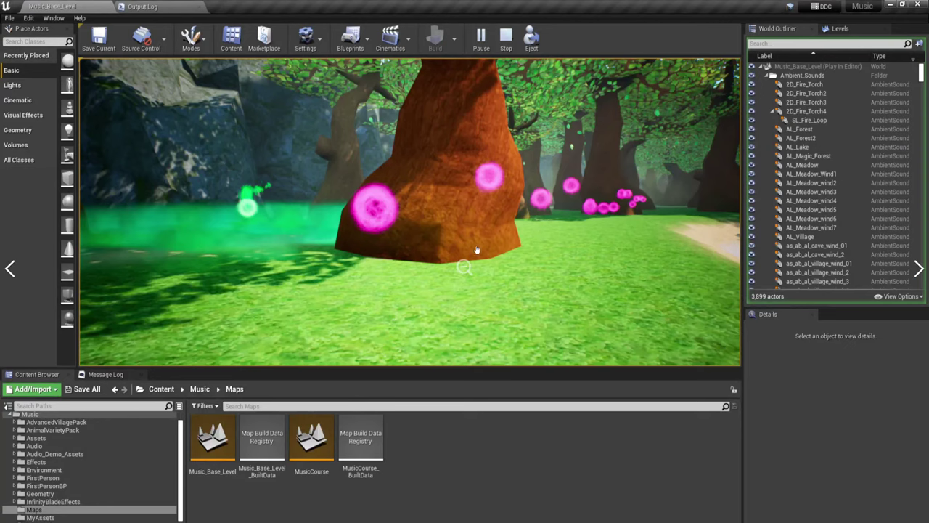
key(Escape)
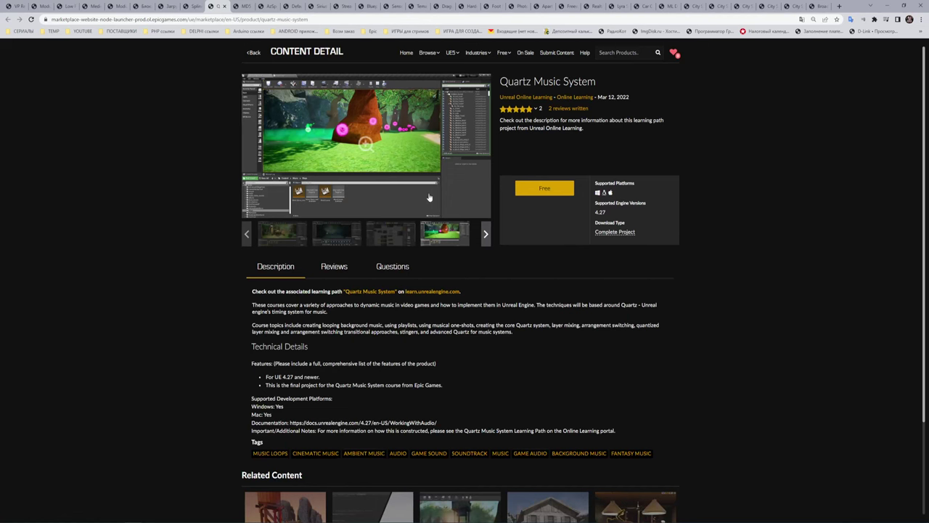
- Switch to the MD5 Encrypt page, translate it into Russian and show the MD5 Of File screenshot
click(242, 6)
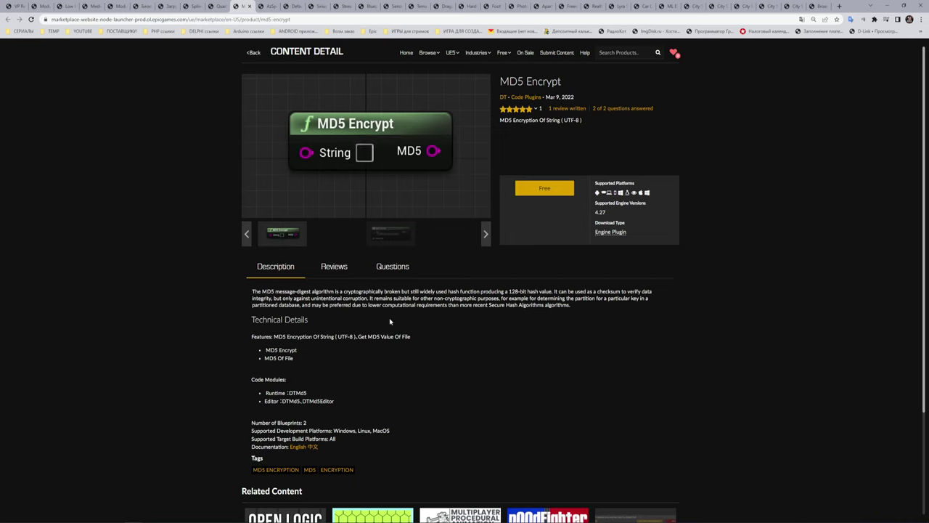
right_click(594, 91)
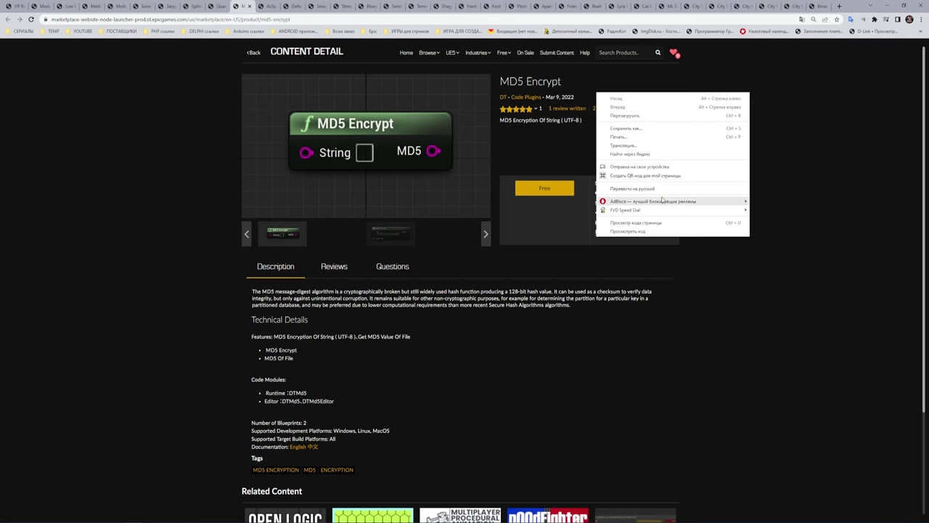
click(631, 188)
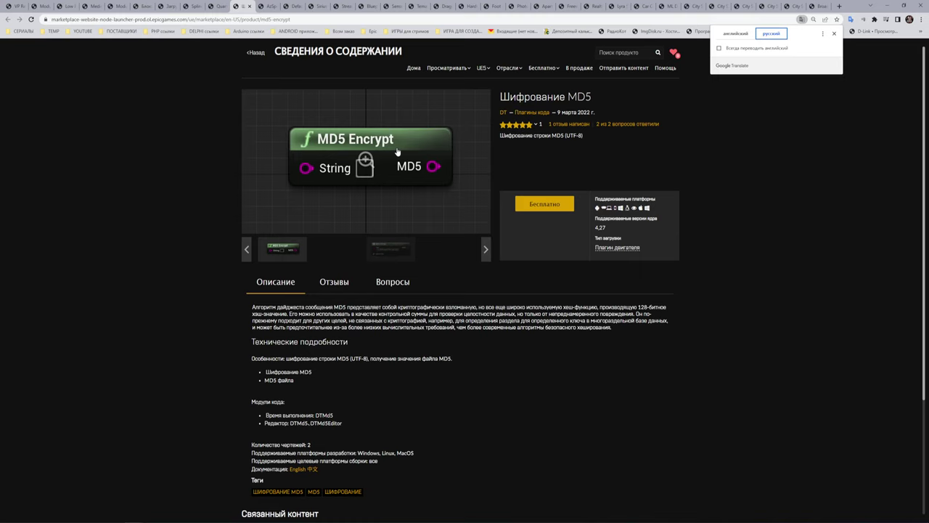
drag(584, 136, 500, 136)
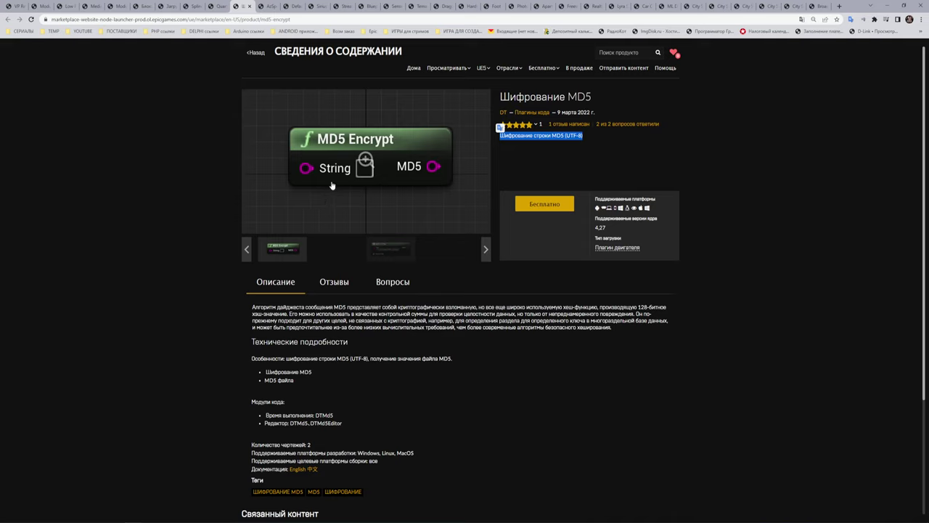
click(377, 253)
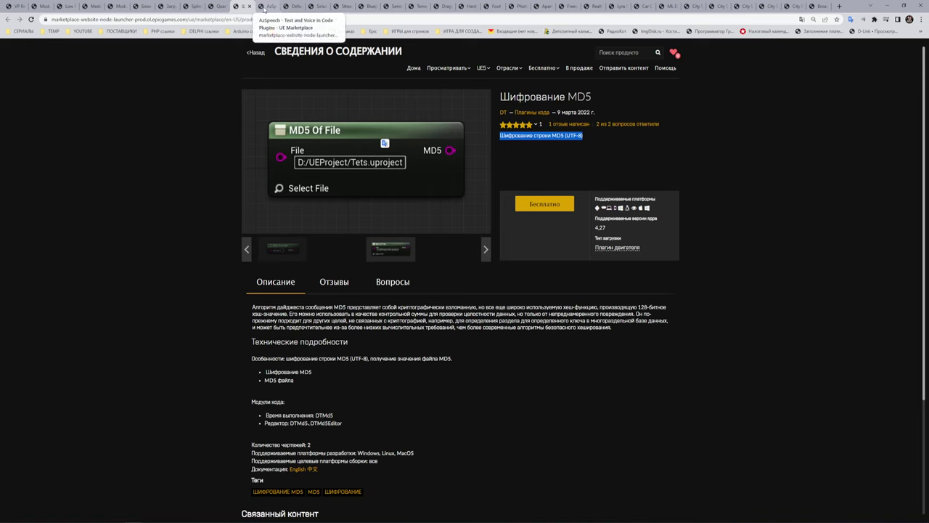
- Switch to the AzSpeech - Text and Voice page and read over its summary and rating
click(270, 7)
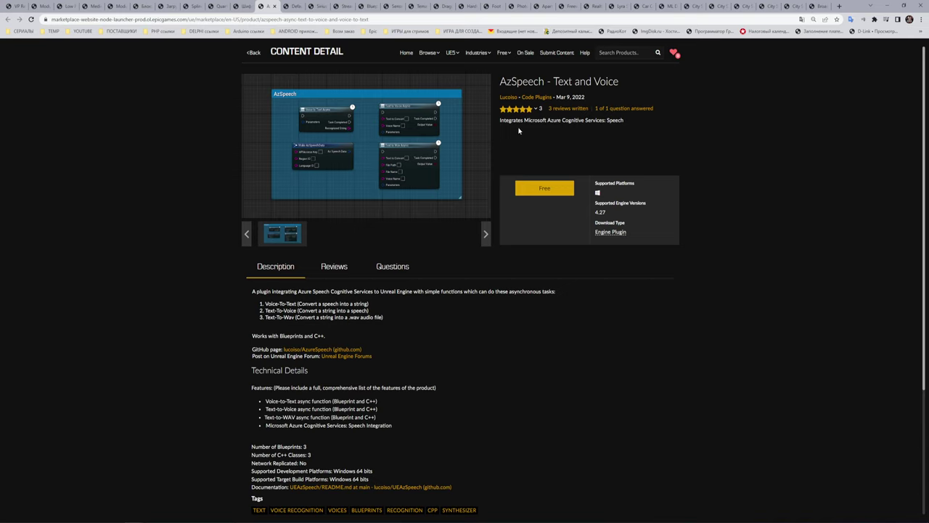
drag(500, 123, 559, 126)
click(559, 126)
scroll(508, 171, down, 3)
scroll(508, 172, up, 3)
mouse_move(650, 136)
mouse_down()
mouse_move(513, 105)
mouse_move(653, 137)
mouse_up()
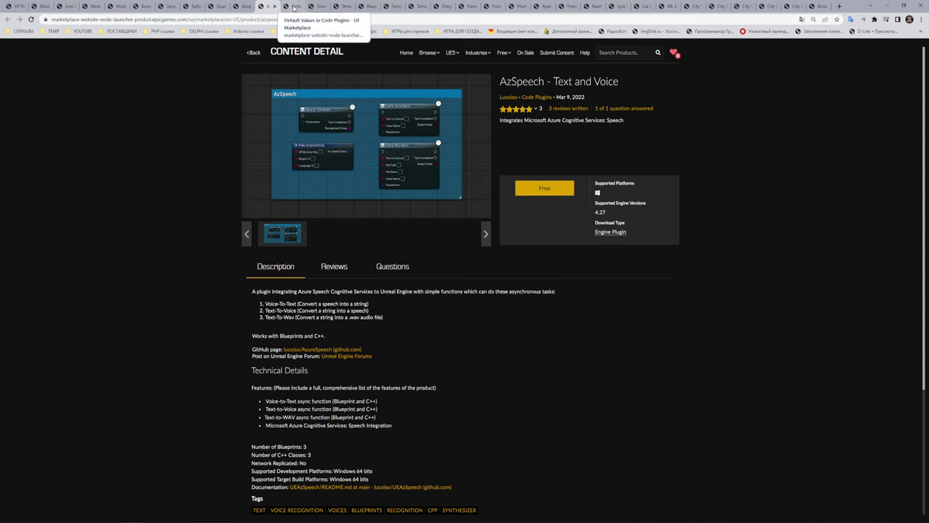
click(294, 8)
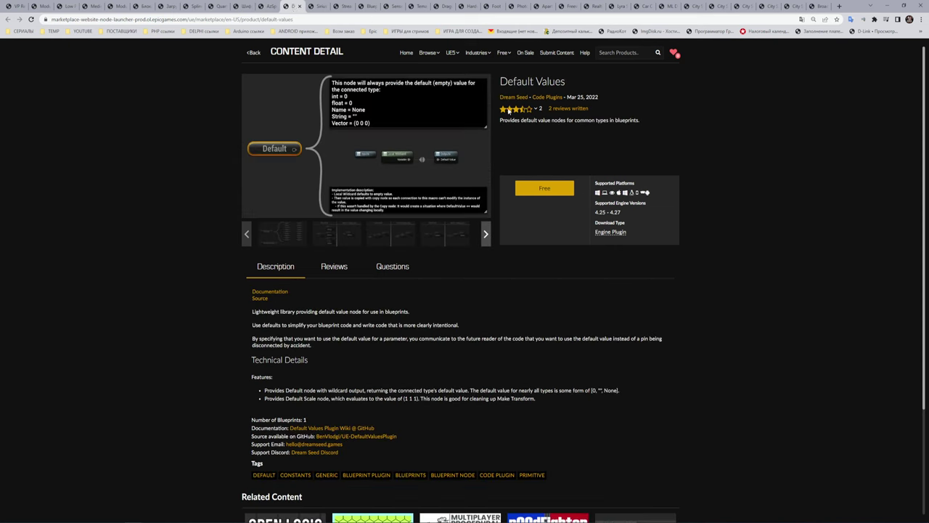
- Show the node-tree and Normal vs With Defaults images, then page full-screen to the Default node description
mouse_move(511, 111)
click(301, 238)
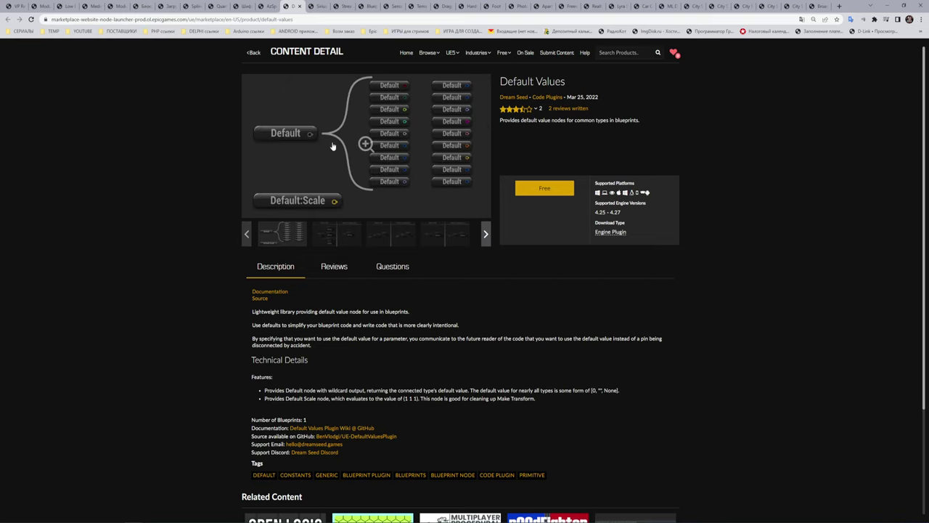
click(326, 243)
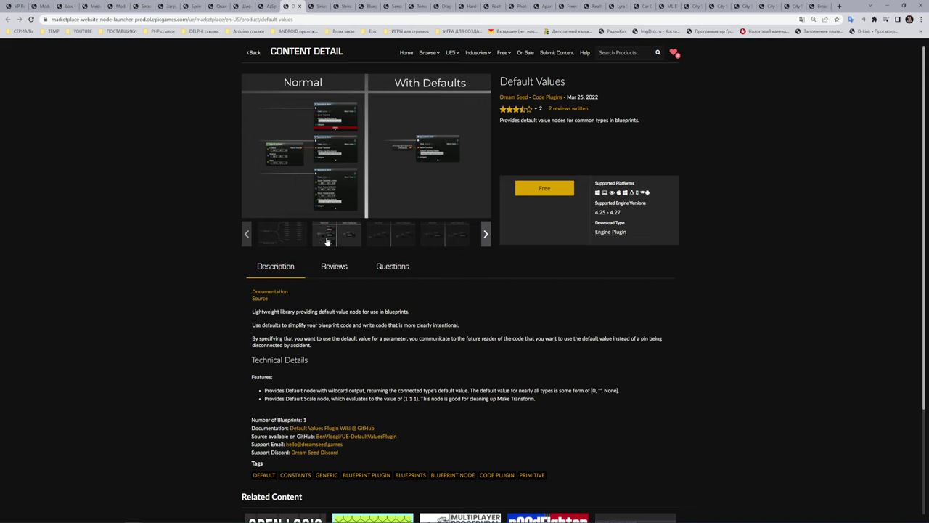
click(366, 145)
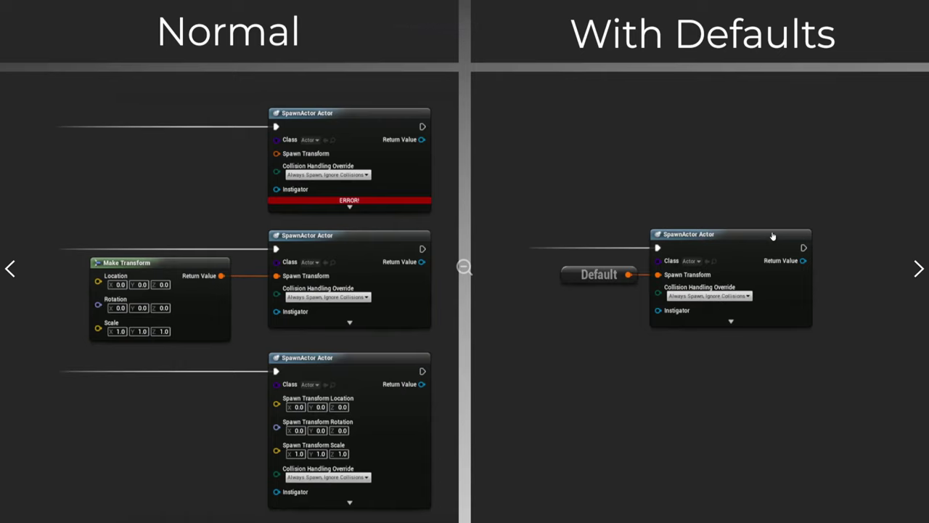
click(917, 268)
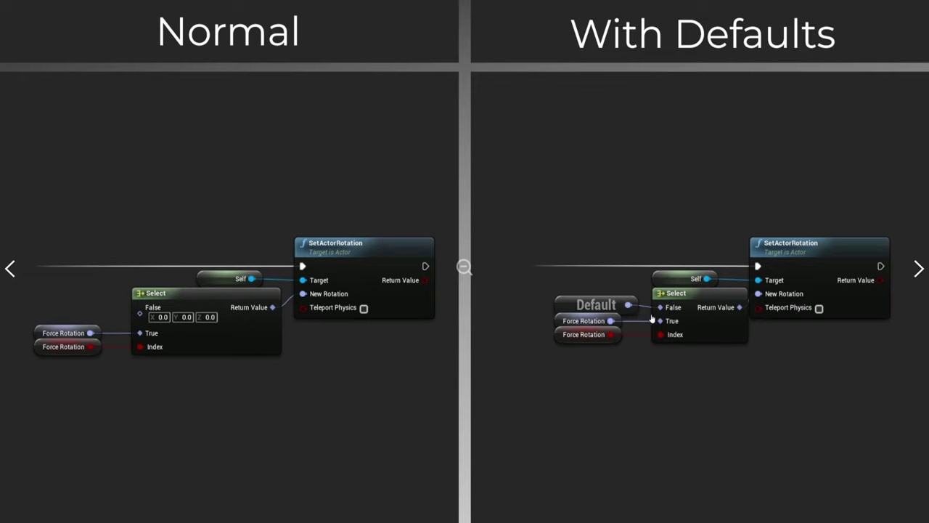
click(917, 269)
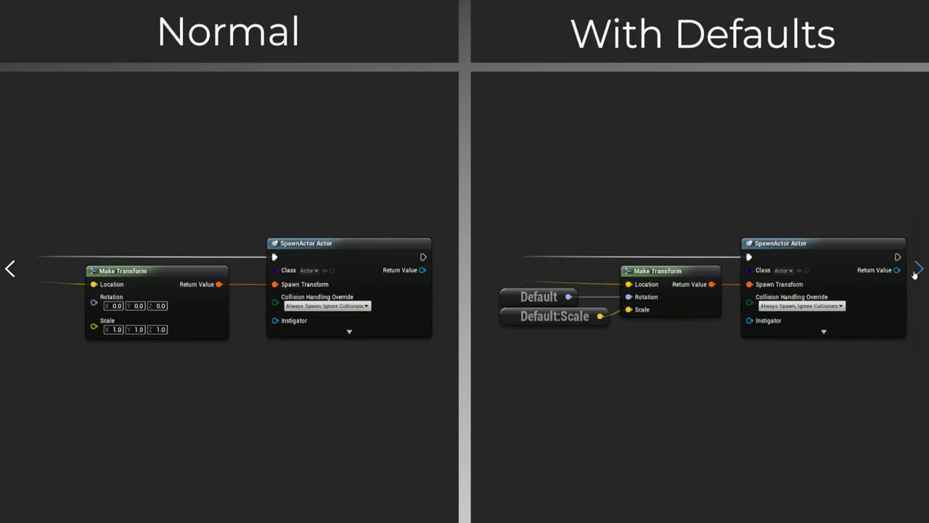
click(917, 269)
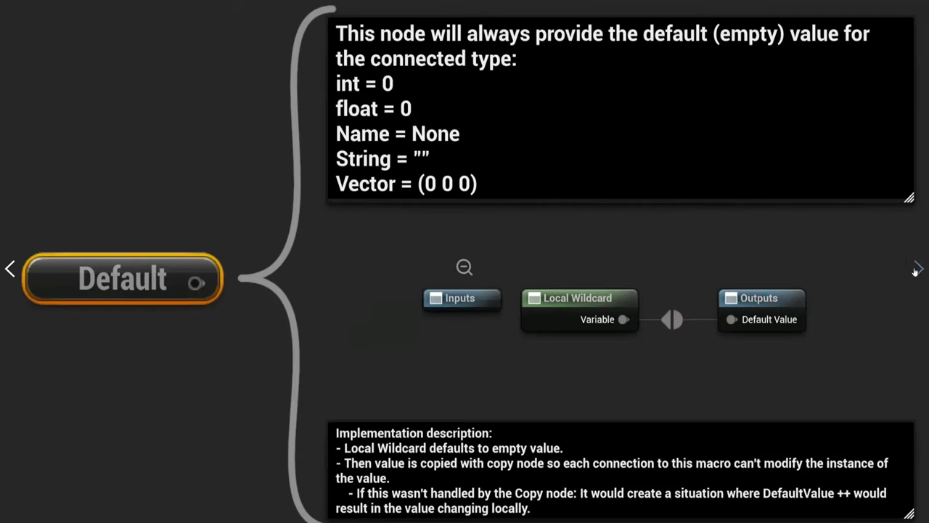
click(519, 238)
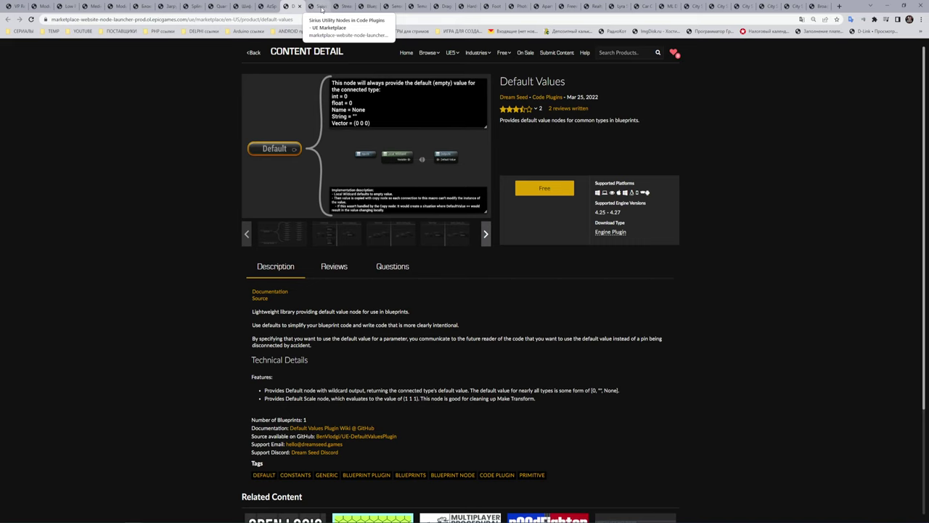
- Switch to the Sirius Utility Nodes page and translate it into Russian
click(320, 8)
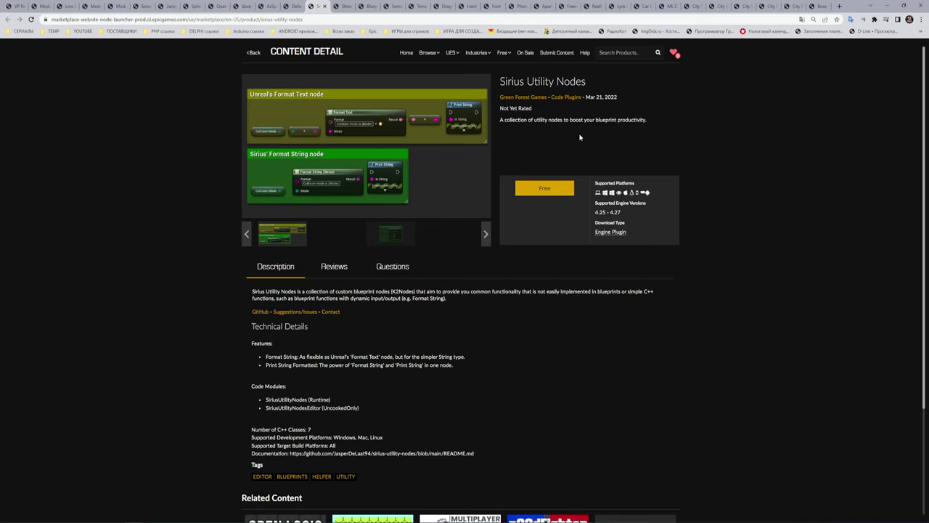
right_click(605, 132)
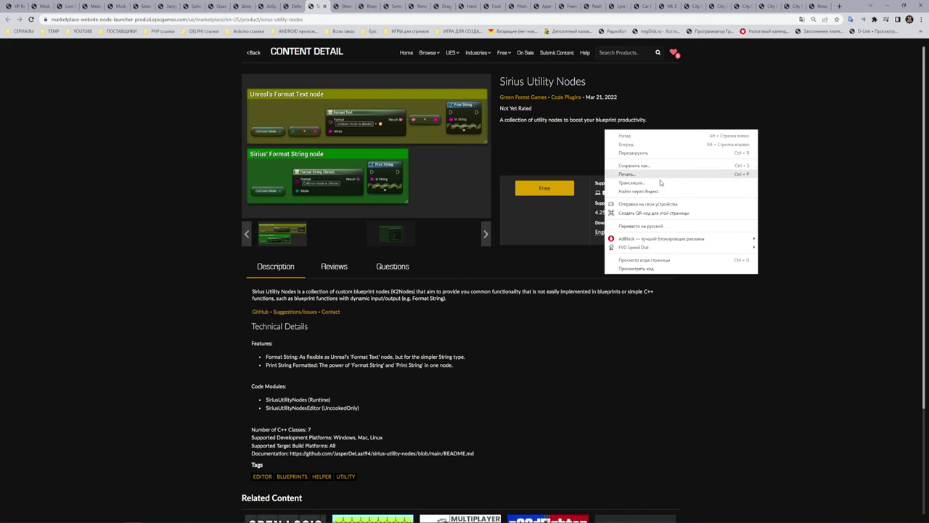
click(646, 221)
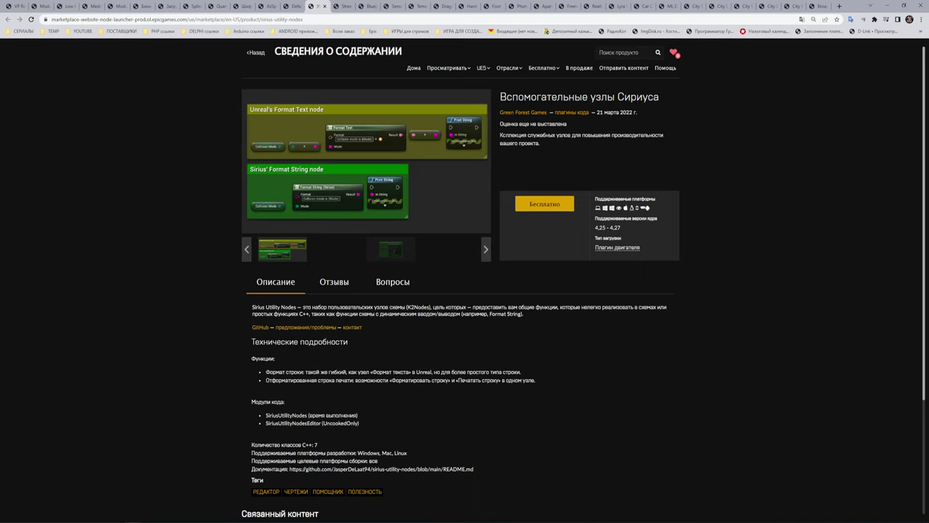
drag(551, 135, 501, 93)
click(556, 135)
- View the product screenshot full-screen, advance to Print String Formatted, then exit
click(367, 162)
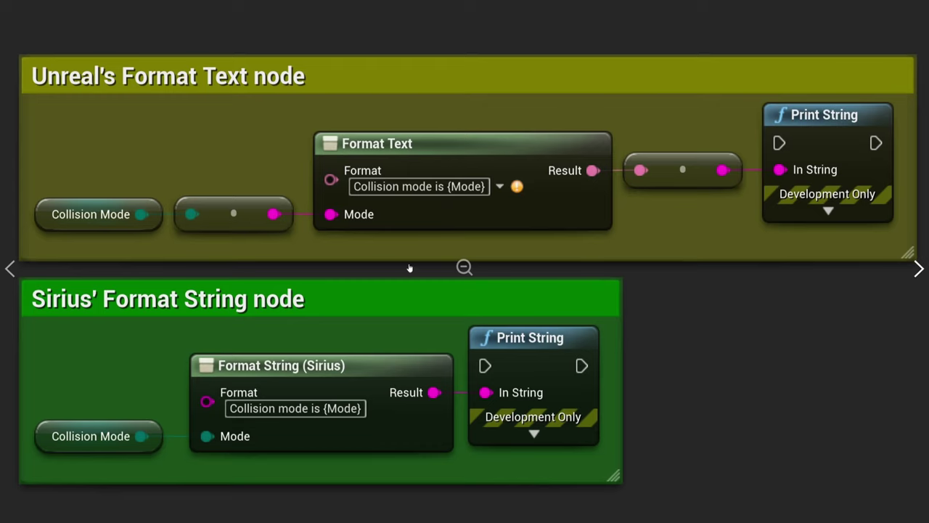
click(918, 268)
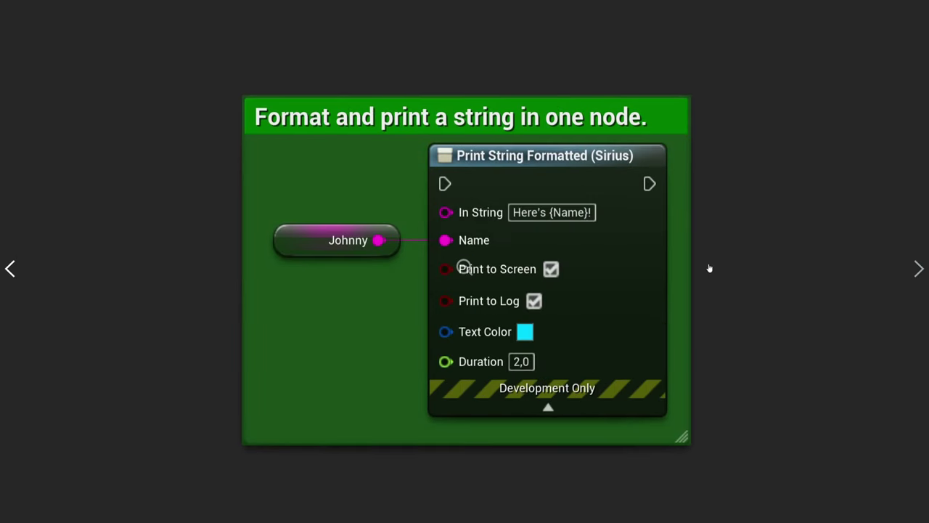
key(F11)
key(Escape)
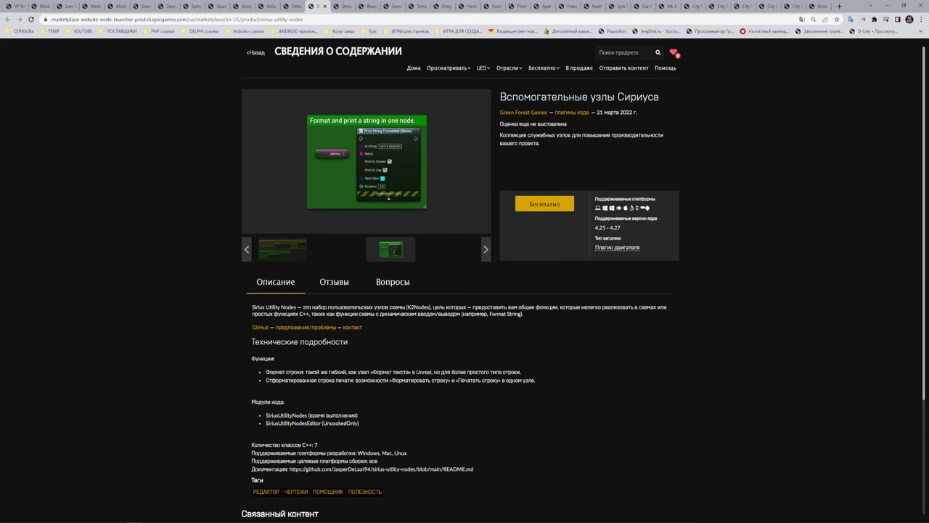
- Switch to the Stream Chat plugin page and skim its description
click(347, 9)
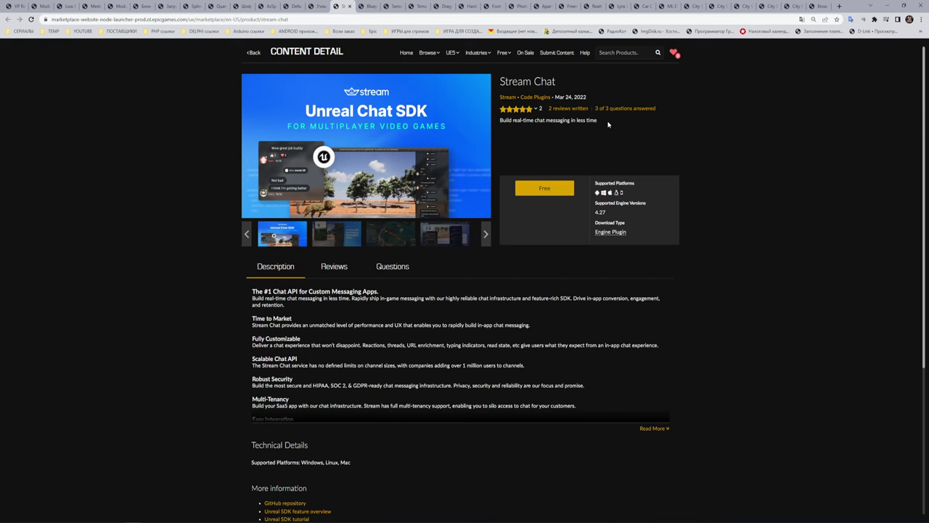
scroll(427, 325, down, 1)
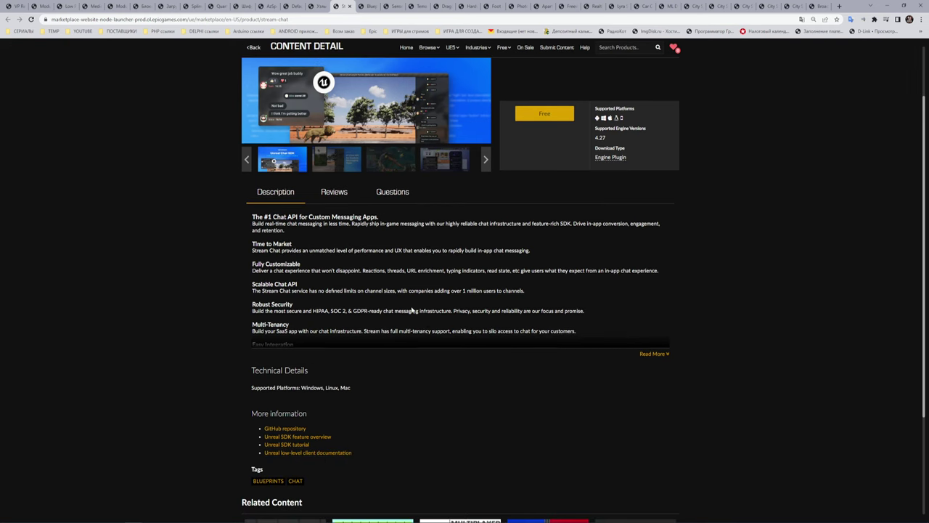
scroll(412, 310, down, 1)
scroll(412, 310, up, 2)
- View the Stream Chat gallery full-screen from the Unreal Chat SDK banner through the in-game chat screenshots
click(350, 179)
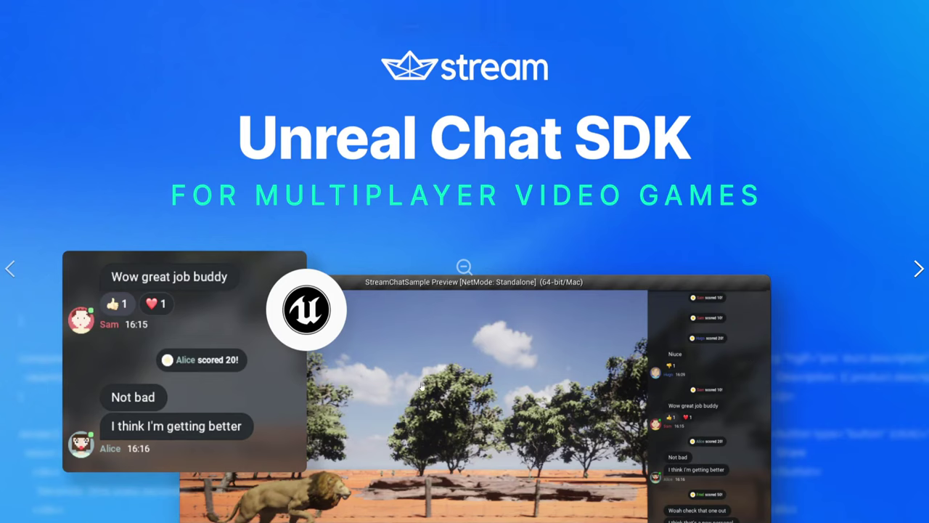
click(919, 269)
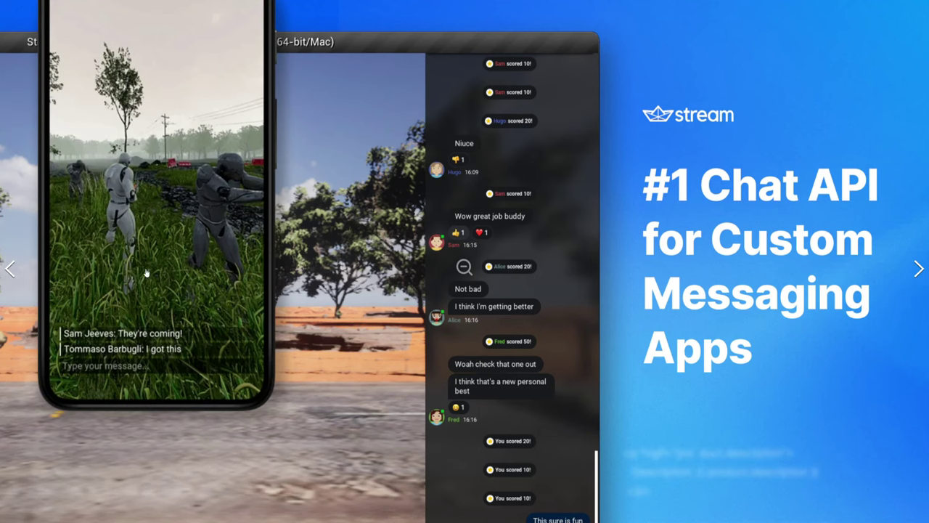
click(919, 269)
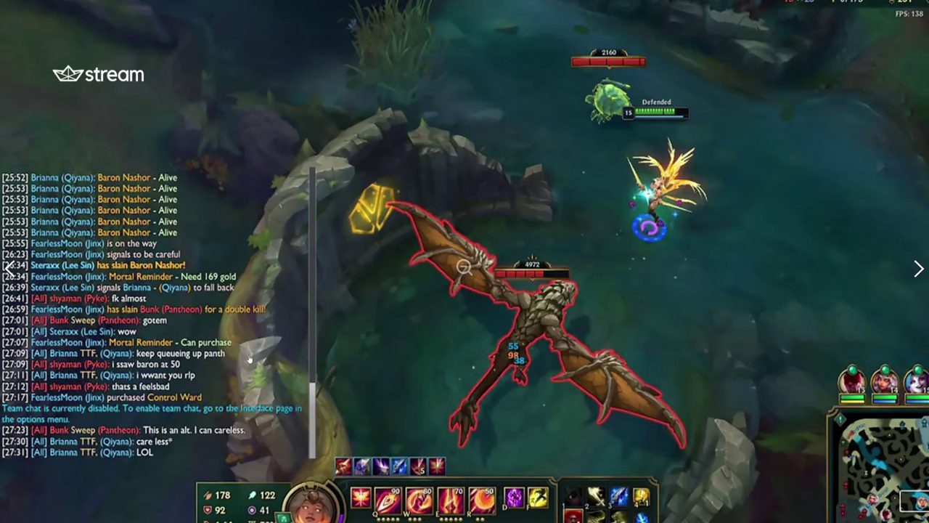
click(918, 268)
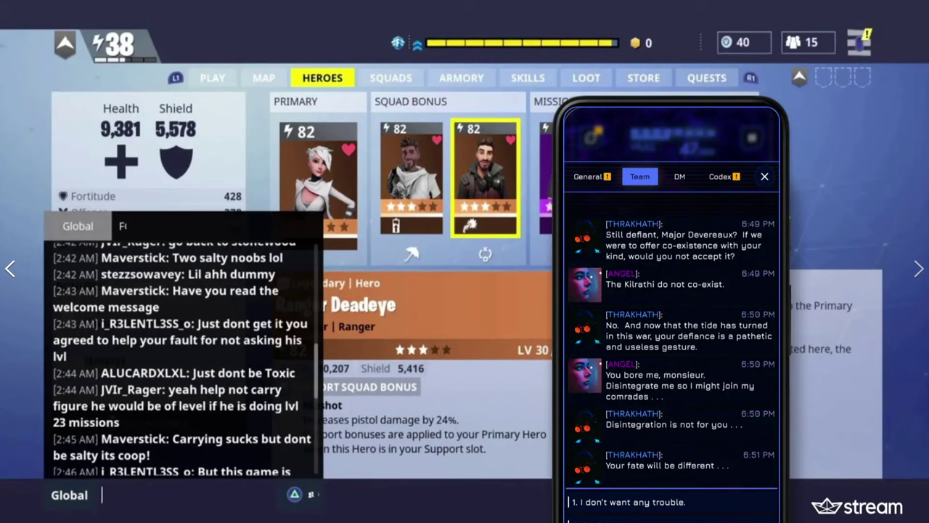
click(914, 266)
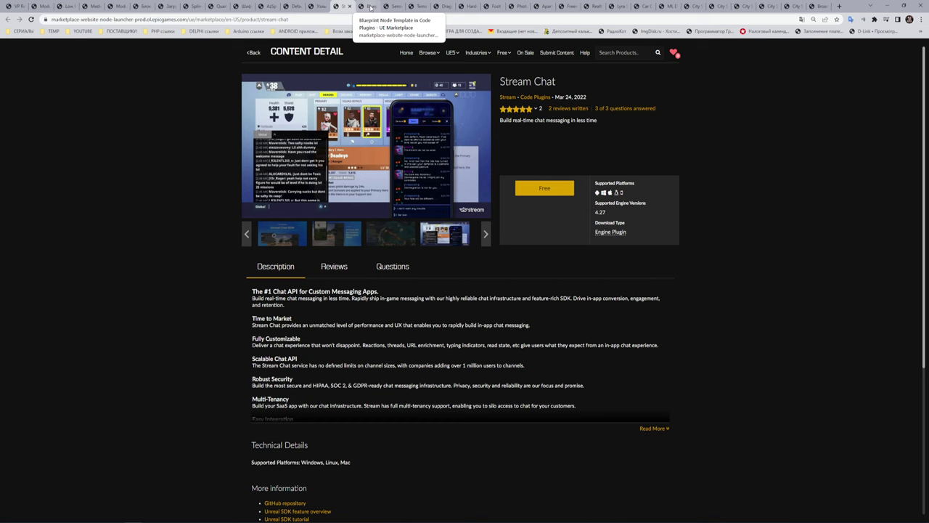
- Switch to the Blueprint Node Template page and translate it into Russian
click(370, 7)
right_click(622, 138)
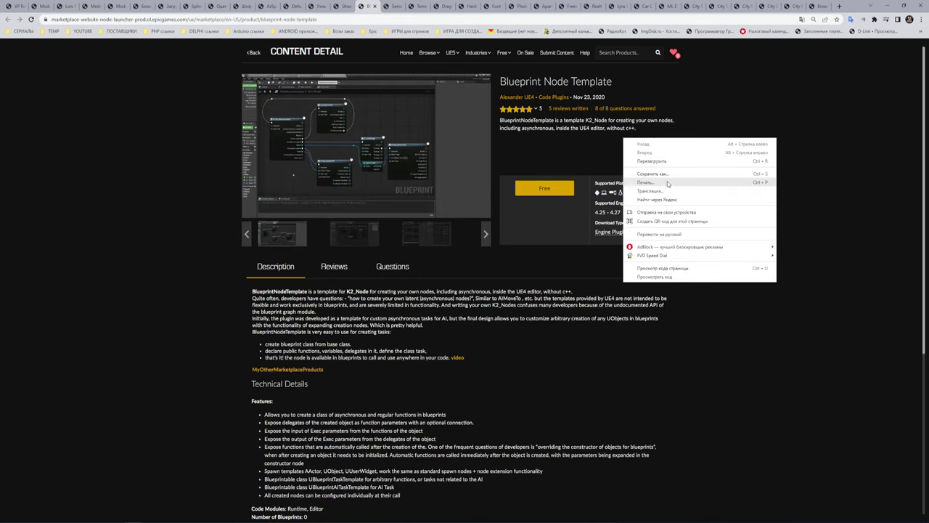
click(656, 233)
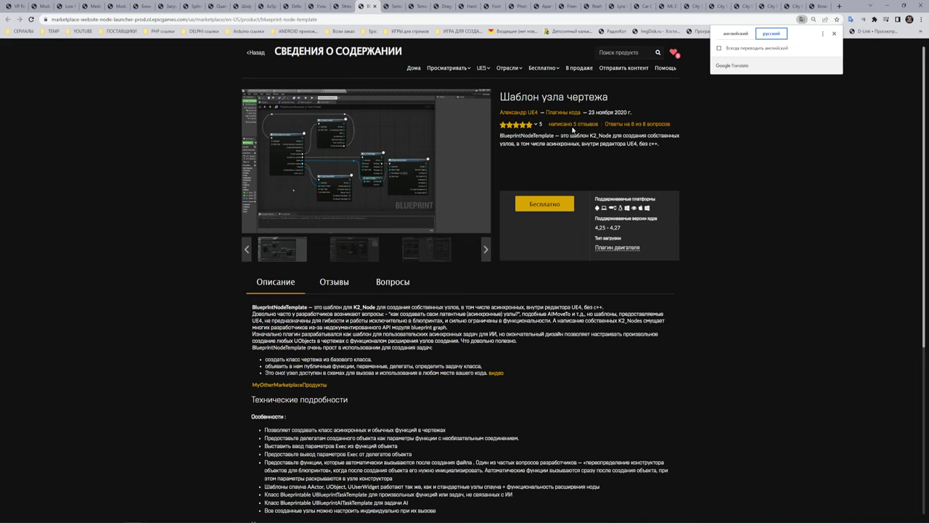
- View the blueprint screenshots full-screen up to the side-by-side editors image, then close
click(402, 174)
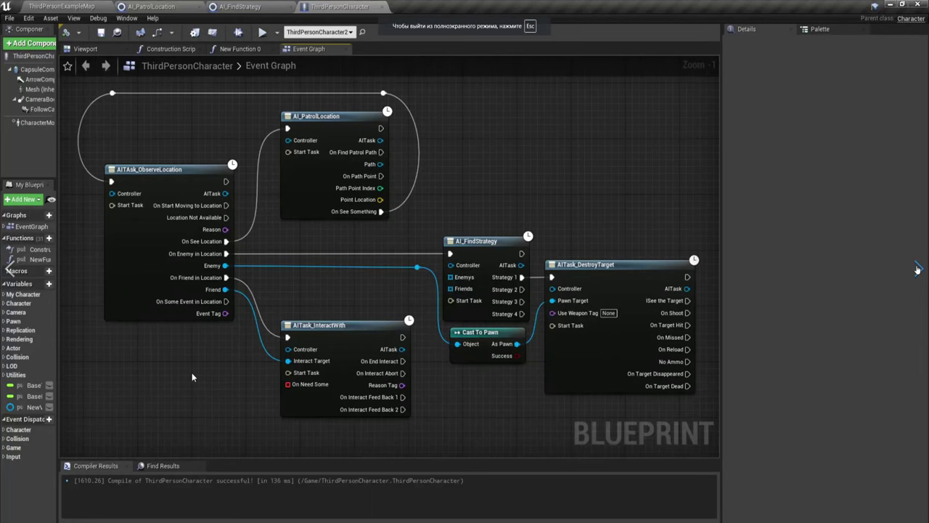
click(919, 269)
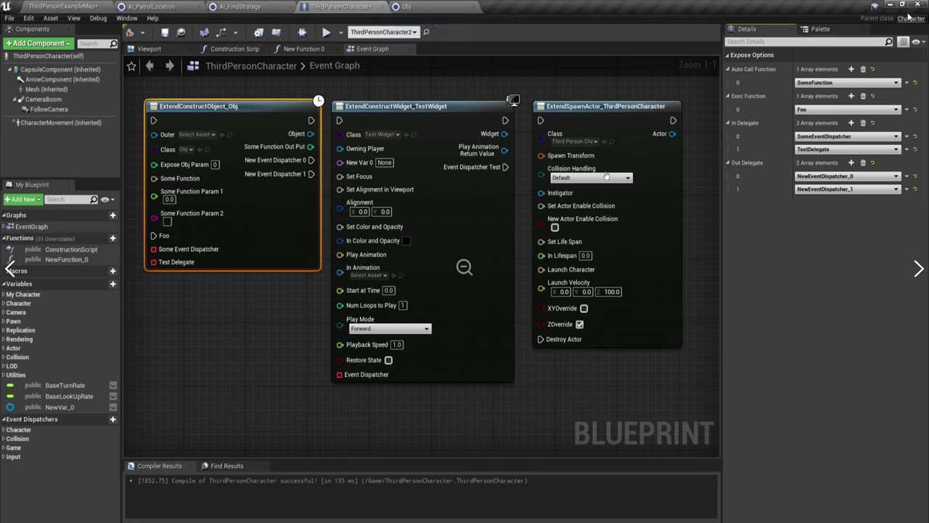
click(918, 270)
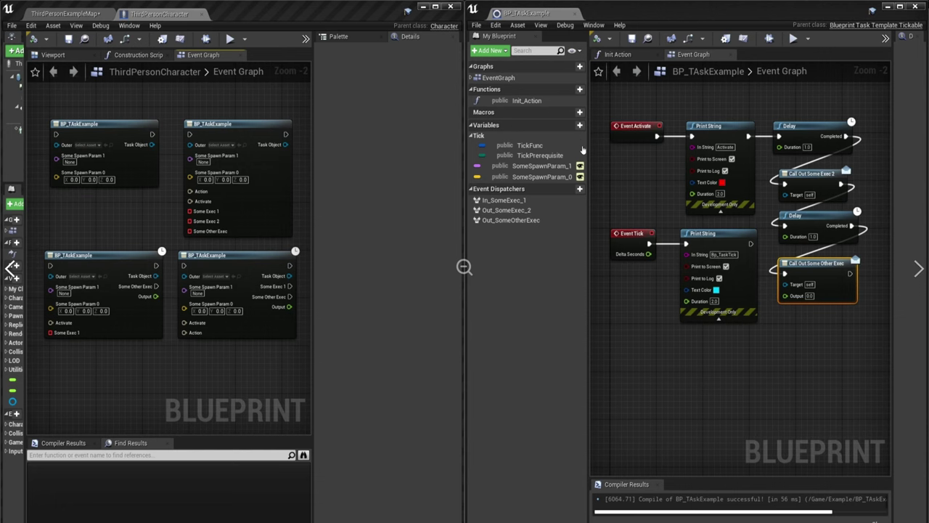
click(914, 269)
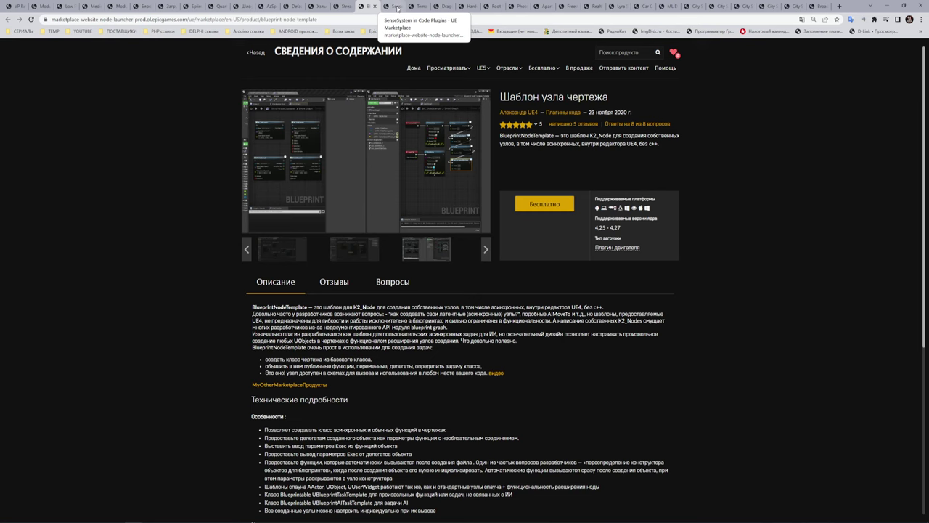
- Glance at the SenseSystem page and clear its tagline selection, then move to Temaran Rich Text
click(396, 7)
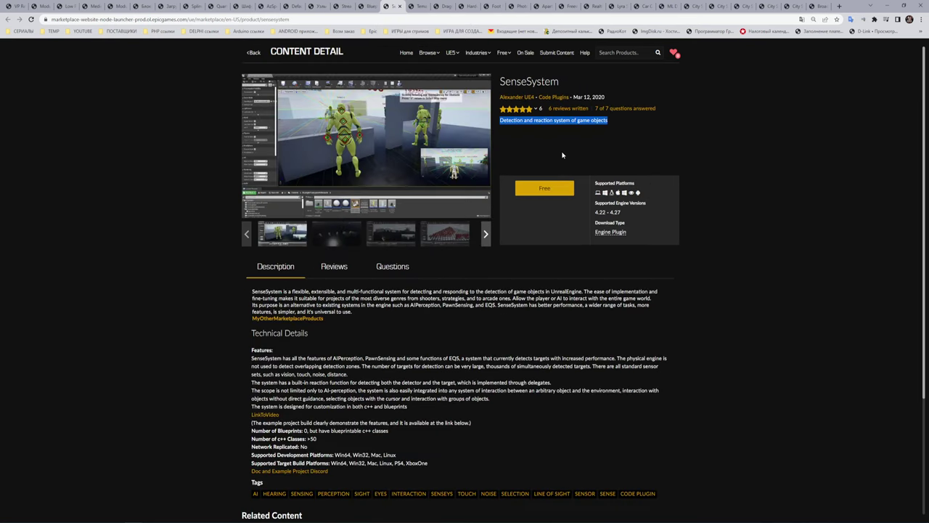
right_click(569, 155)
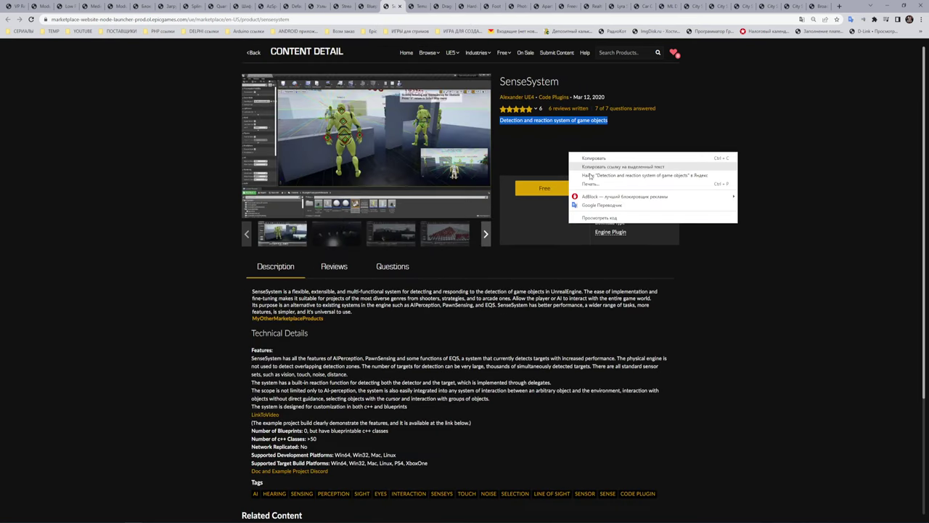
click(542, 144)
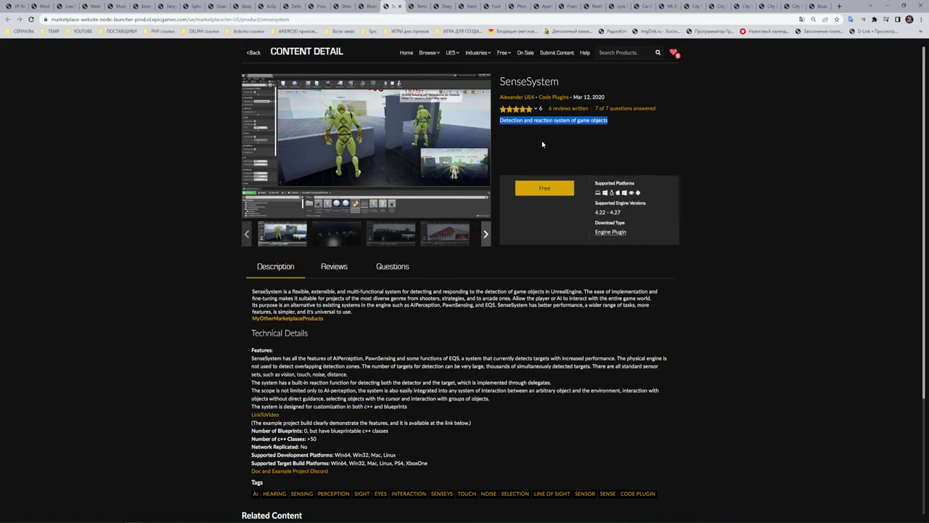
click(541, 143)
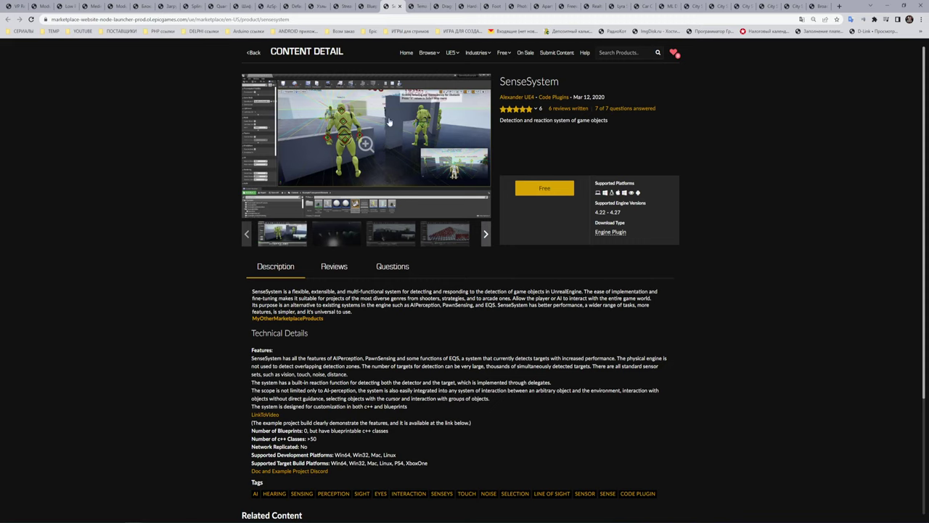
click(420, 8)
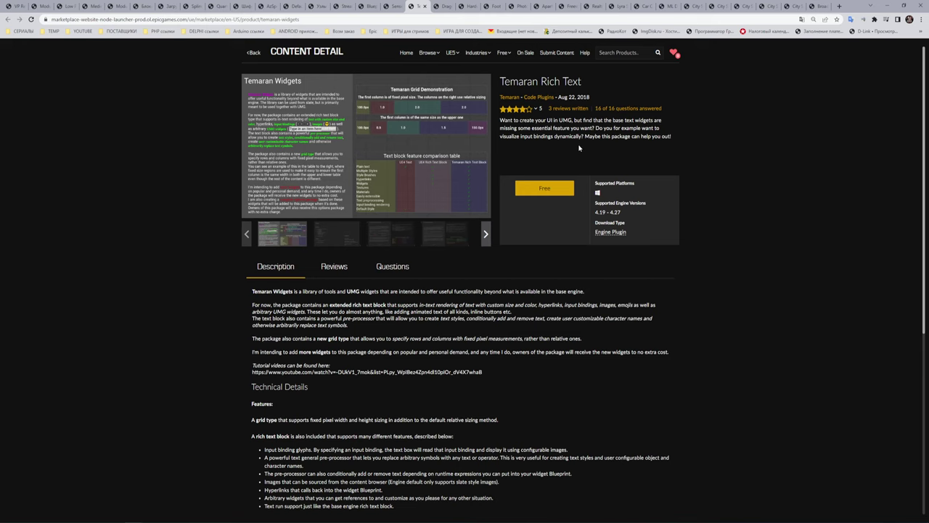
- Translate the Temaran Rich Text page into Russian and show the second and third gallery images
right_click(569, 150)
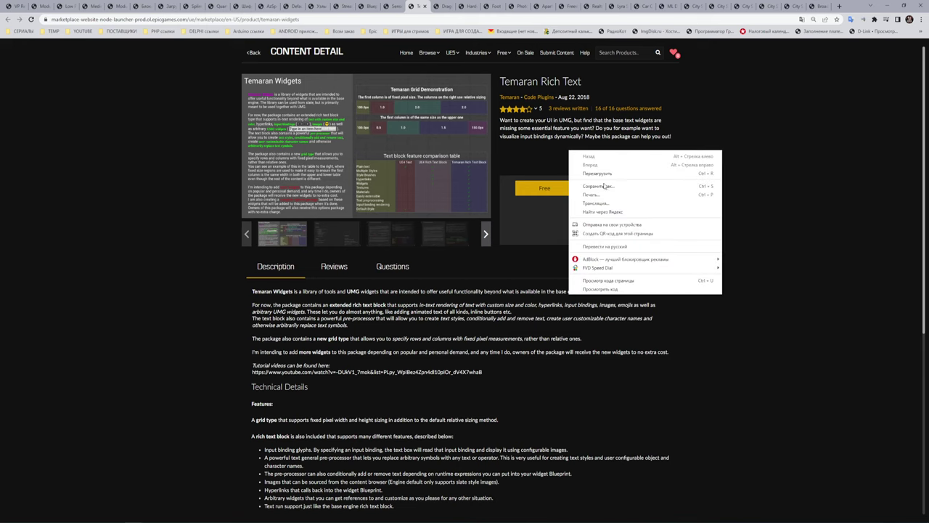
click(594, 250)
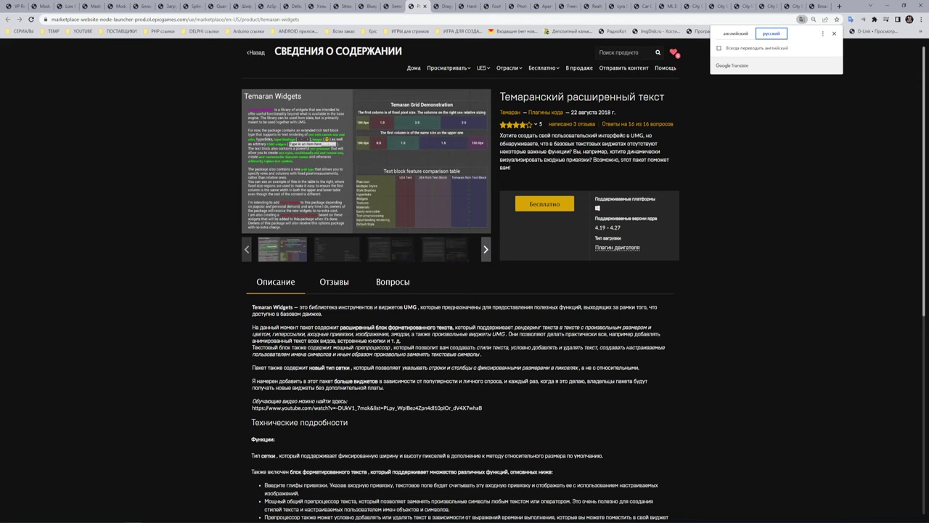
scroll(425, 305, down, 1)
scroll(436, 218, up, 1)
click(316, 249)
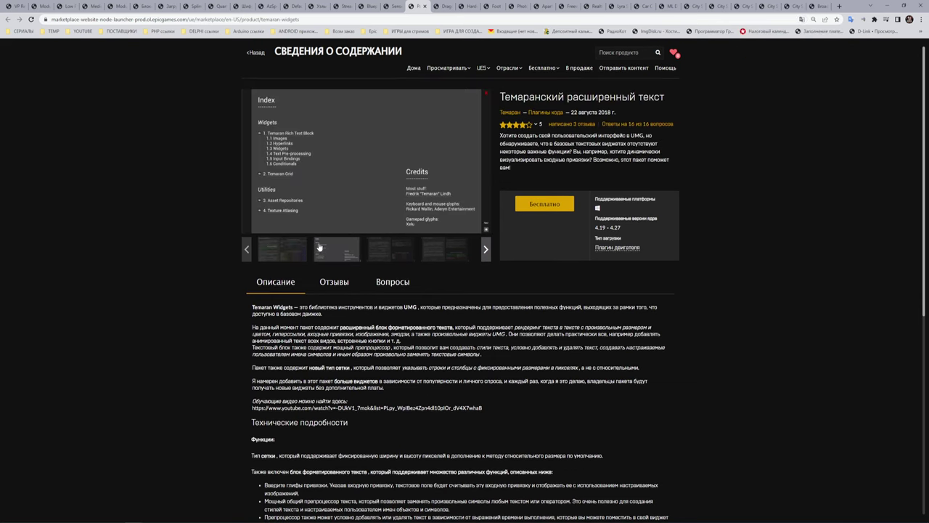
click(386, 252)
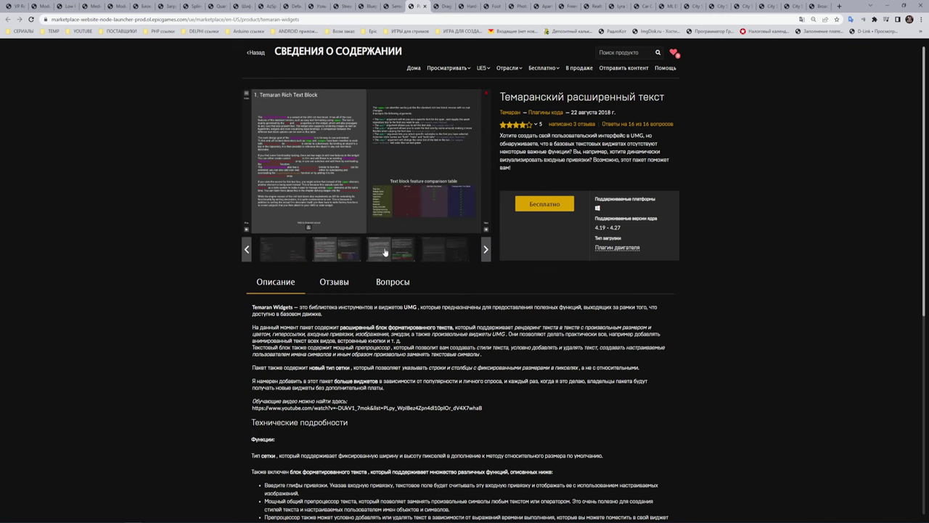
- Page through the documentation full-screen: Image decorators, Hyperlinks, Widgets, Text Pre-processing
click(363, 158)
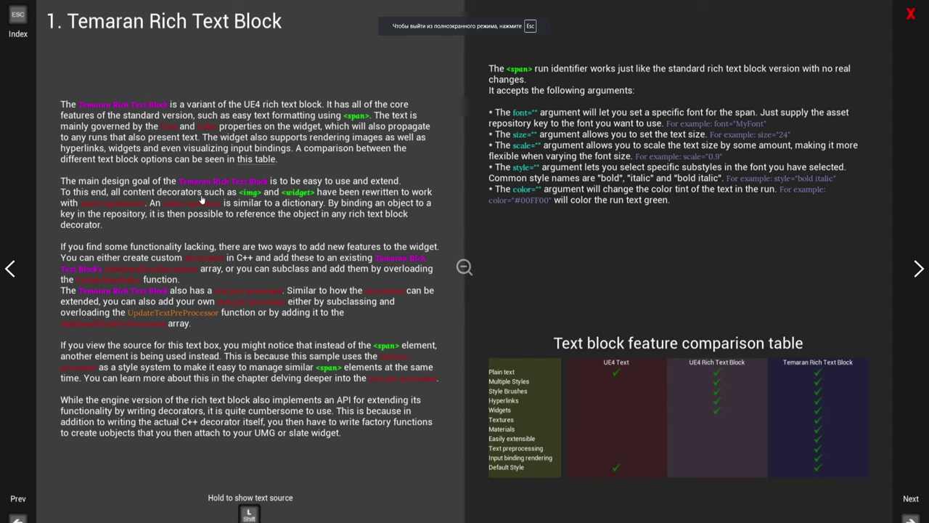
click(918, 268)
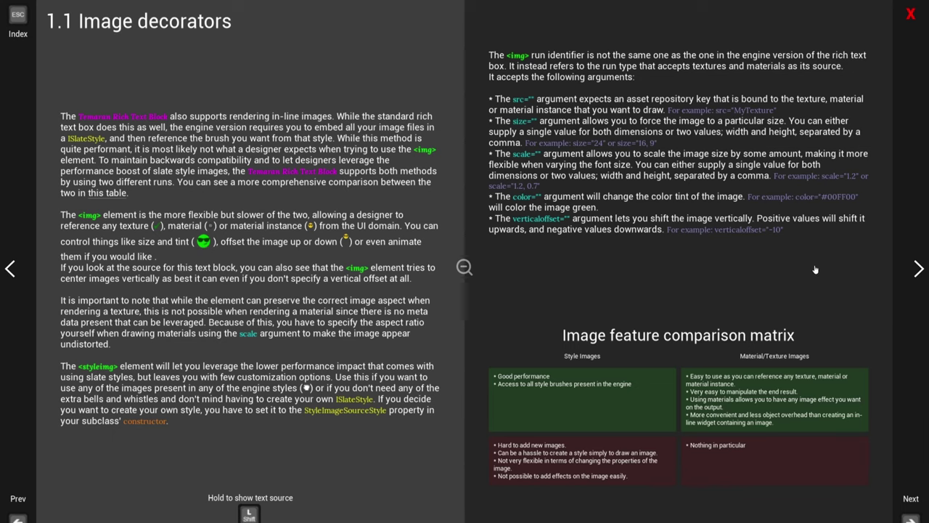
click(918, 268)
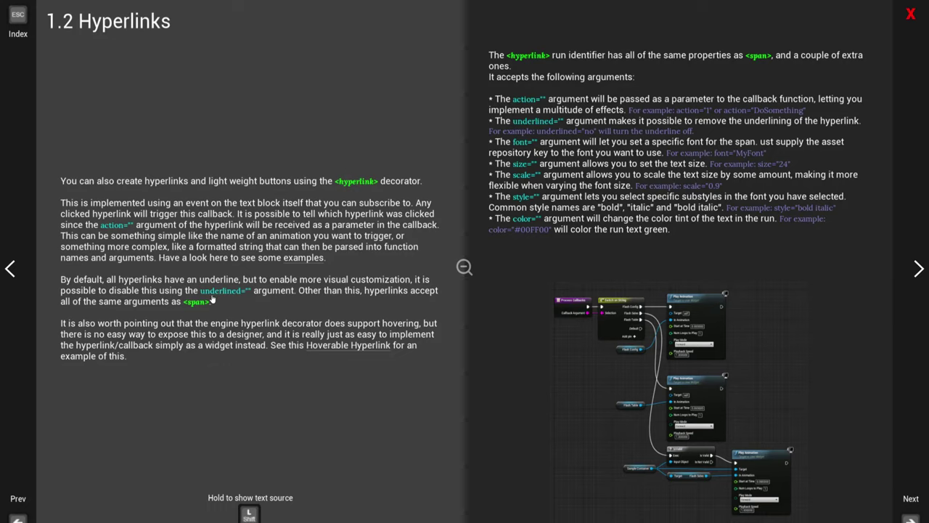
click(918, 269)
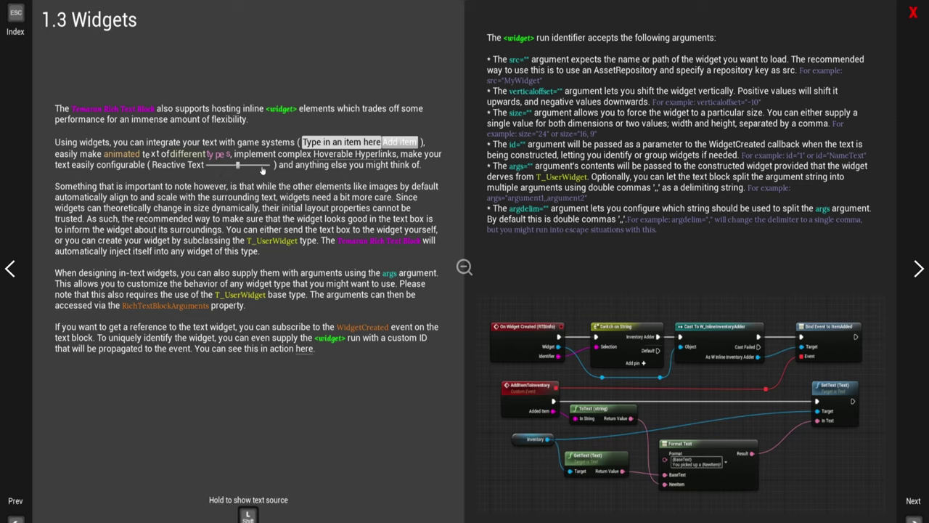
click(917, 268)
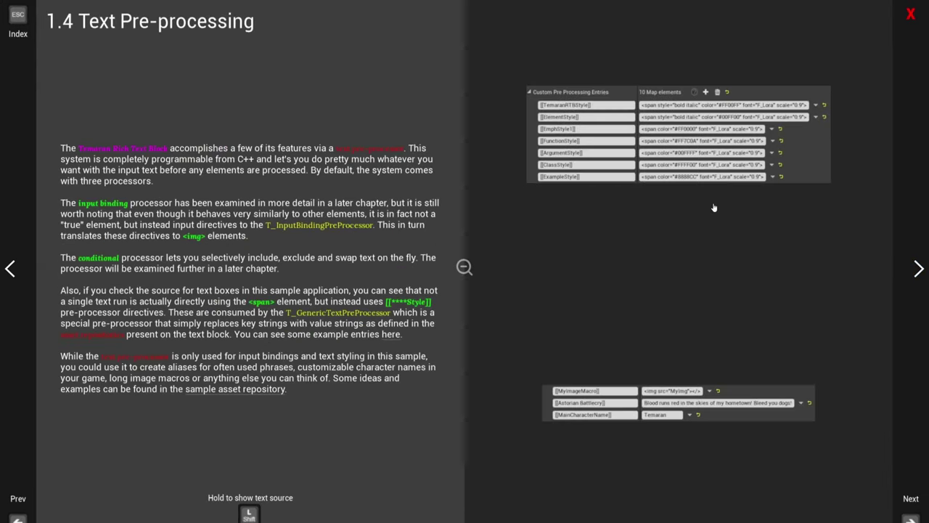
click(911, 15)
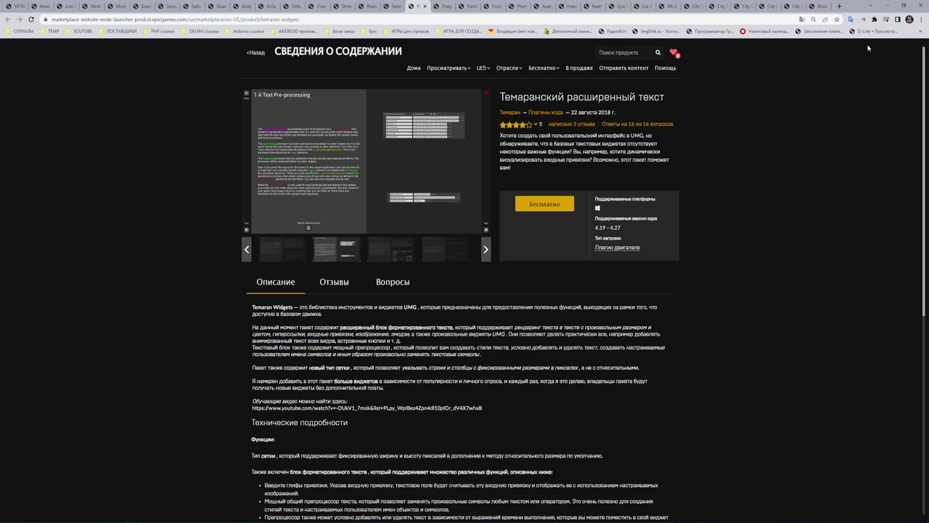
- View the Dragon gallery full-screen (Nightmare, Soul Eater, Terror Bringer, Usurper), then go to Hardware Information
click(445, 6)
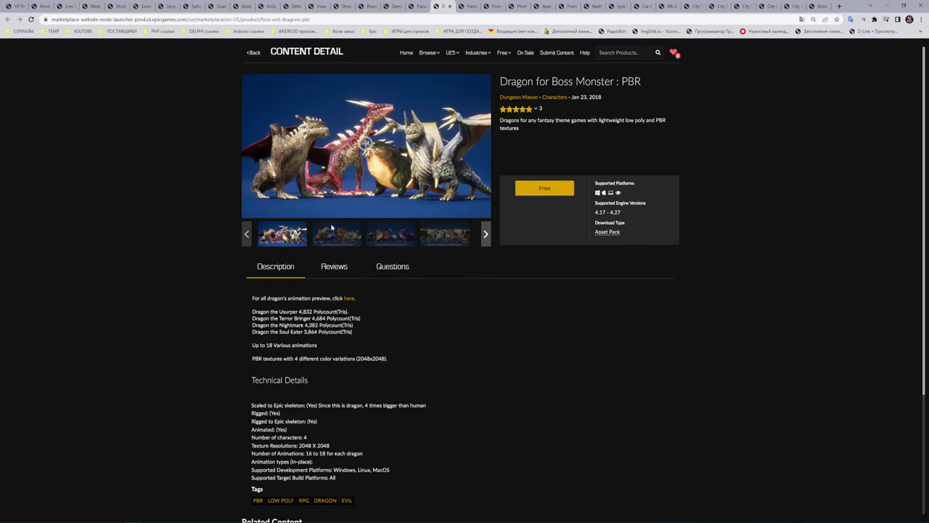
click(450, 189)
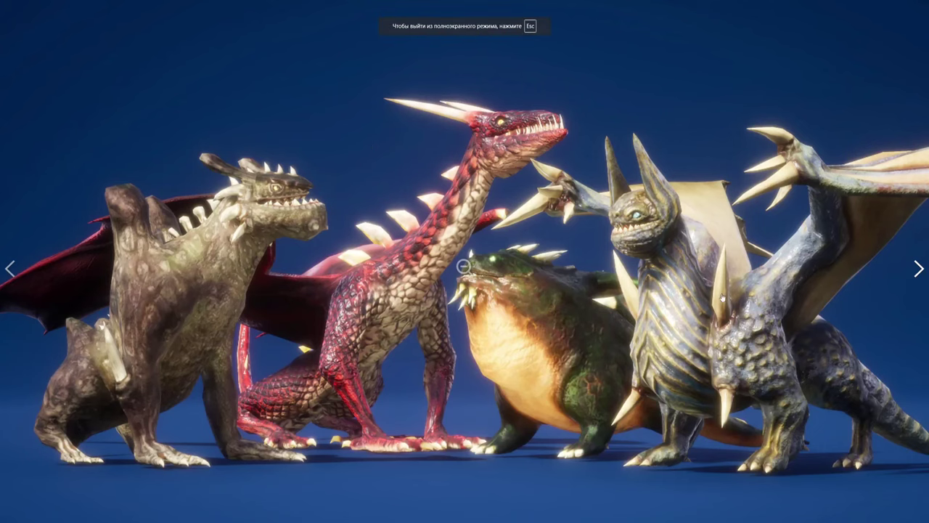
click(917, 268)
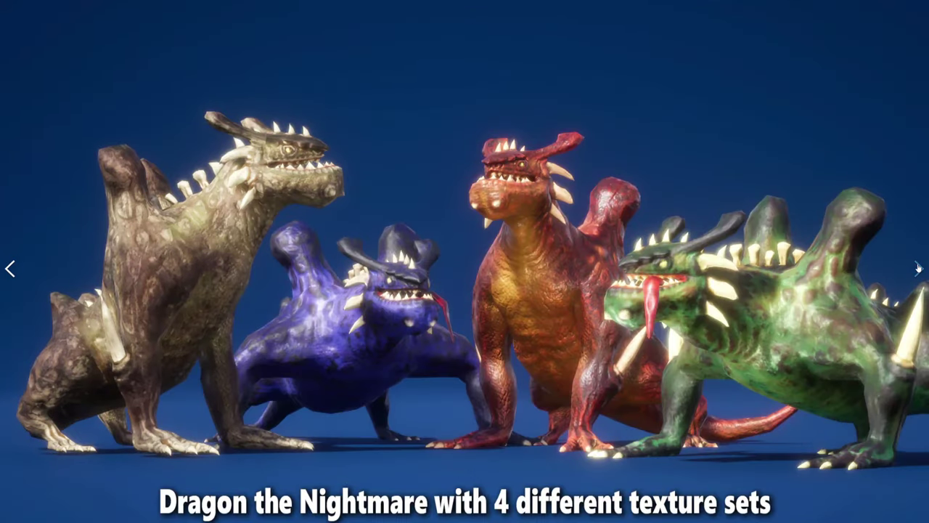
click(918, 267)
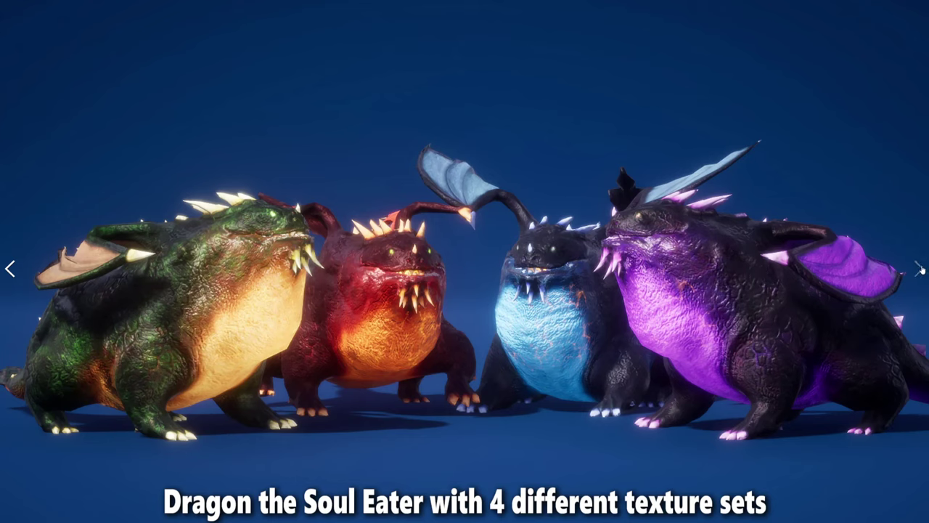
click(919, 269)
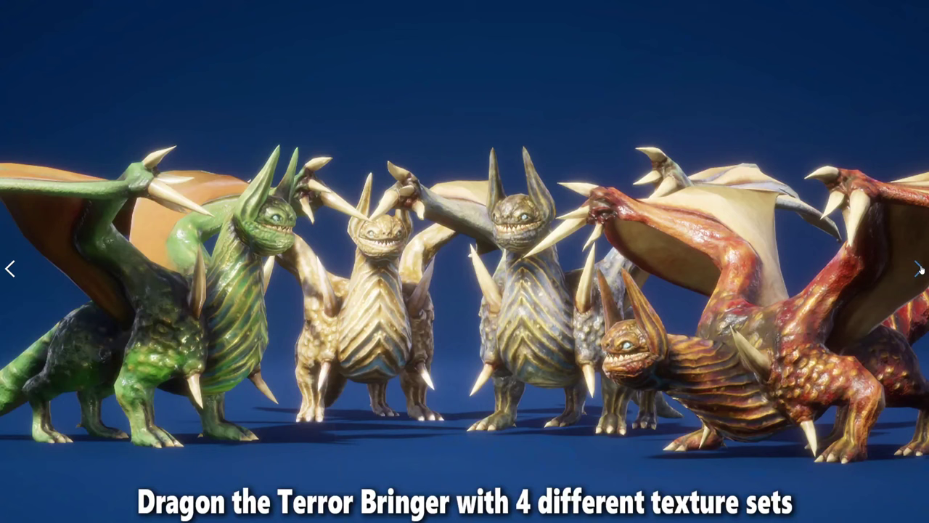
click(919, 269)
key(Escape)
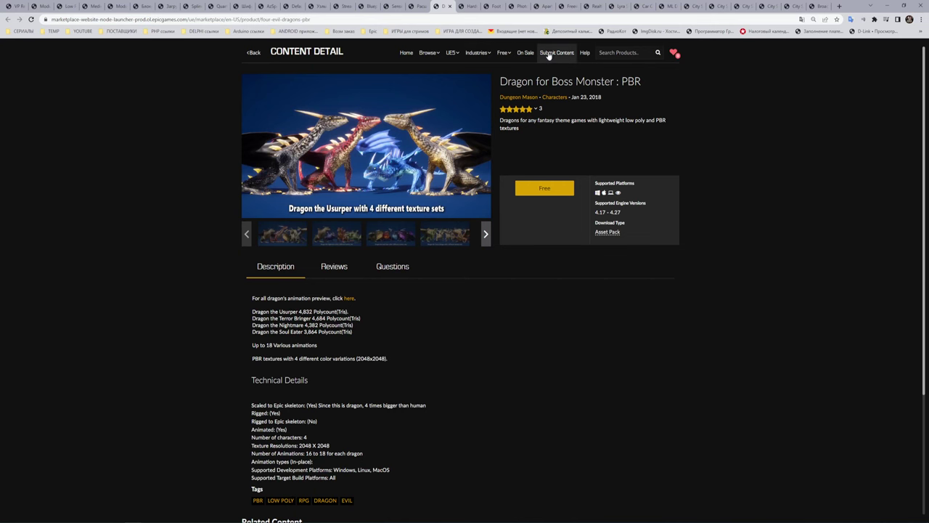
click(471, 6)
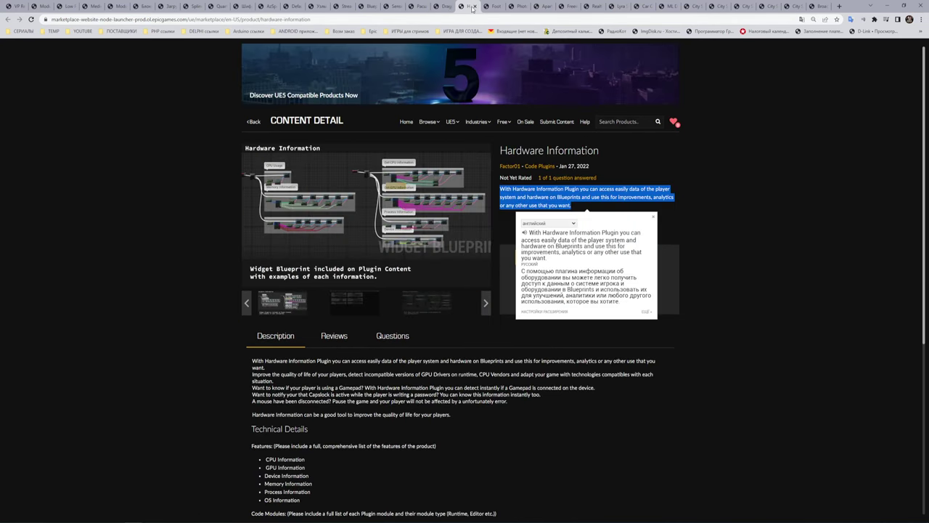
- Translate the Hardware Information page into Russian and view its gallery up to the CPU/GPU/memory readout
click(717, 240)
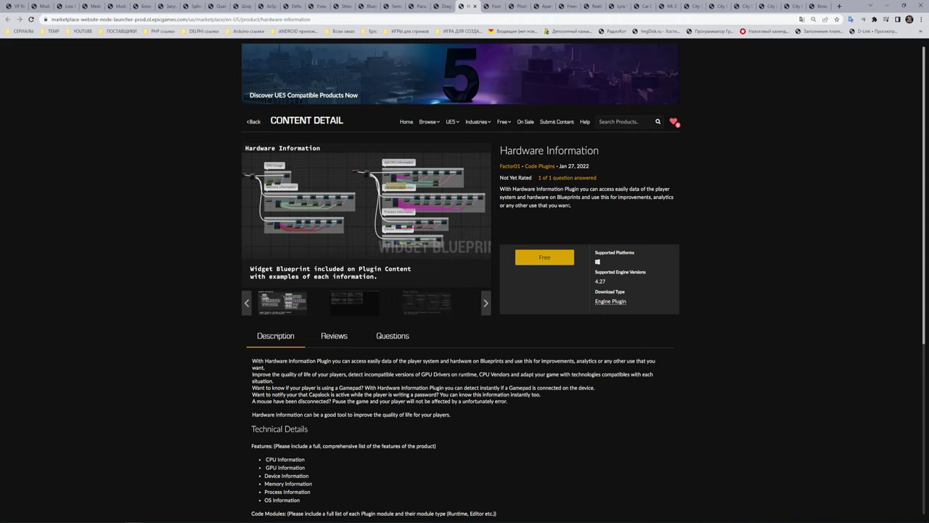
right_click(590, 215)
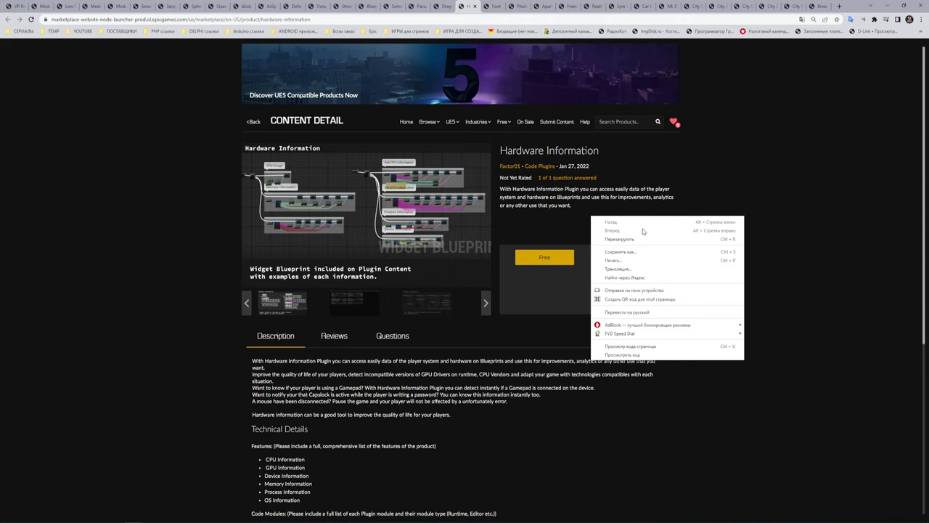
click(627, 312)
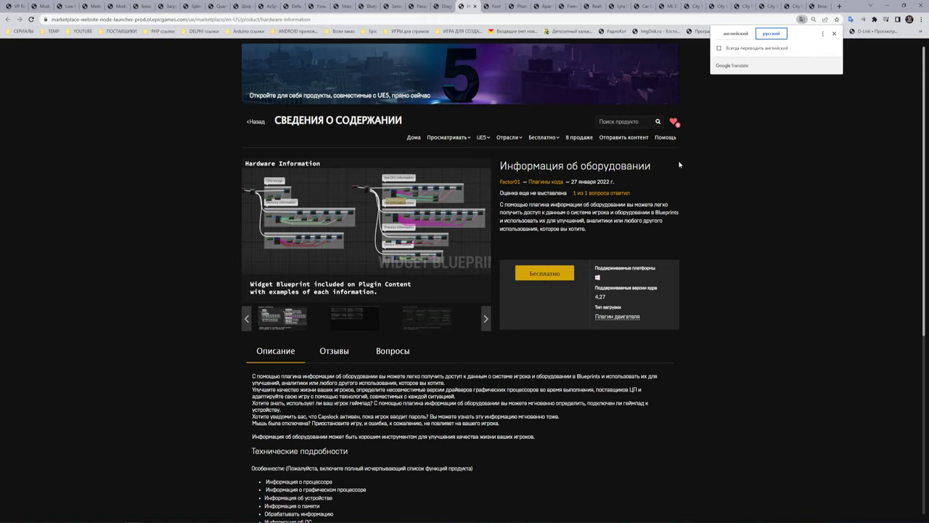
drag(696, 165, 494, 166)
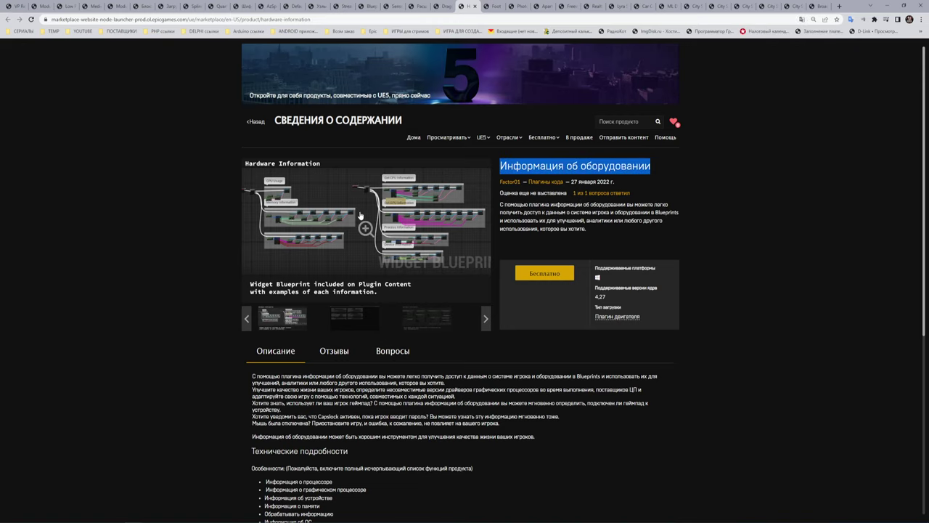
click(367, 232)
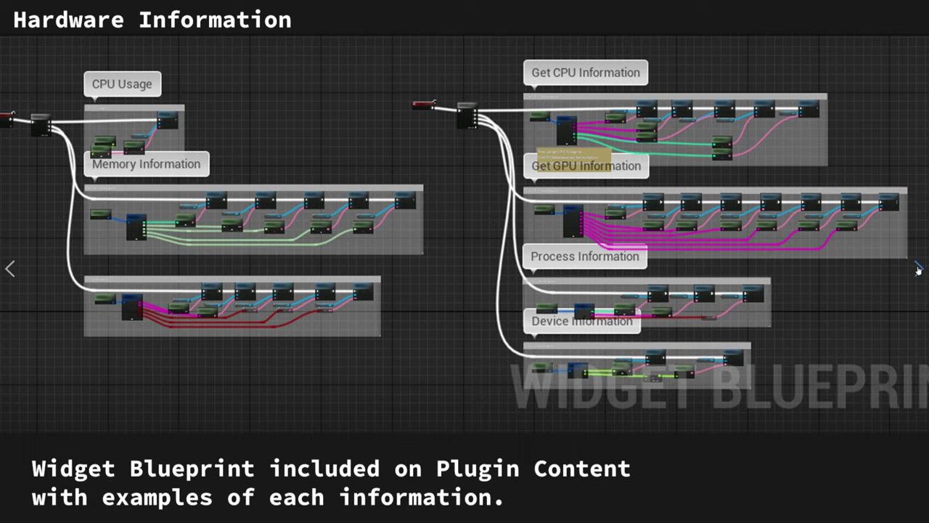
click(917, 269)
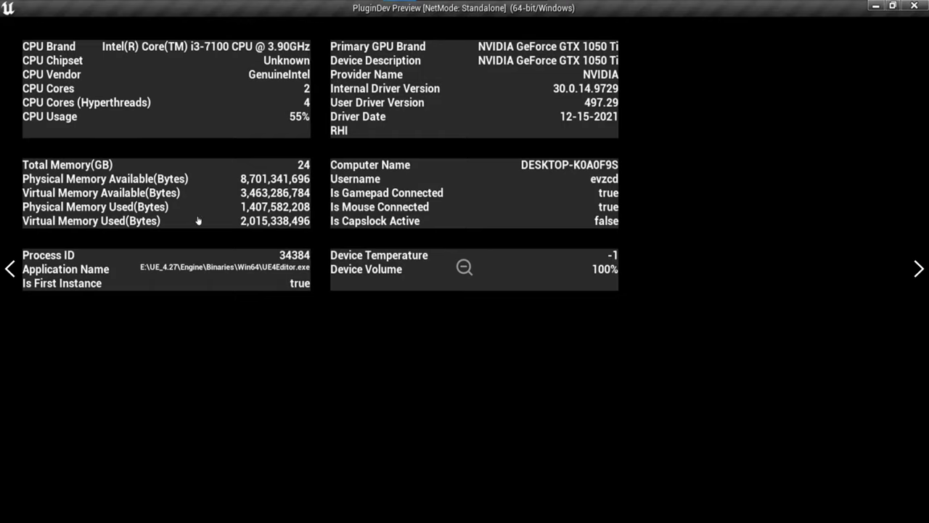
- Finish the Hardware Information gallery, exit fullscreen, and switch to the Foot IK product page
click(919, 270)
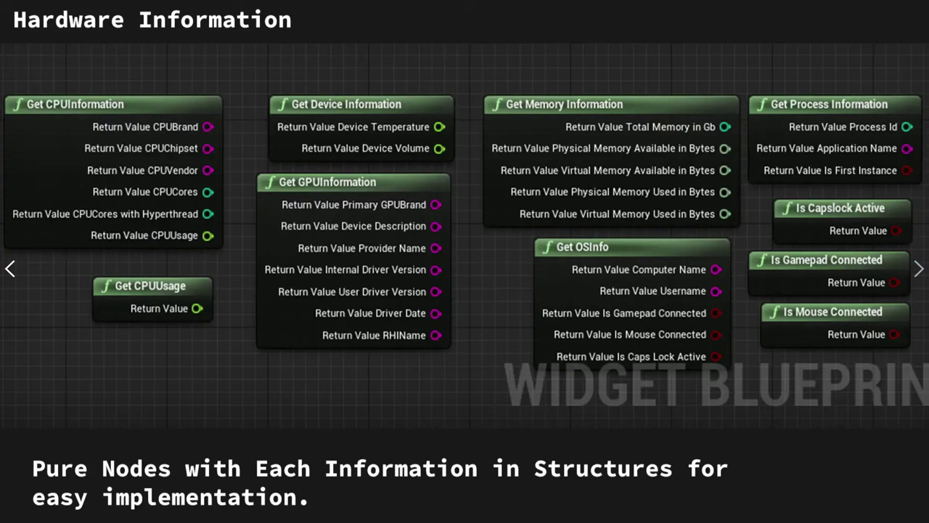
key(Escape)
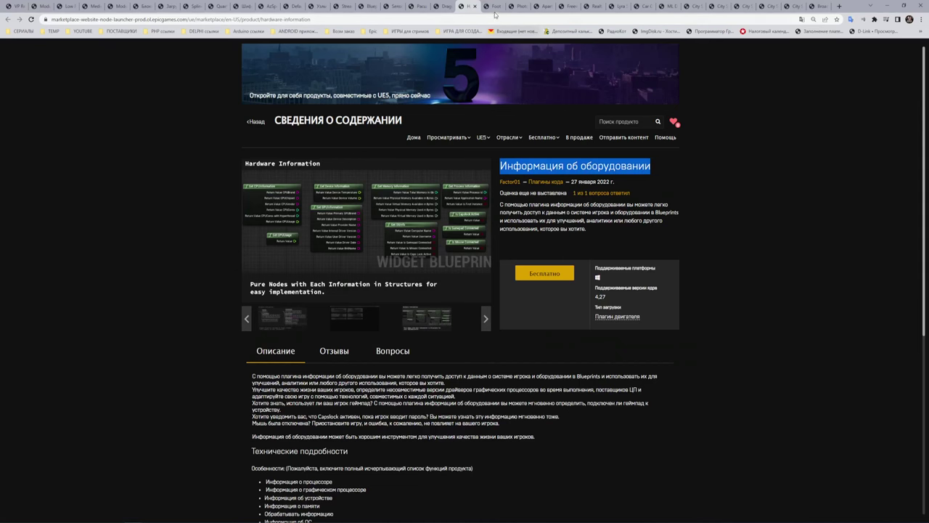
click(495, 9)
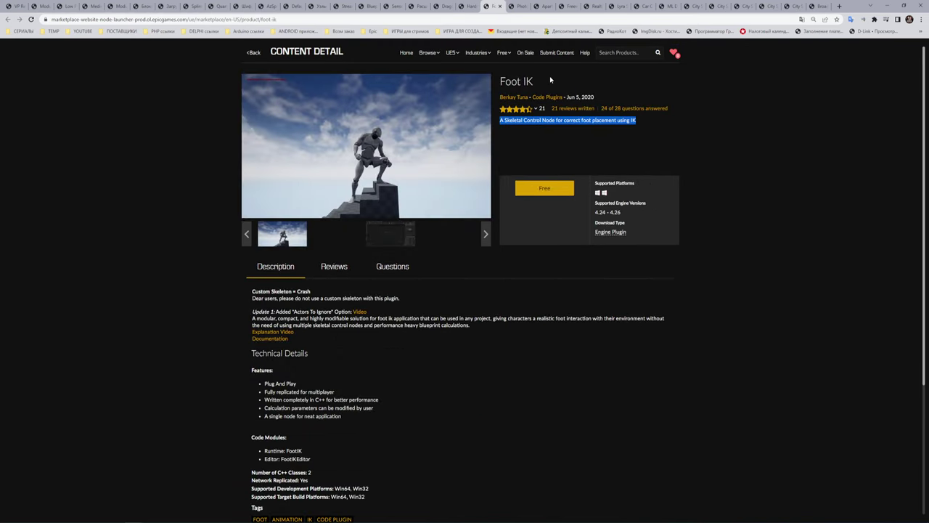
drag(550, 80, 493, 83)
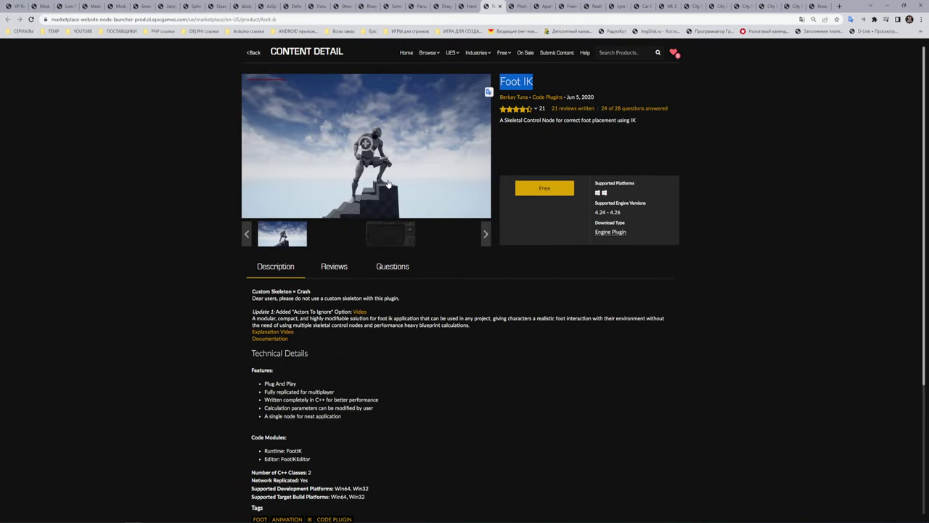
click(366, 149)
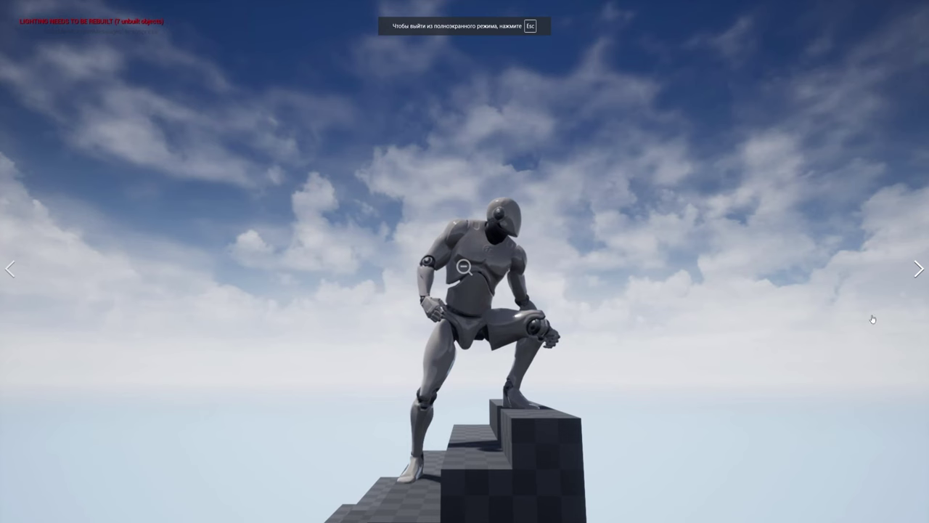
click(918, 268)
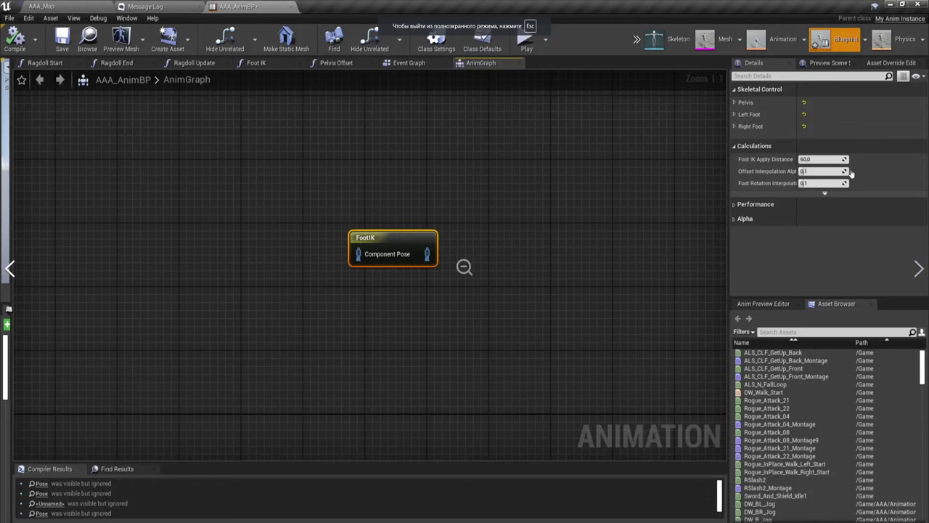
key(Escape)
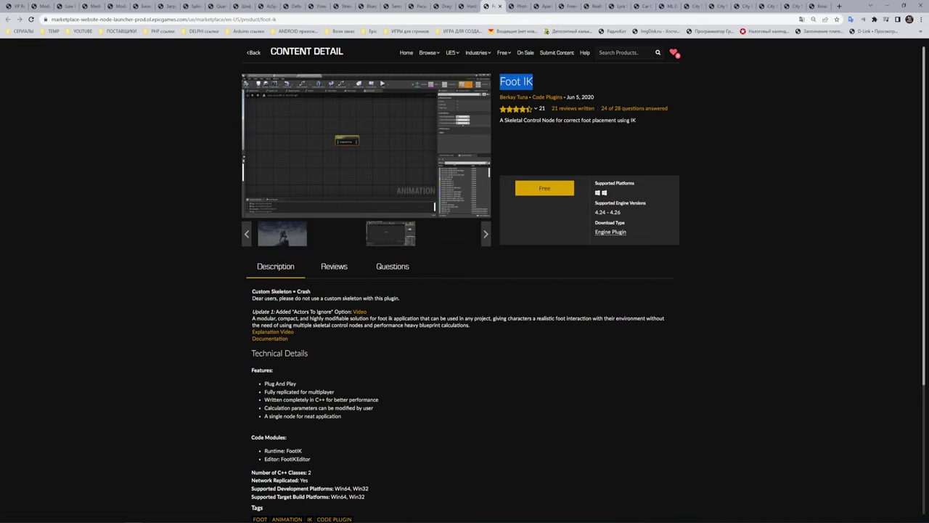
drag(639, 122, 499, 121)
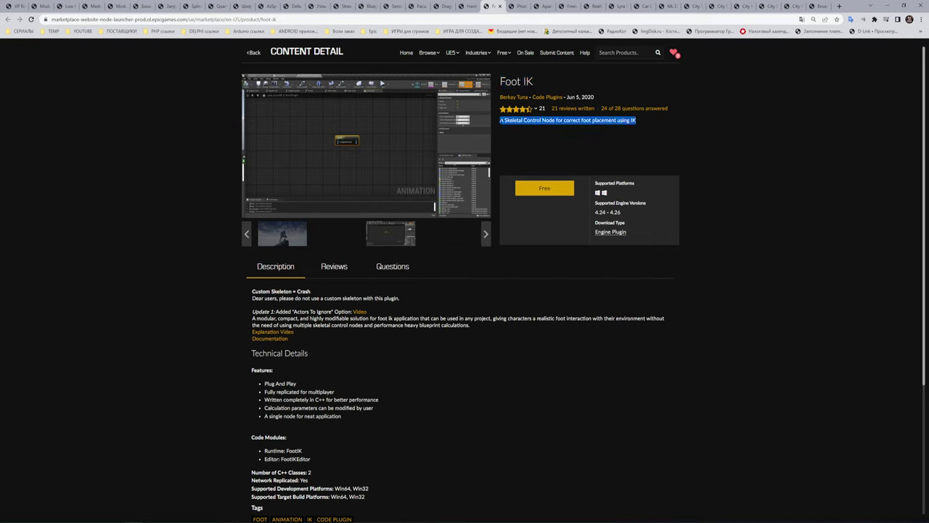
click(589, 131)
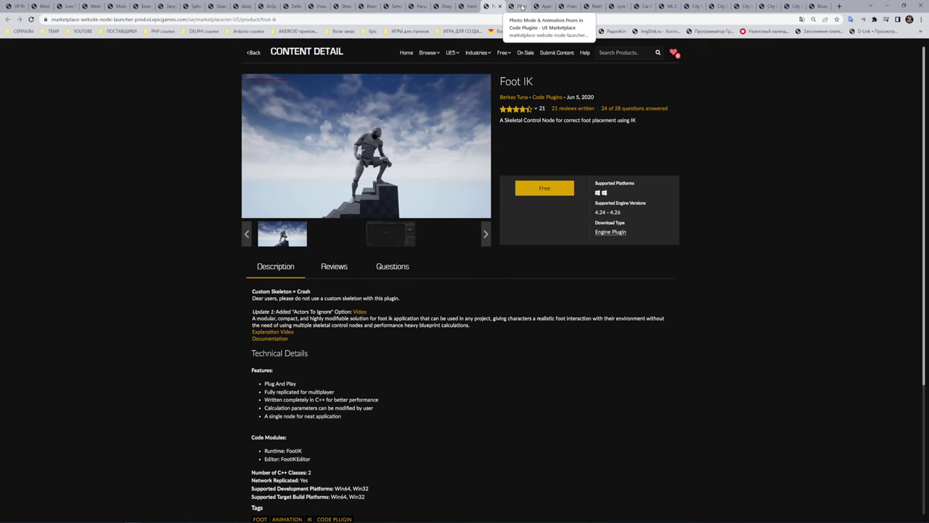
- Translate the Photo Mode & Animation Poses page into Russian
click(518, 9)
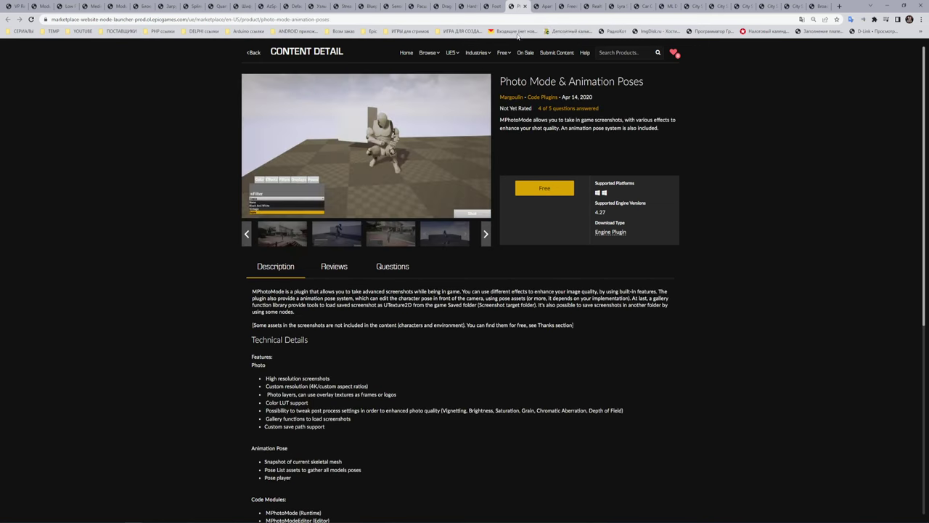
right_click(589, 142)
click(619, 241)
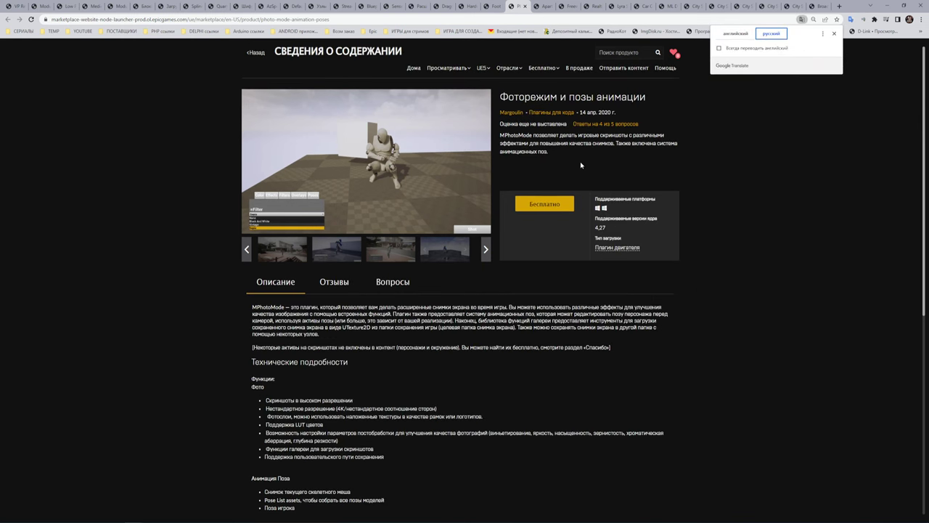
- View the gallery fullscreen from the house screenshot through four more images, then go to Apartment Tech Props
click(282, 256)
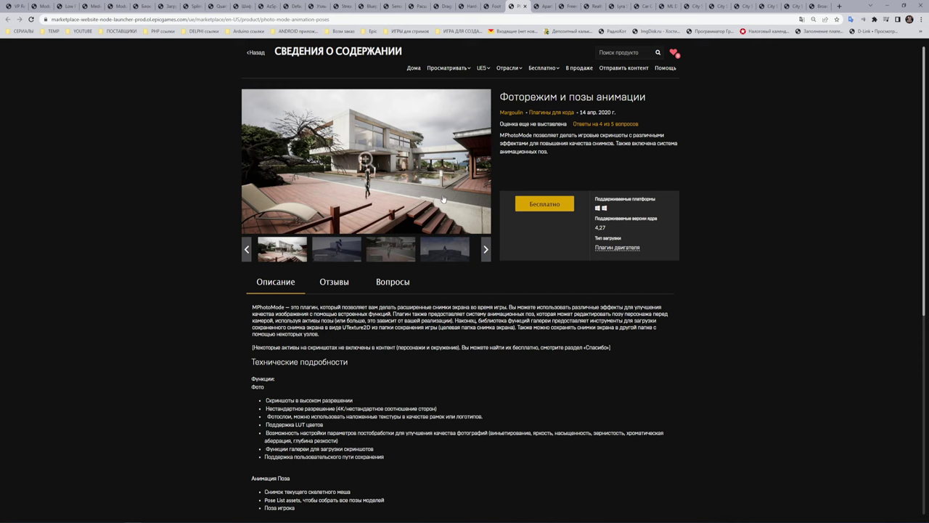
click(368, 163)
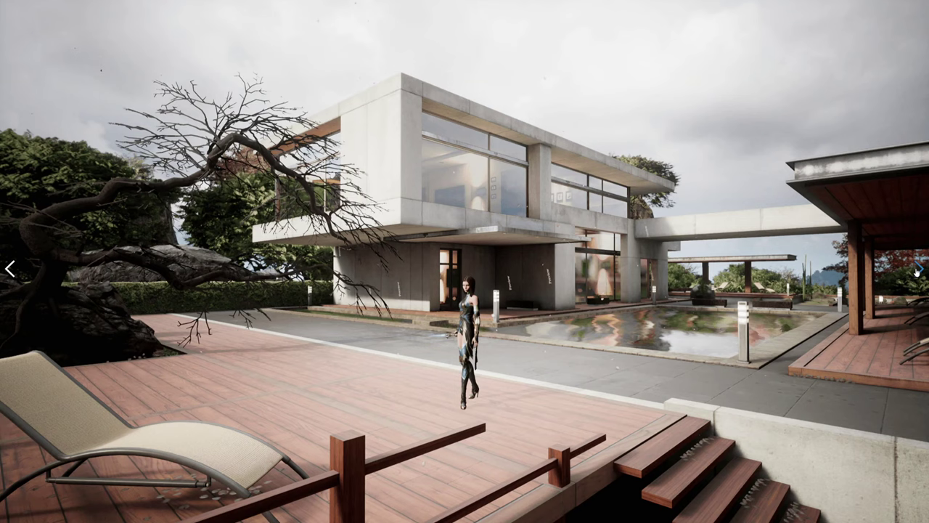
click(919, 269)
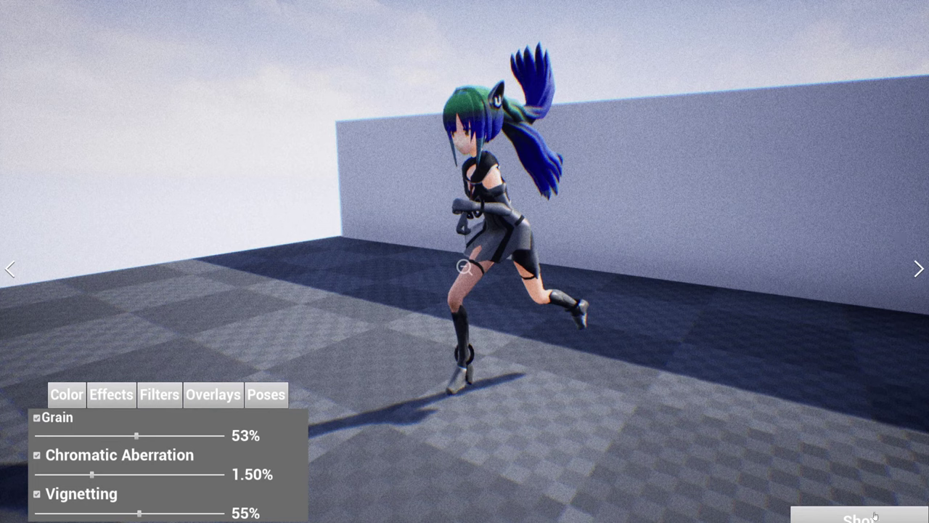
click(919, 268)
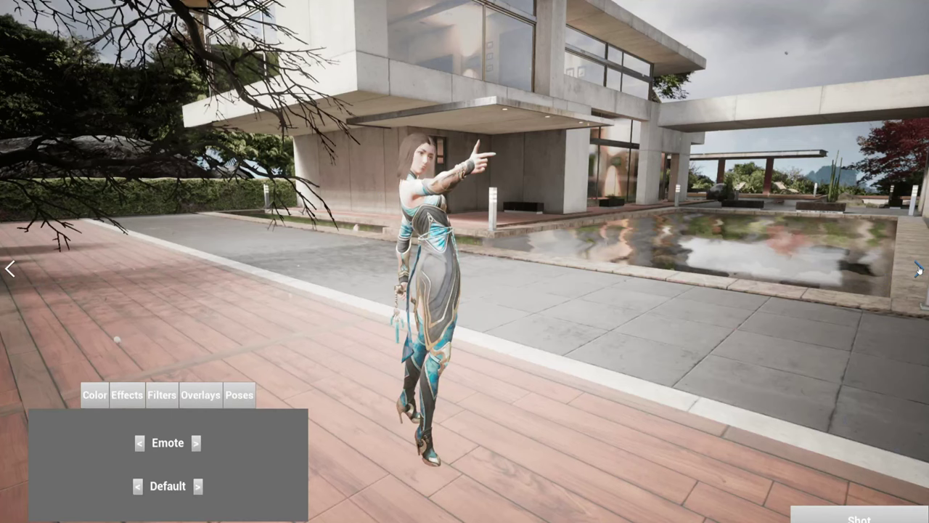
click(919, 269)
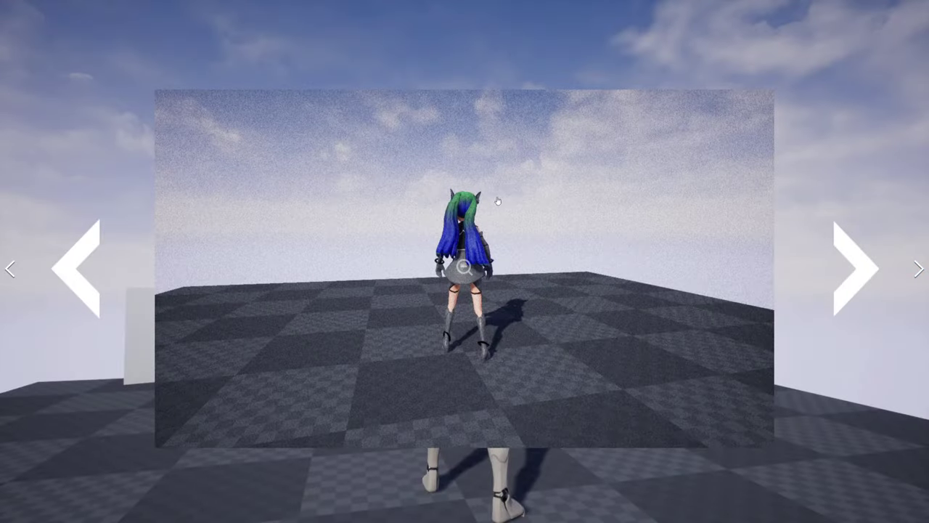
click(918, 269)
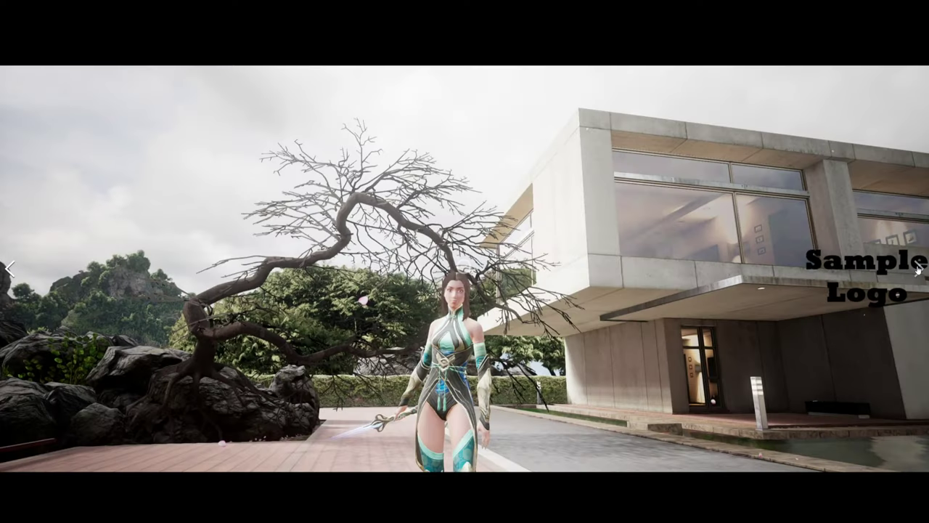
key(Escape)
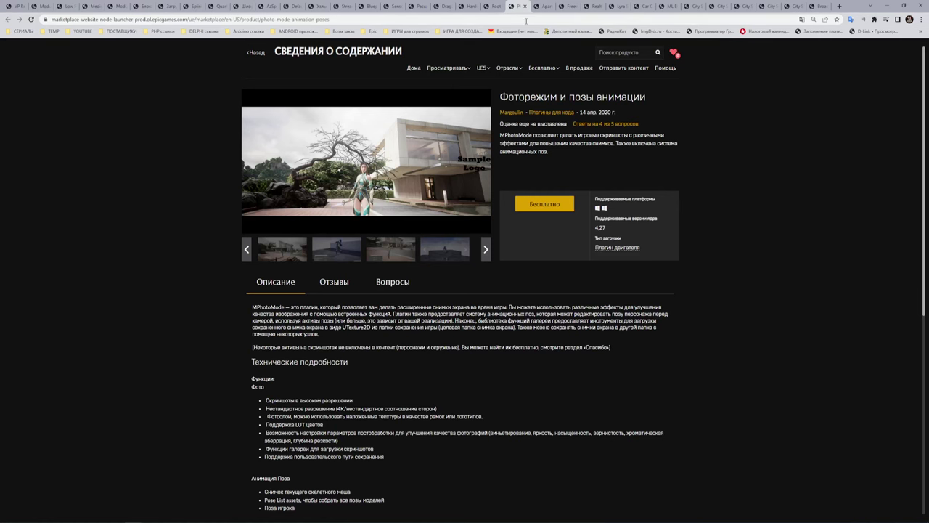
click(545, 7)
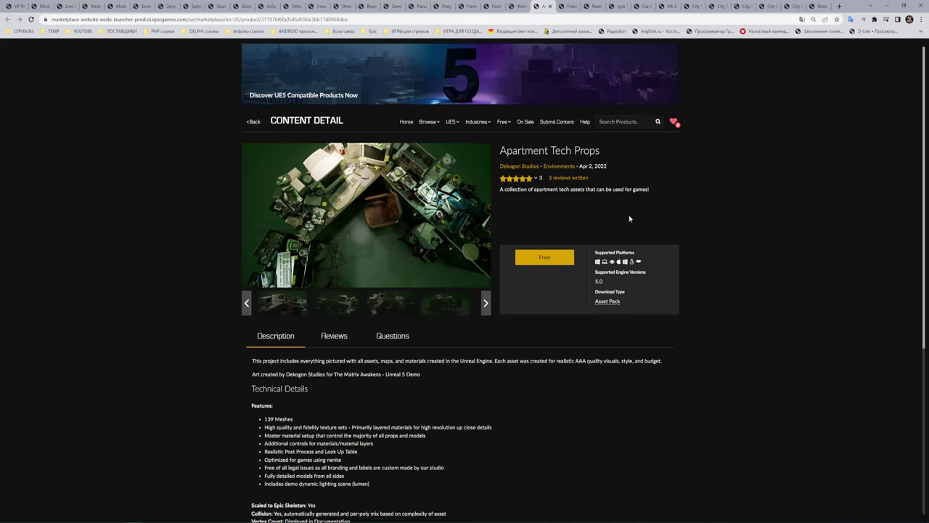
- Translate the Apartment Tech Props page into Russian and open its main preview fullscreen
right_click(630, 219)
click(639, 319)
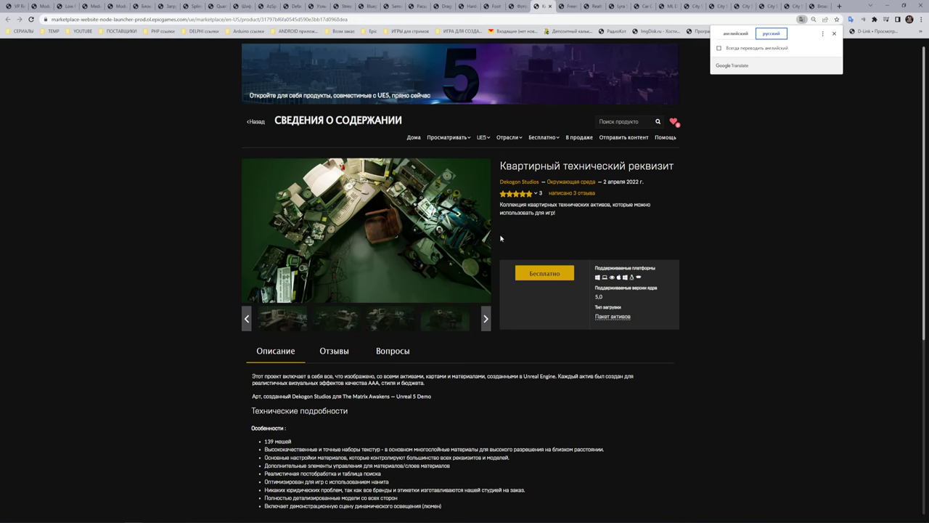
click(377, 229)
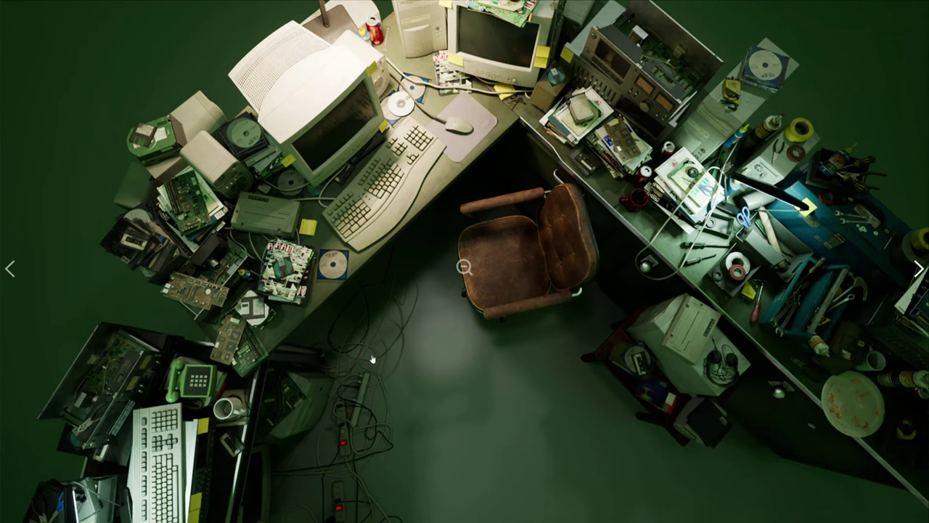
- Step through the desk, room and workstation views, then close the gallery
click(919, 269)
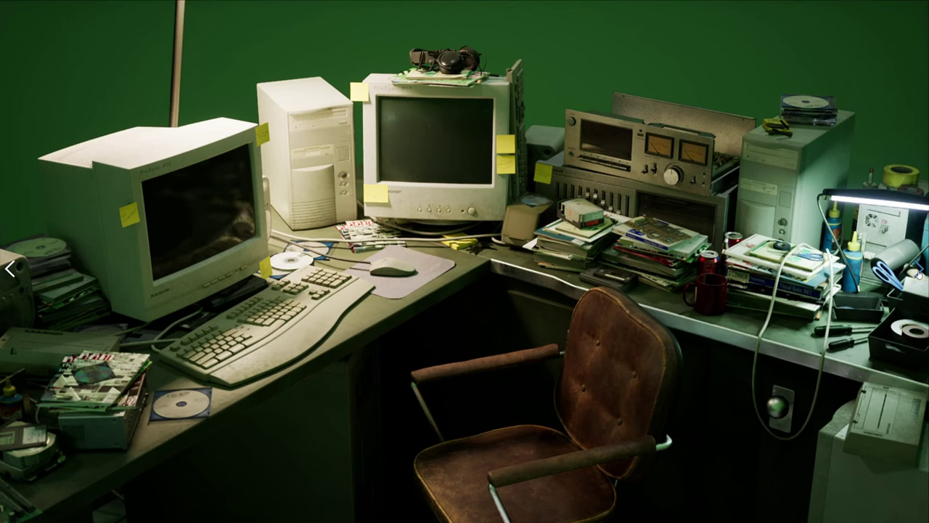
click(918, 270)
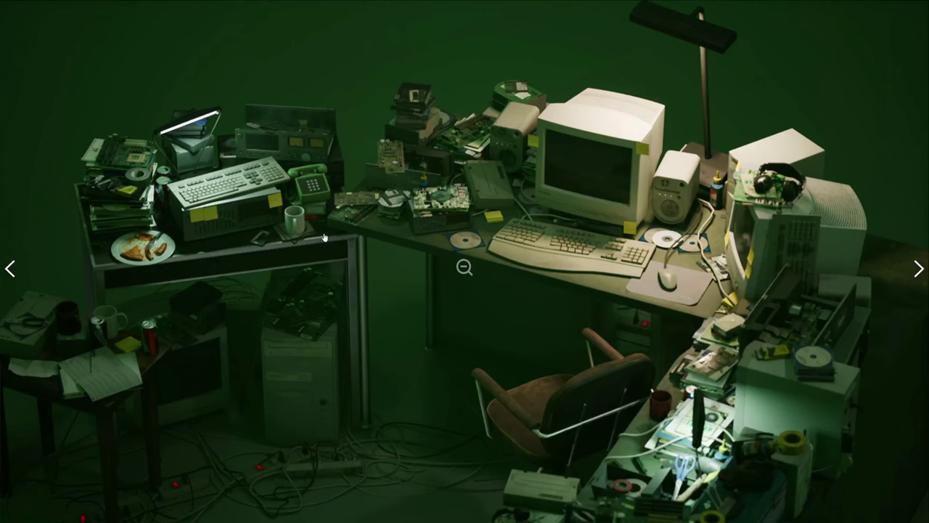
click(917, 270)
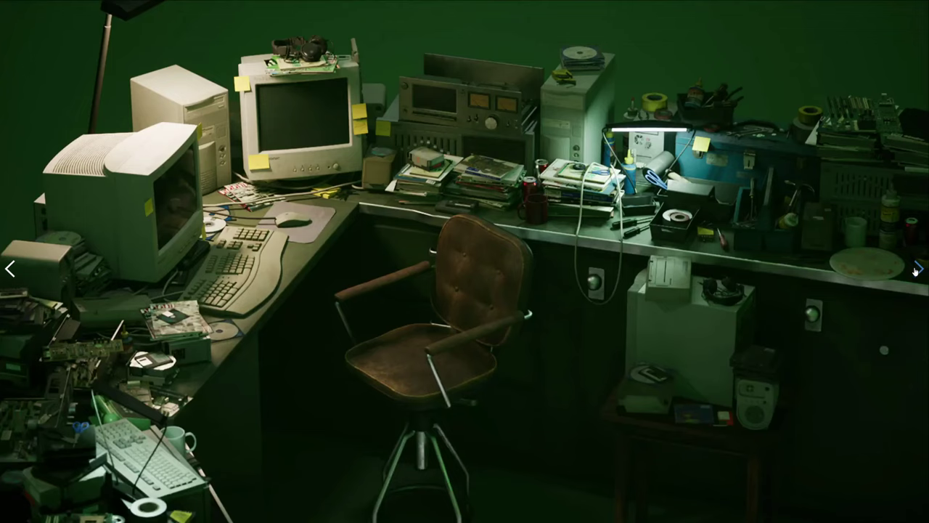
click(916, 270)
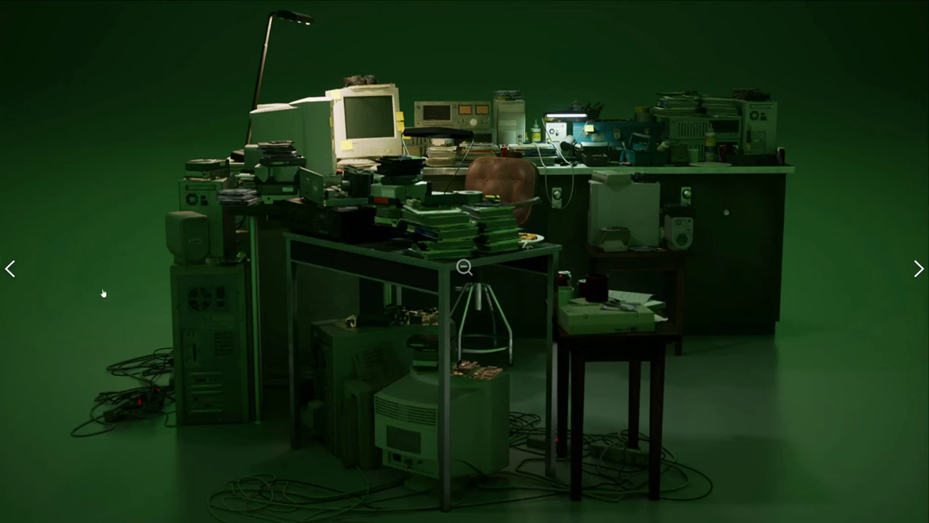
click(917, 268)
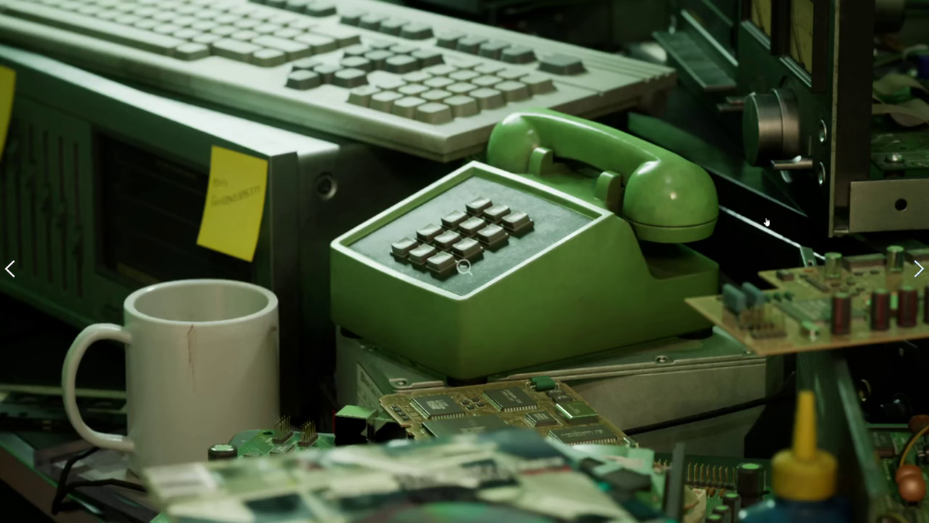
click(917, 268)
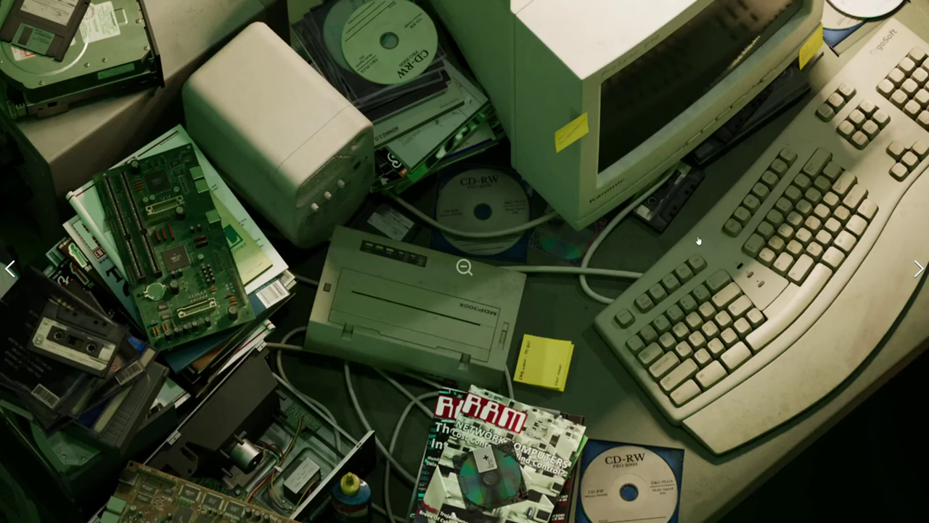
click(908, 24)
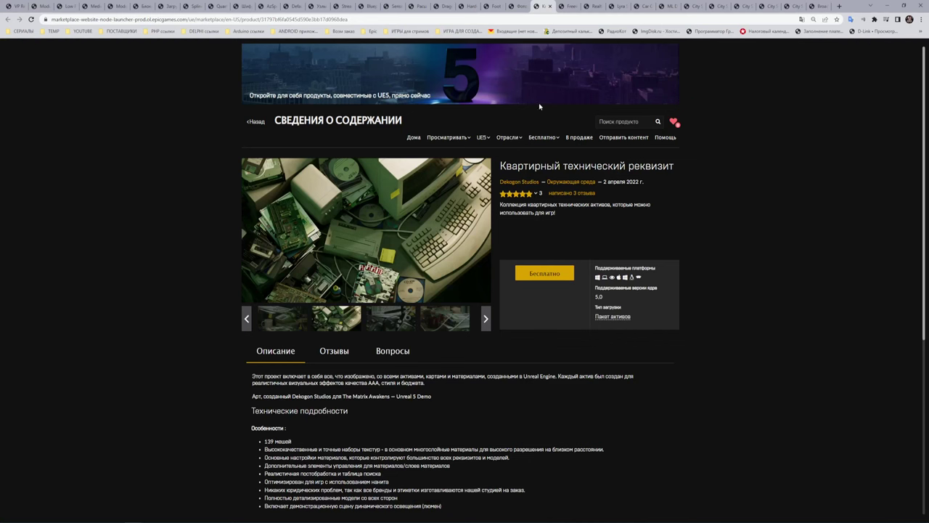
- Translate the Freeway Props product page into Russian
click(570, 7)
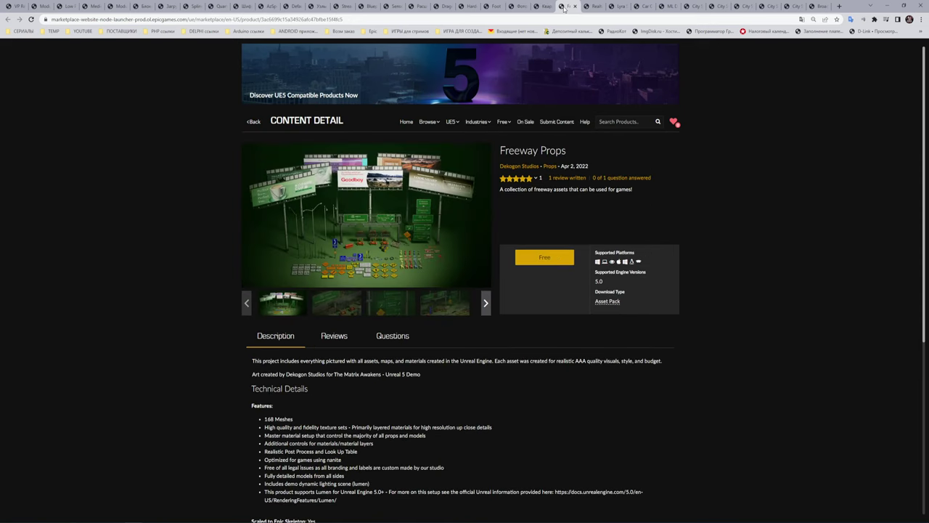
right_click(626, 212)
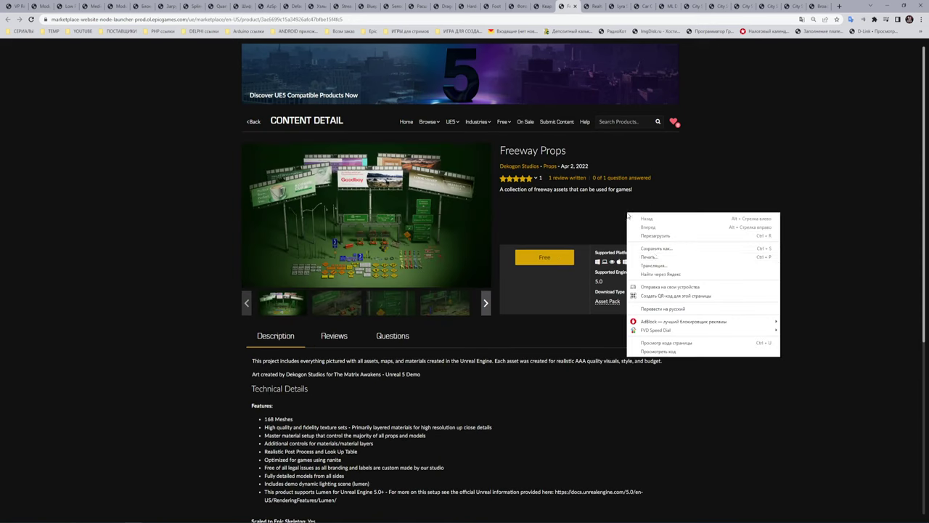
click(656, 311)
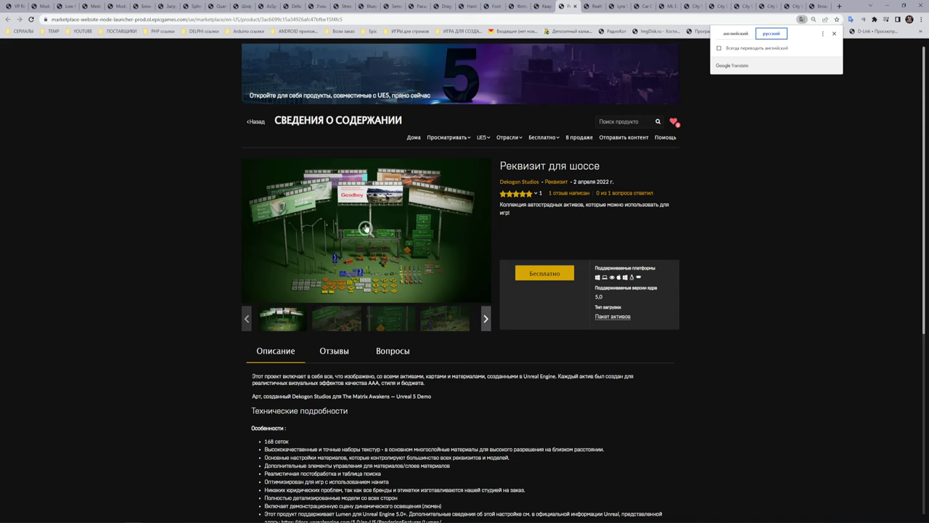
- Browse five Freeway Props images fullscreen, then go to the Bistro Restaurant Scene page
click(370, 231)
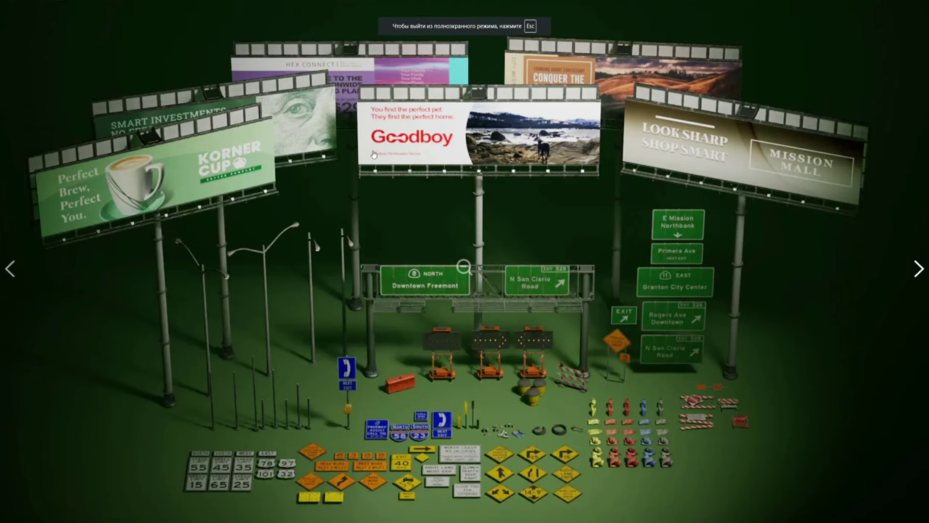
click(919, 270)
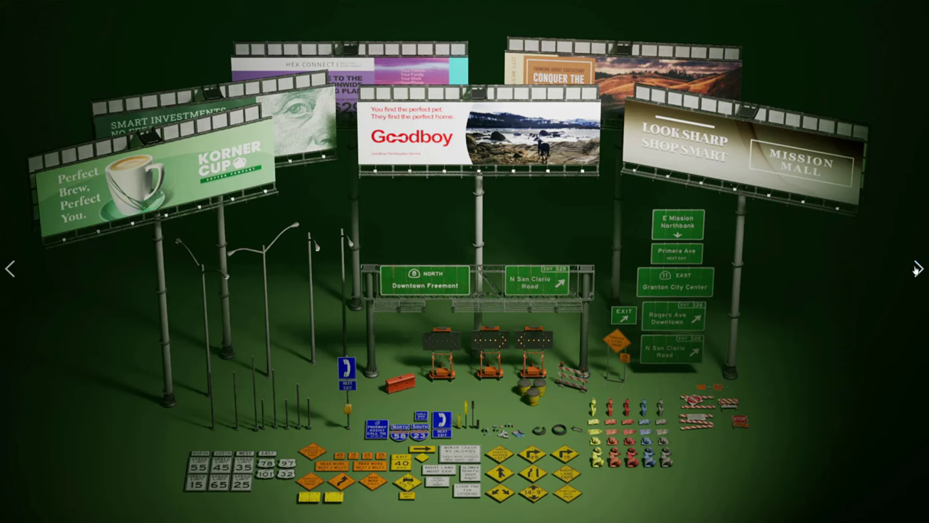
click(919, 269)
click(921, 268)
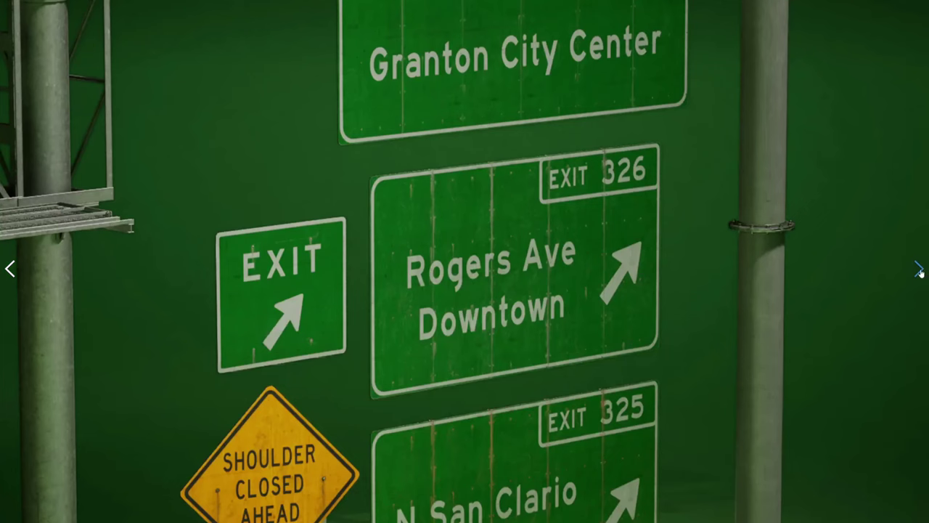
click(918, 269)
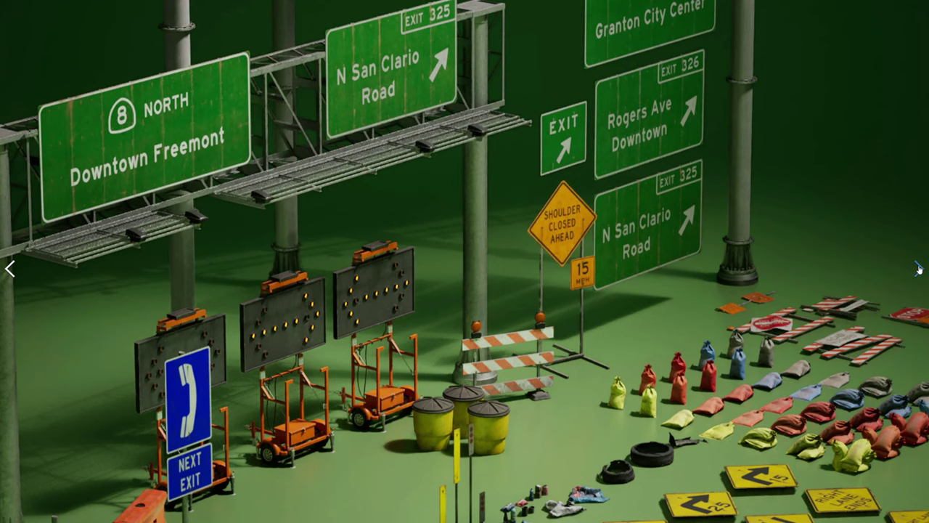
key(Escape)
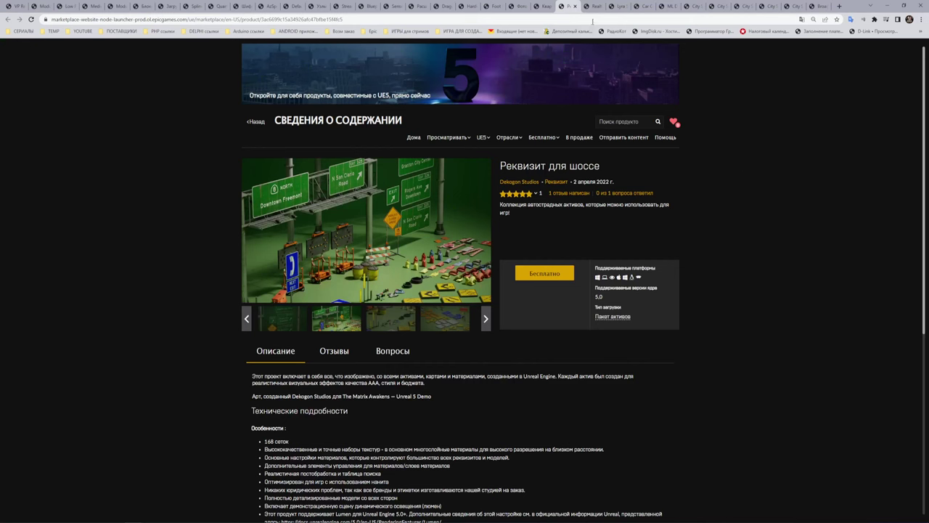
click(593, 6)
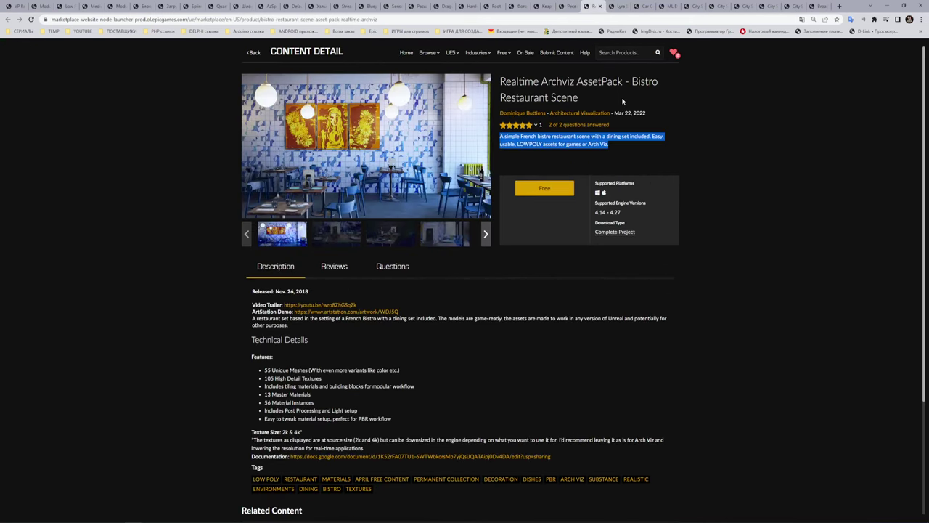
- Clear the text selection and translate the Bistro Restaurant Scene page into Russian
click(622, 101)
right_click(712, 150)
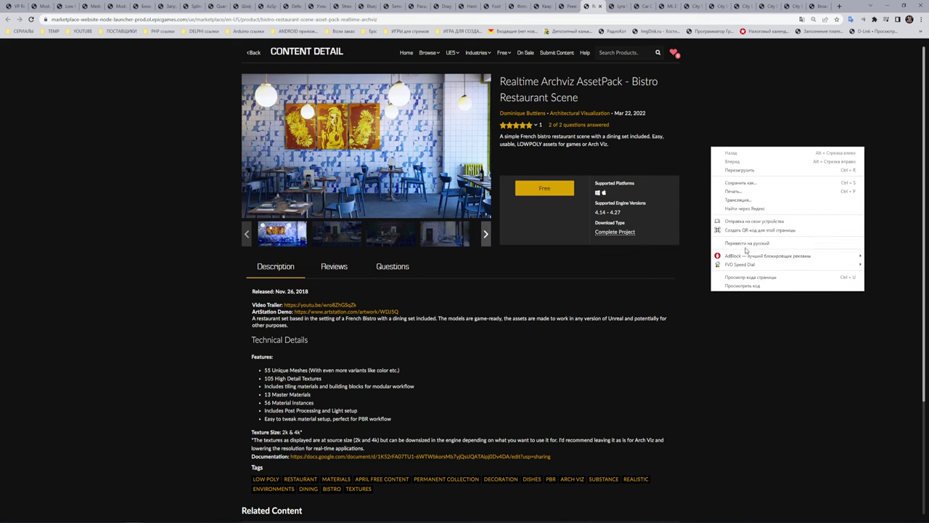
click(747, 248)
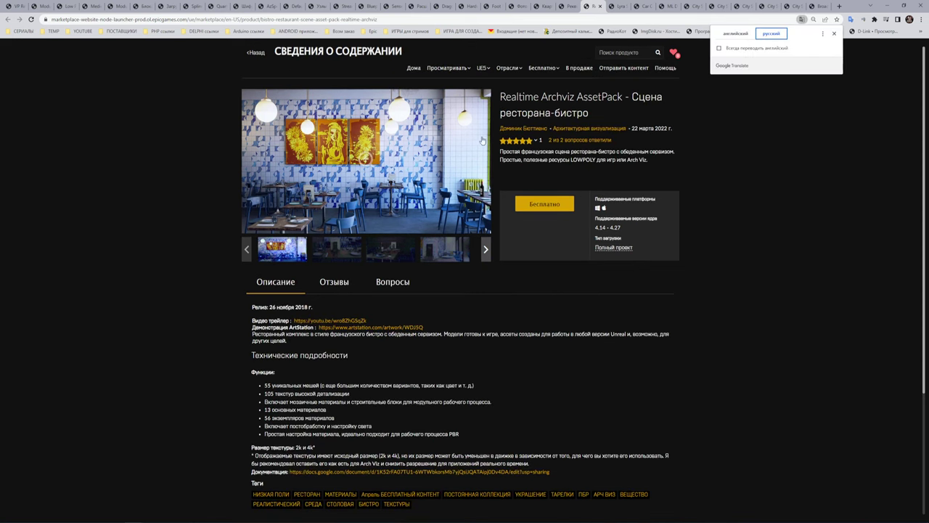
- Page through nine Bistro gallery images fullscreen up to the yellow radiator, then close it
click(363, 151)
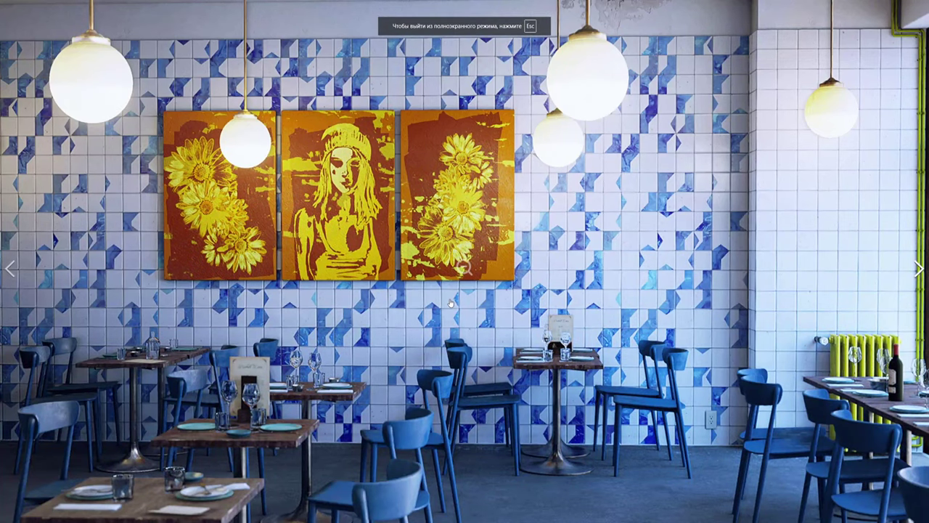
click(919, 268)
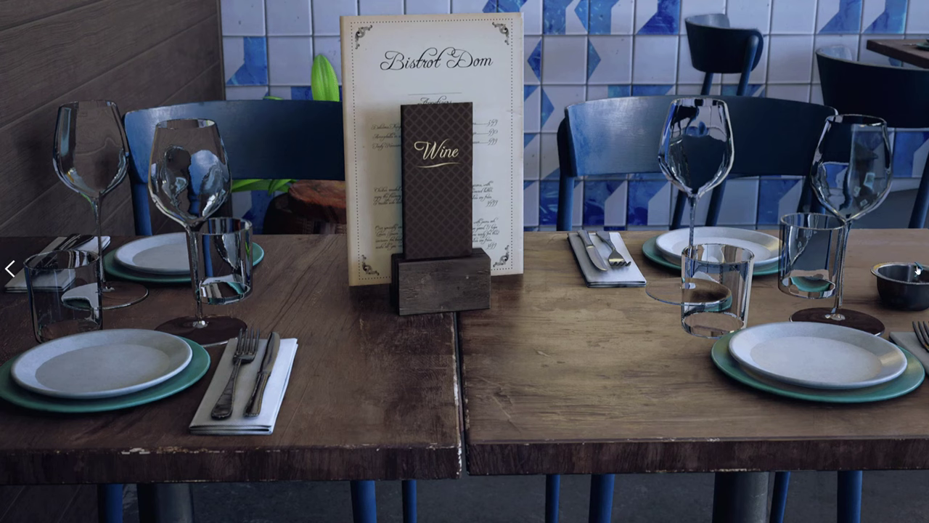
click(917, 270)
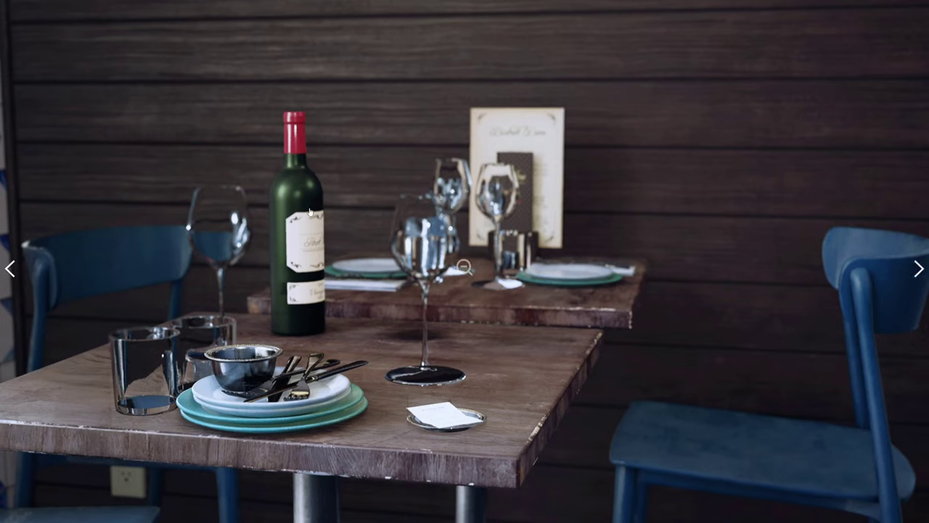
click(918, 270)
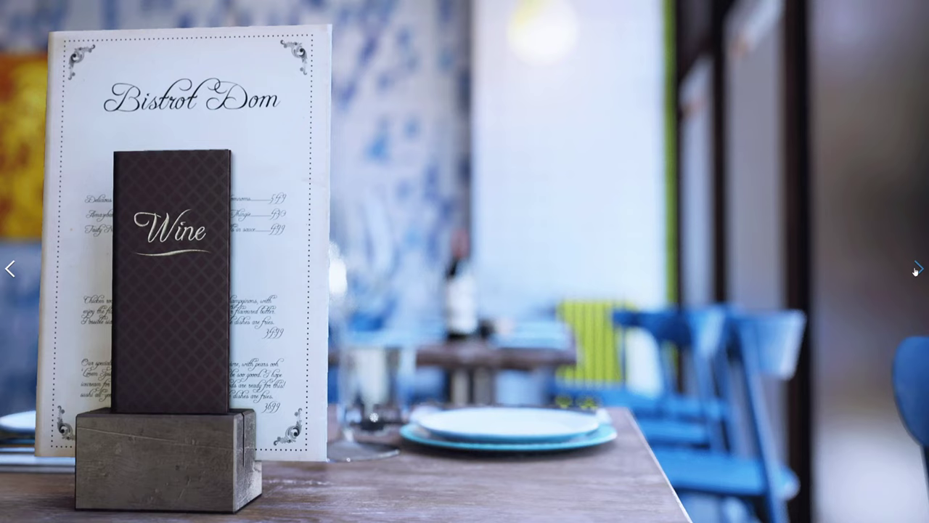
click(917, 270)
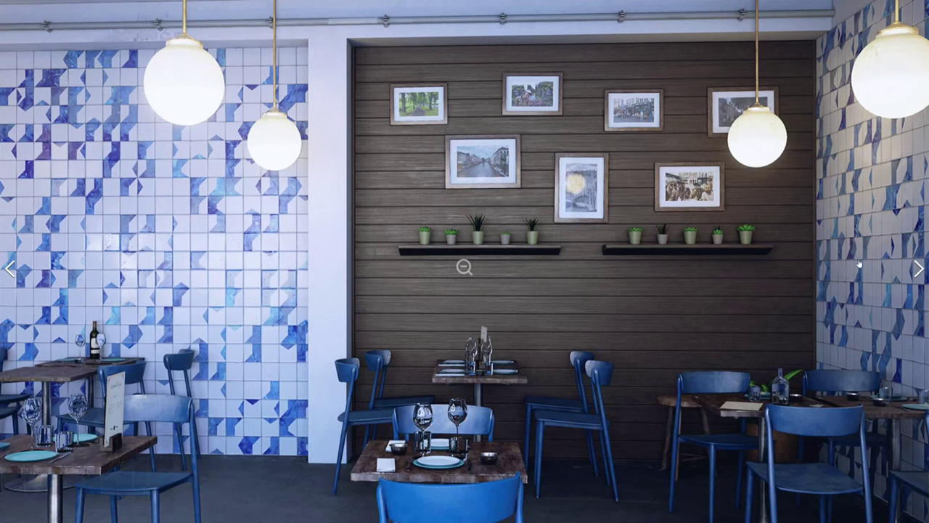
click(918, 268)
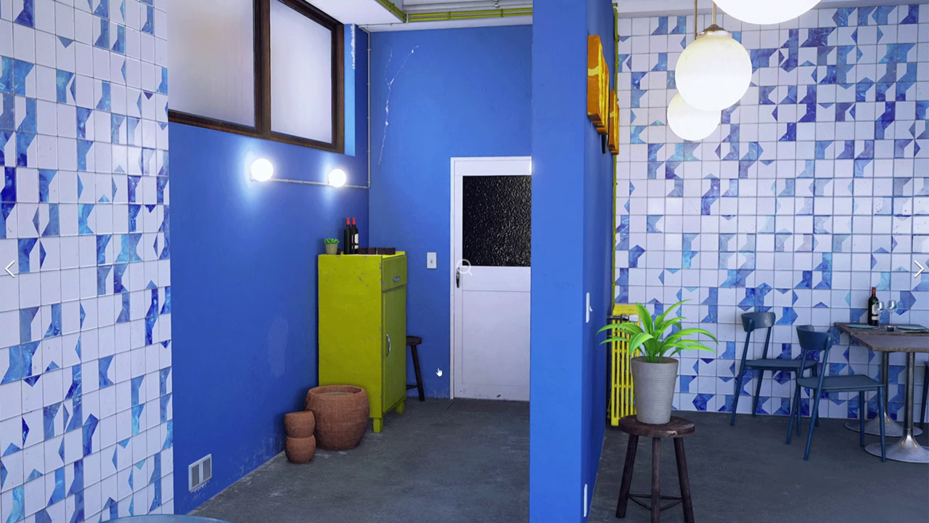
click(919, 270)
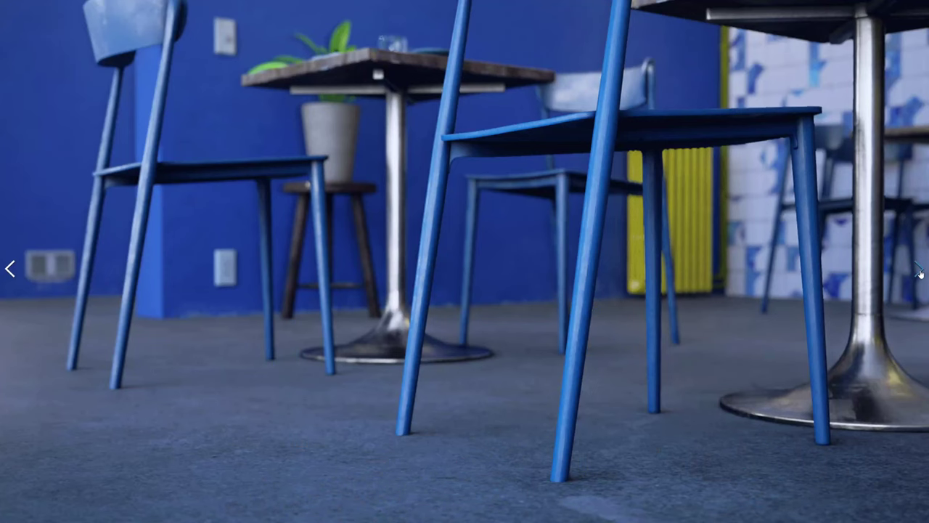
click(919, 272)
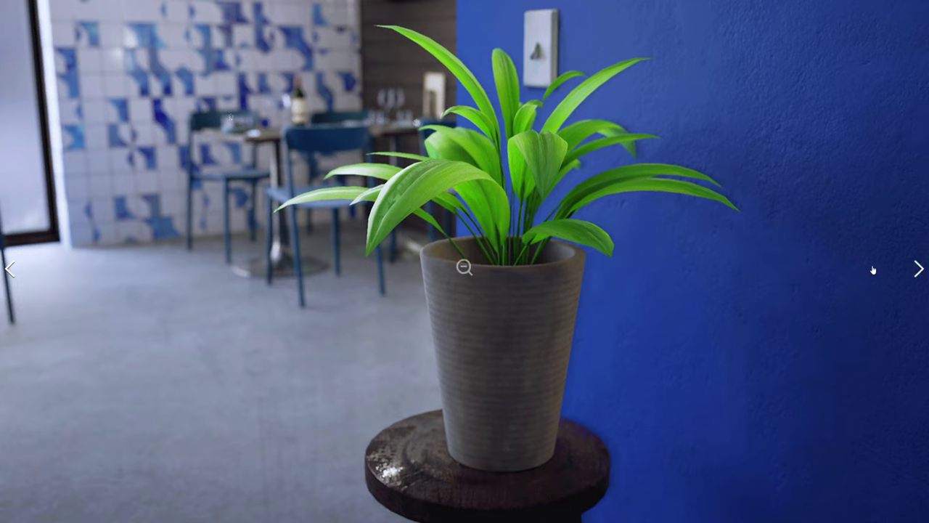
click(919, 269)
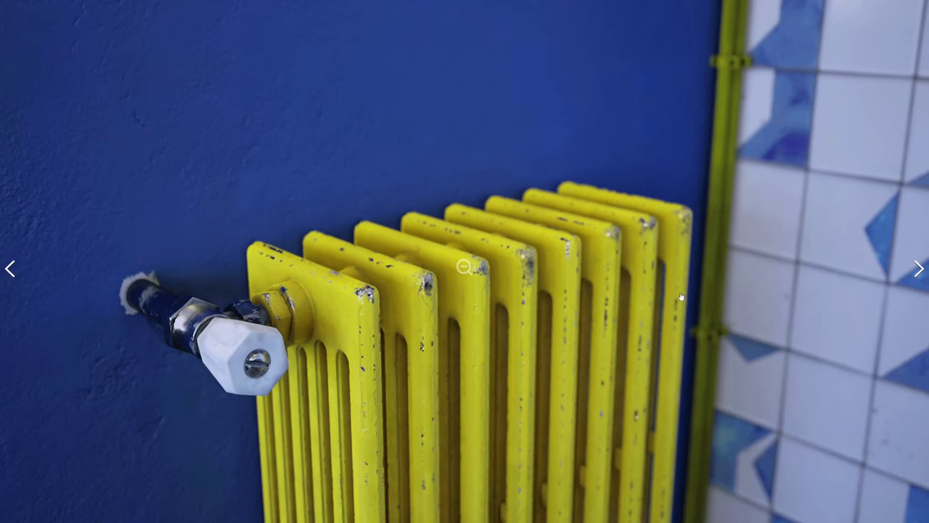
click(548, 355)
- Switch to the Lyra Starter Game page and translate it into Russian
click(617, 8)
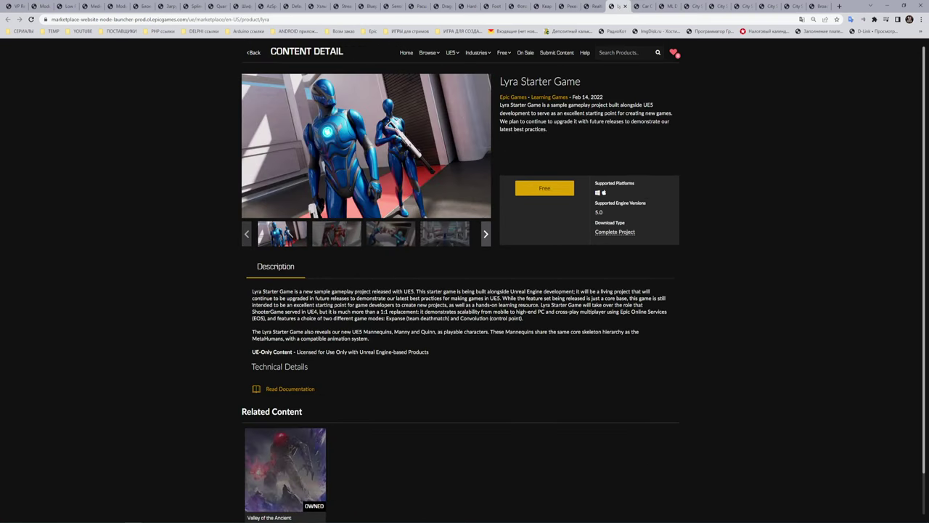
right_click(623, 136)
click(655, 233)
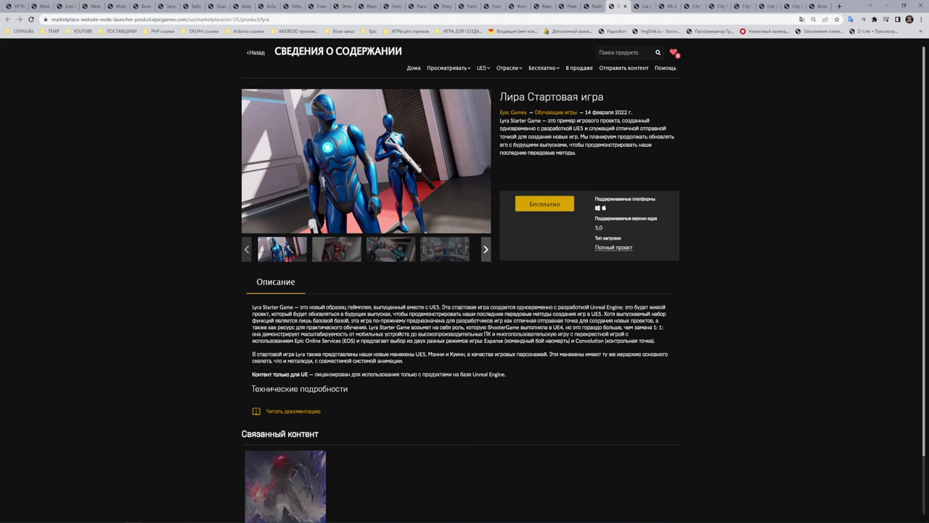
- View the Lyra gallery fullscreen through six further images, then close it
click(403, 161)
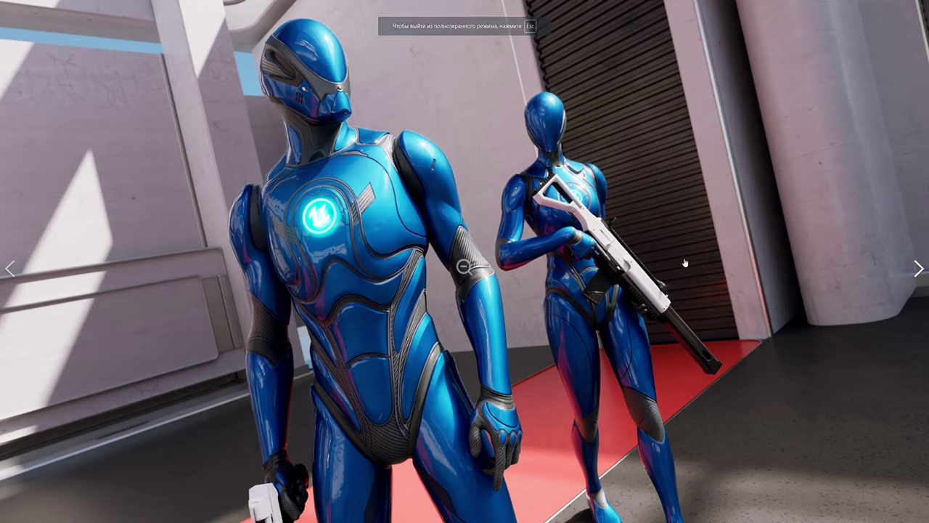
click(918, 271)
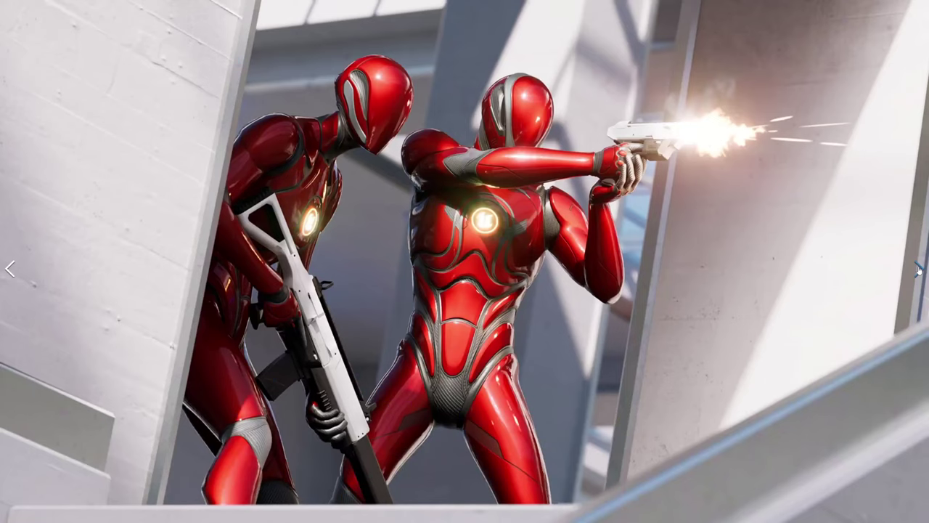
click(918, 269)
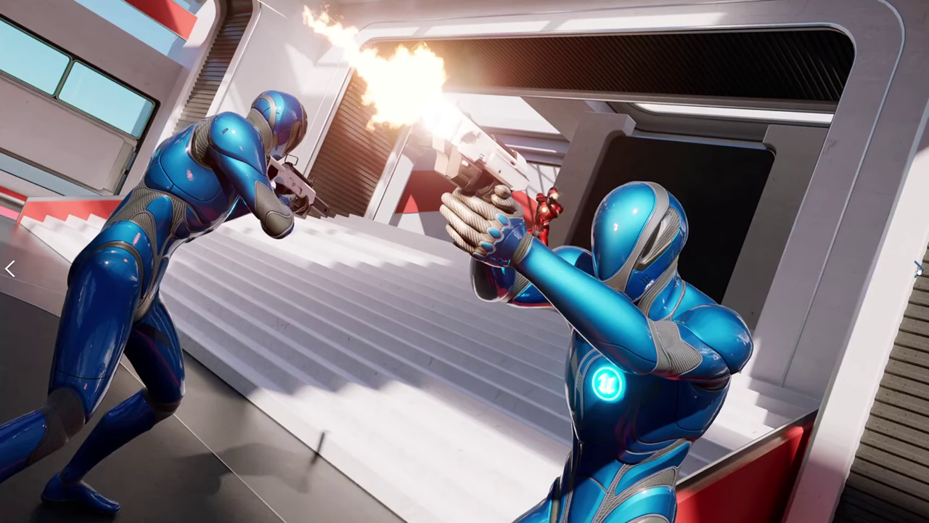
click(919, 269)
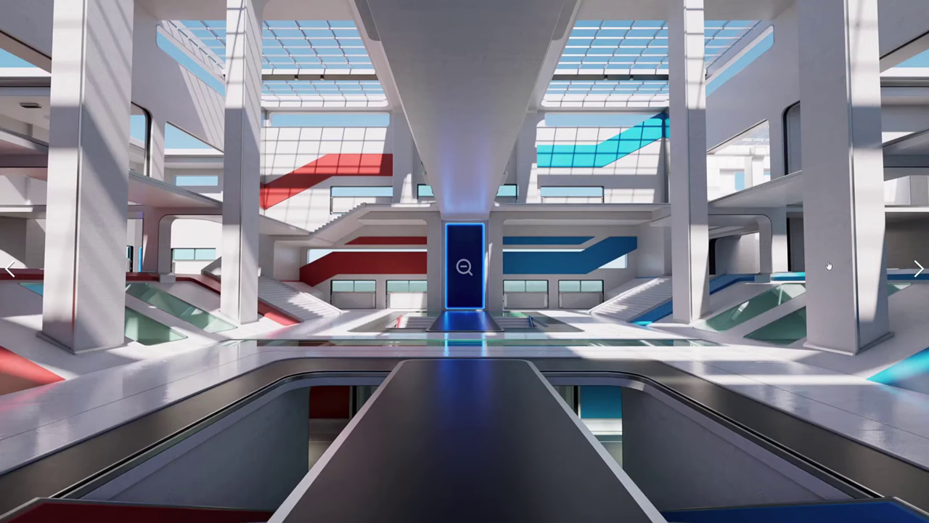
click(918, 270)
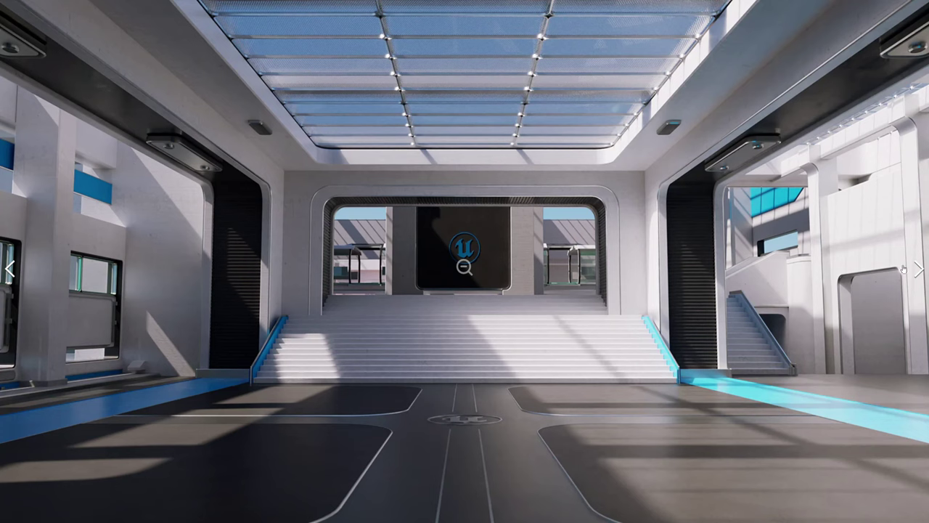
click(919, 269)
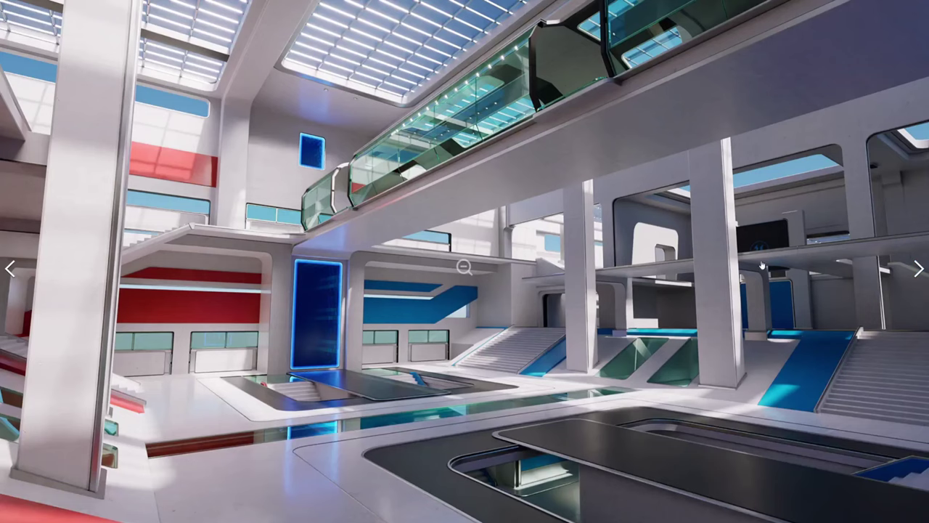
click(918, 269)
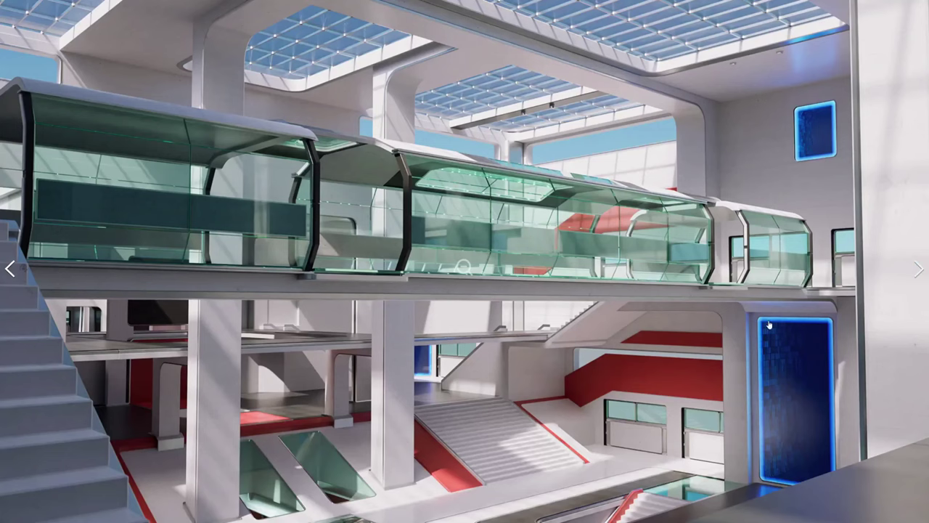
click(918, 270)
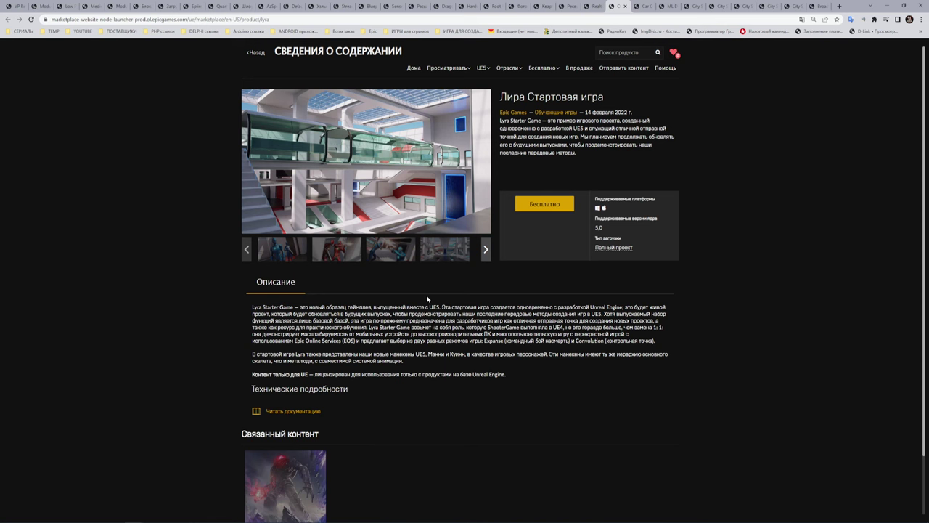
- Open the Car Configurator page, select its title, and open the gallery fullscreen
click(645, 8)
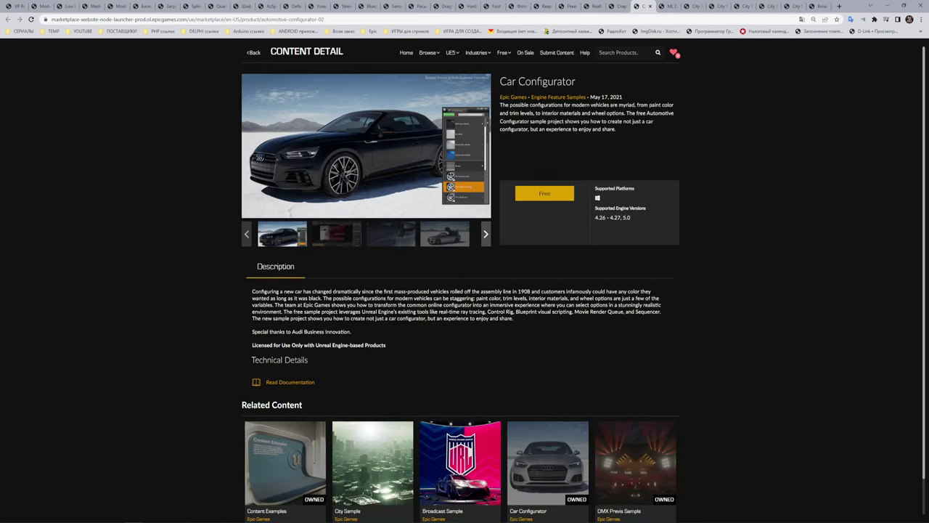
drag(507, 81, 573, 91)
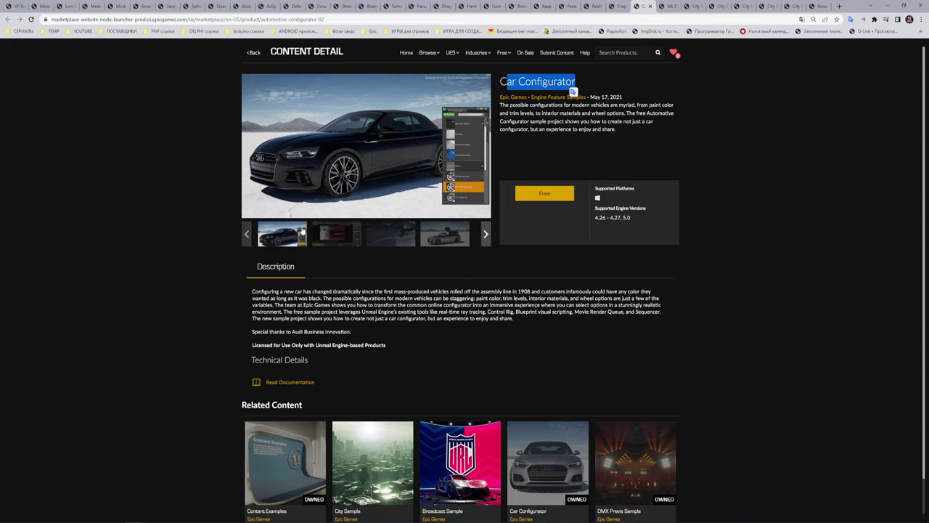
click(366, 144)
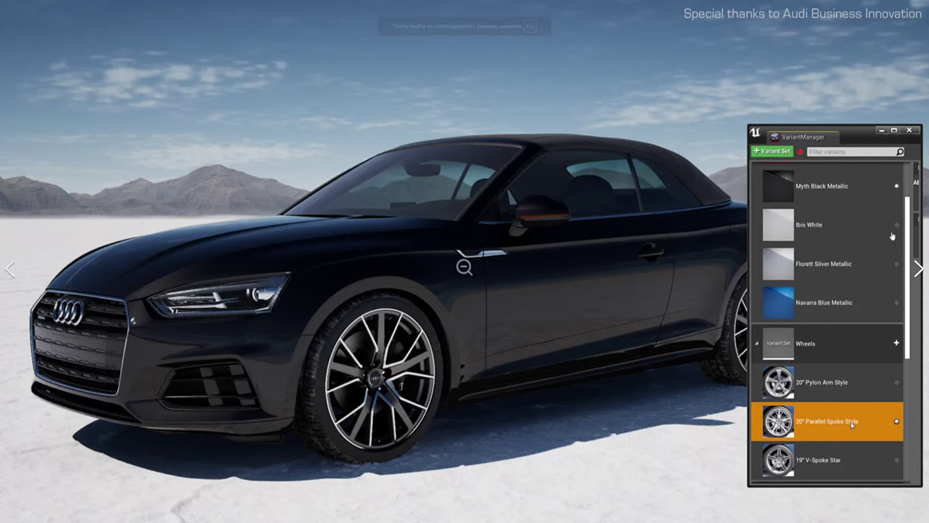
- Page through all car images, including front view, interior seat, dashboard trim and wheel, then exit
click(918, 268)
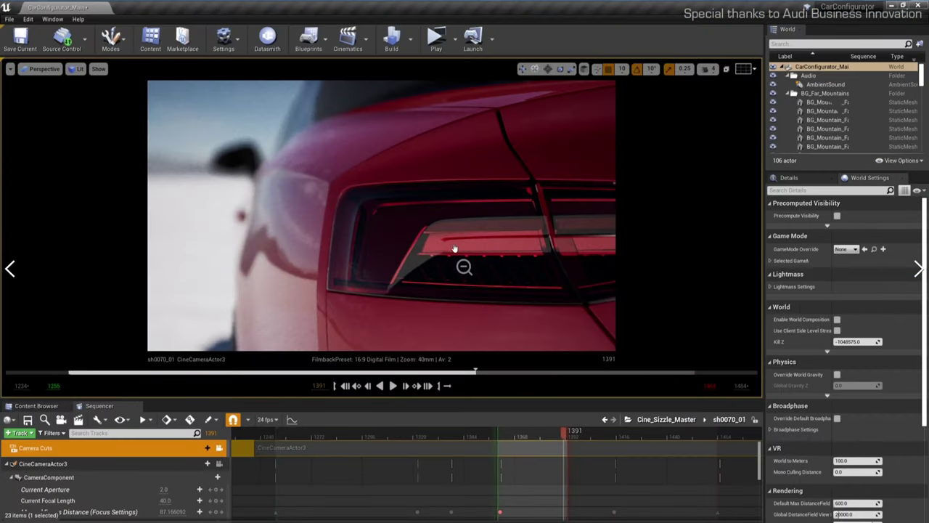
click(919, 269)
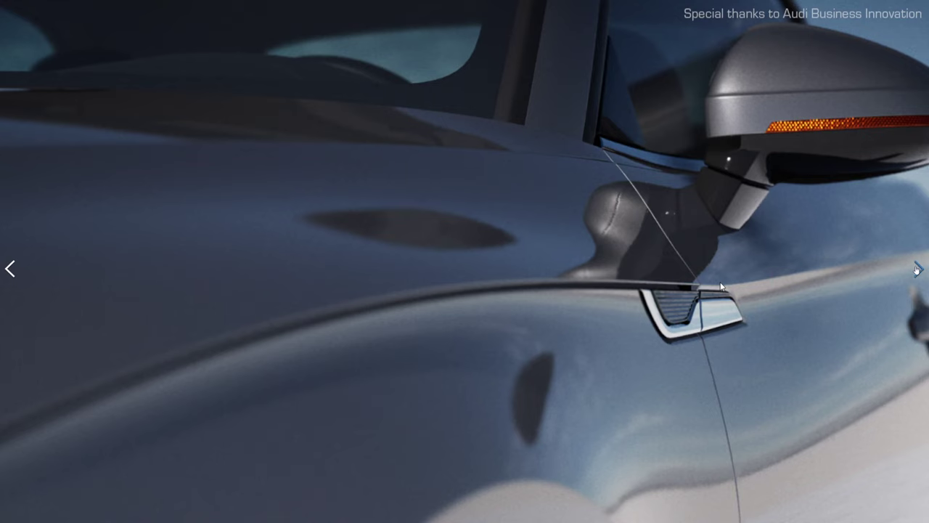
click(919, 269)
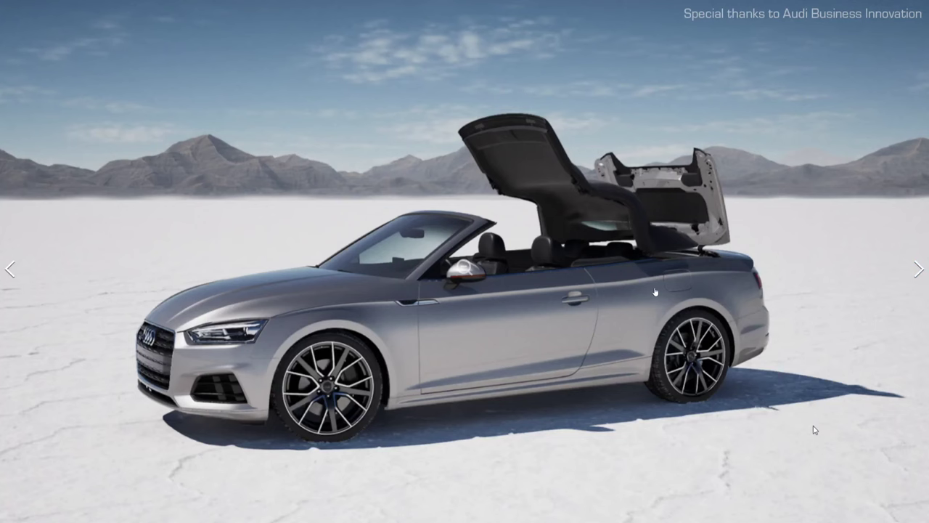
click(918, 269)
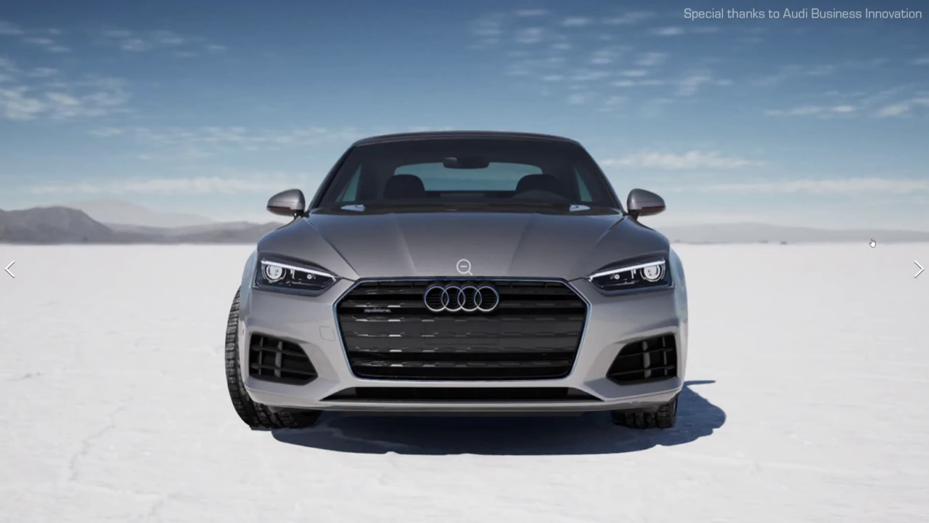
click(919, 269)
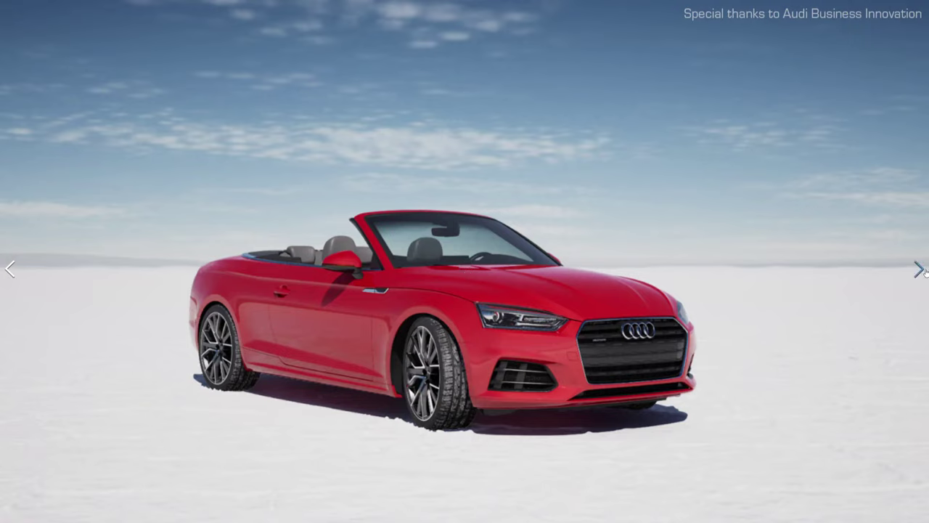
click(919, 269)
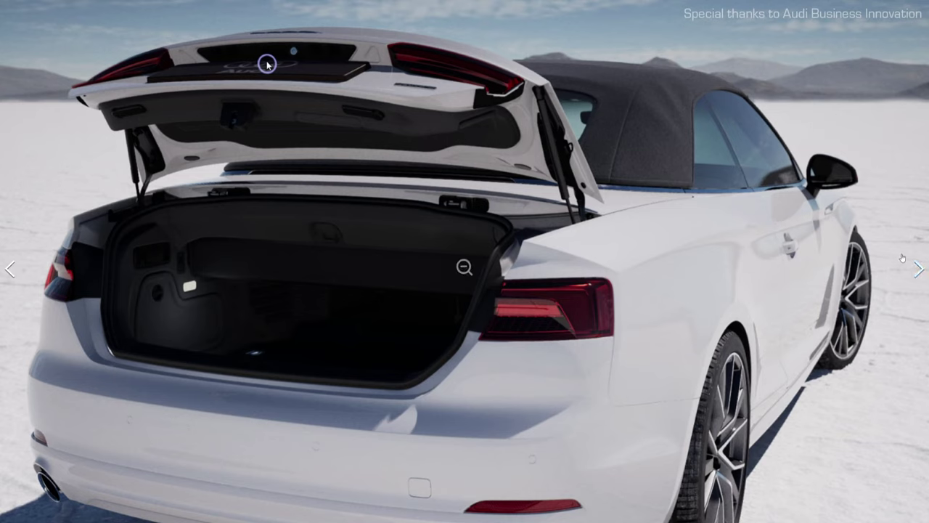
click(919, 269)
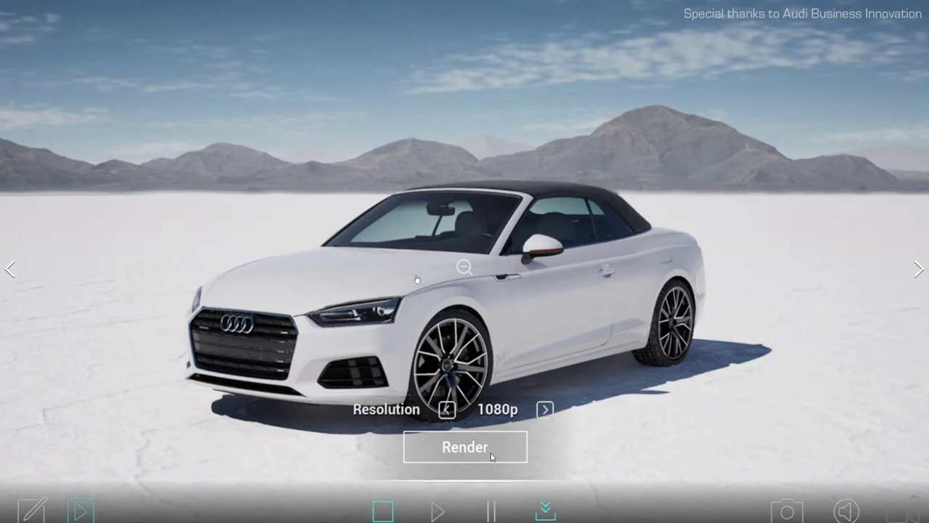
click(919, 270)
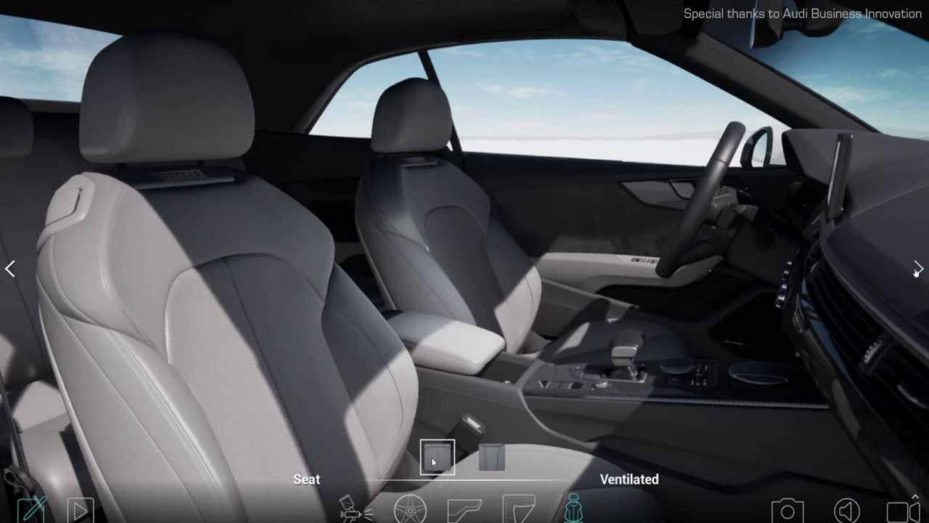
click(919, 269)
click(919, 269)
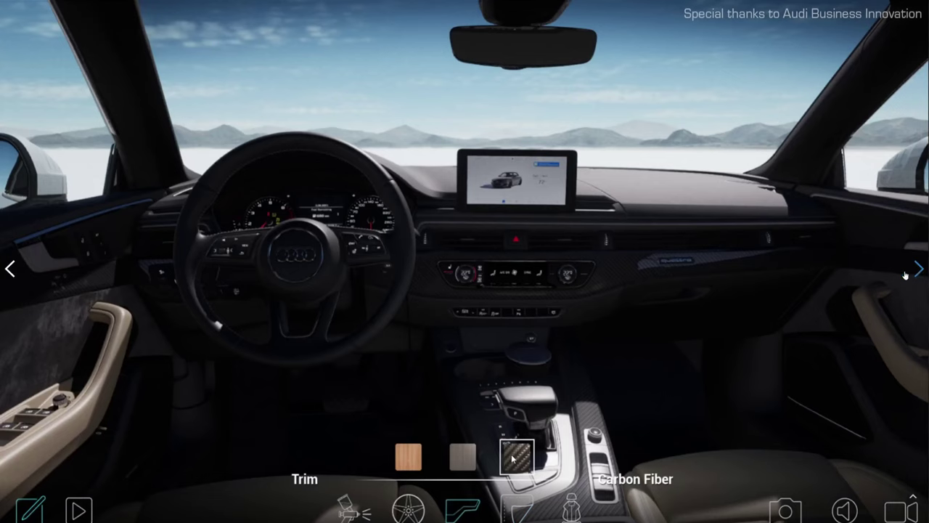
click(919, 269)
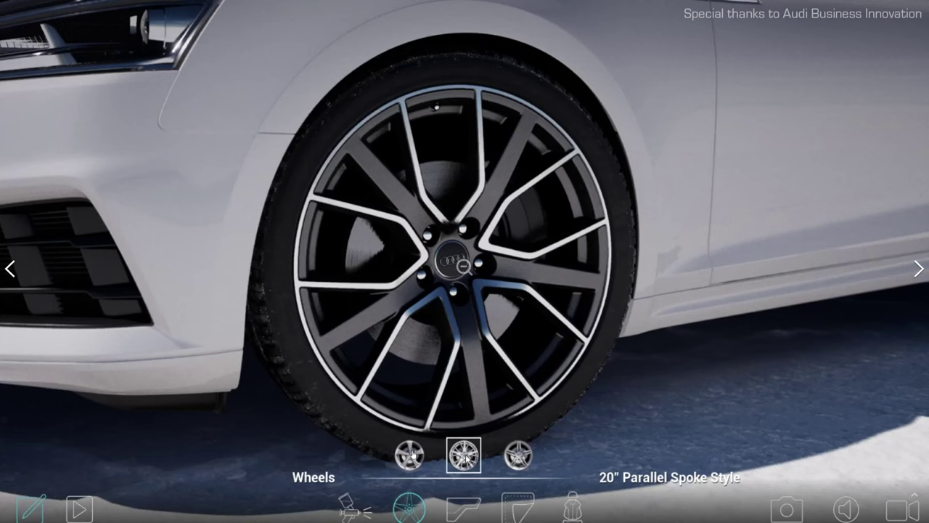
key(Escape)
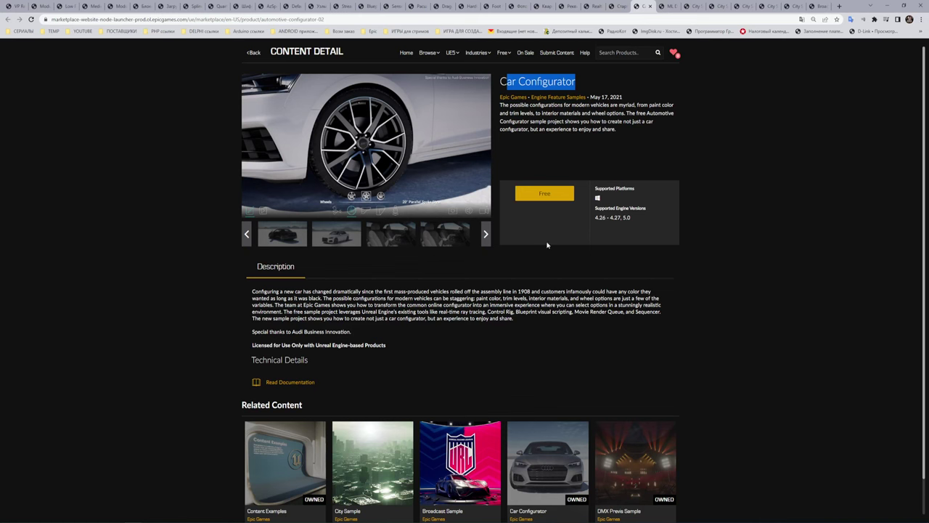
- Switch to the ML Deformer page and translate it into Russian
click(670, 9)
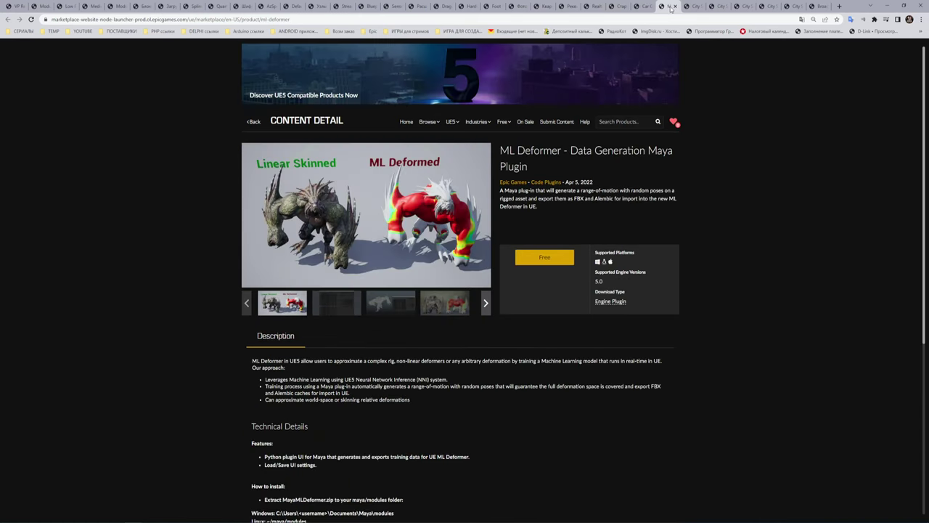
right_click(690, 185)
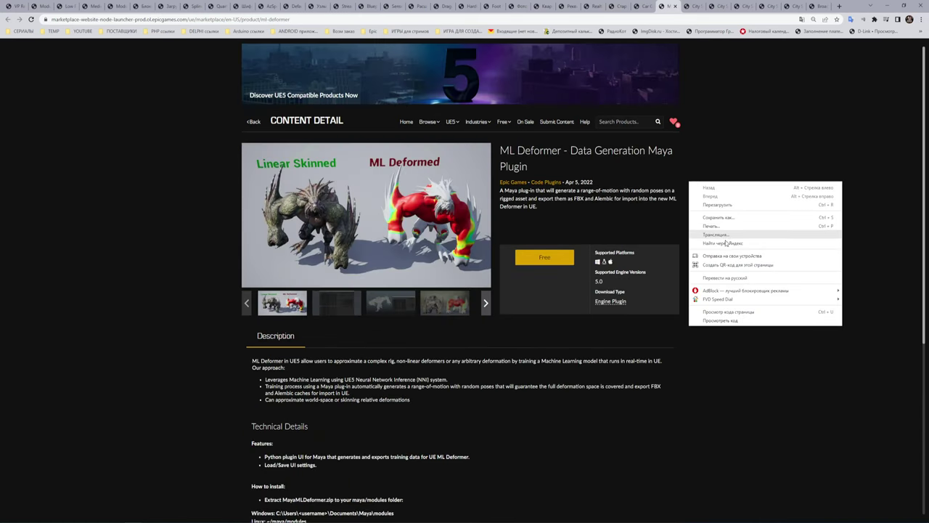
click(726, 272)
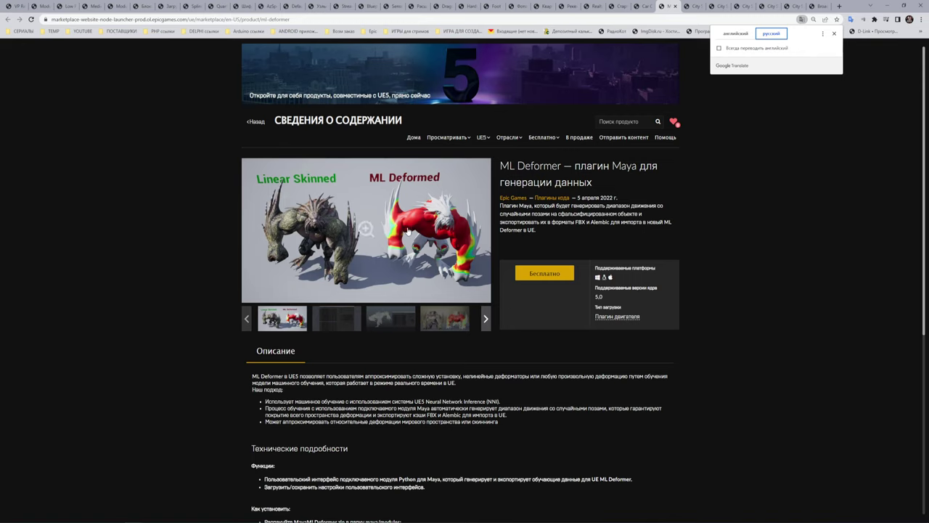
- View five ML Deformer images fullscreen, exit, and scroll over the translated page
click(444, 230)
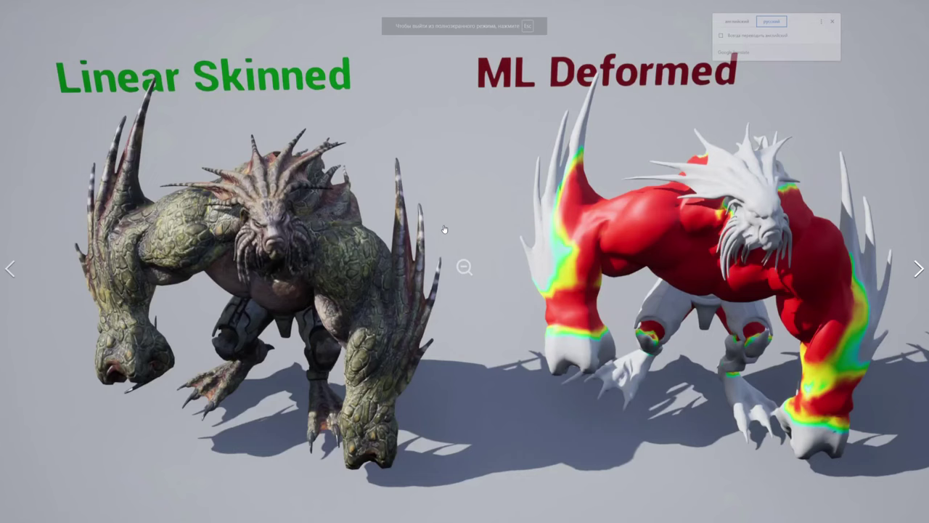
click(911, 272)
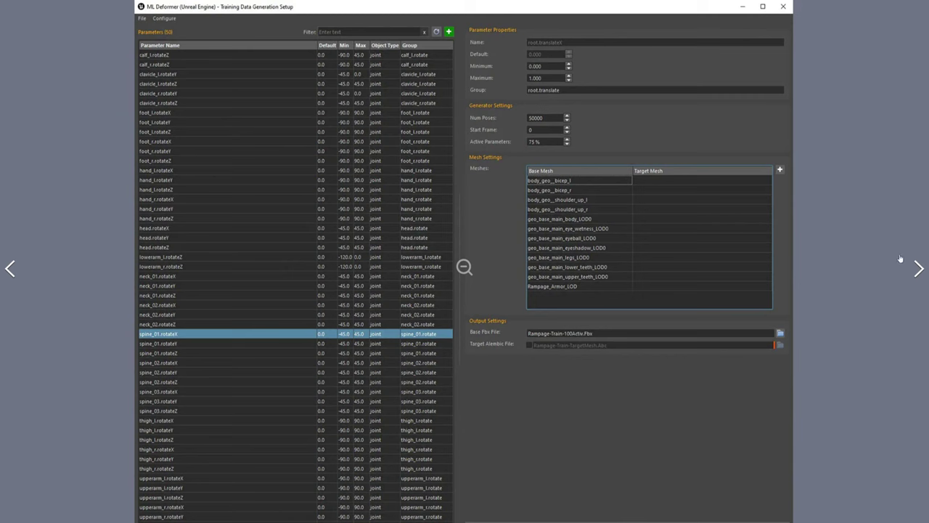
click(920, 270)
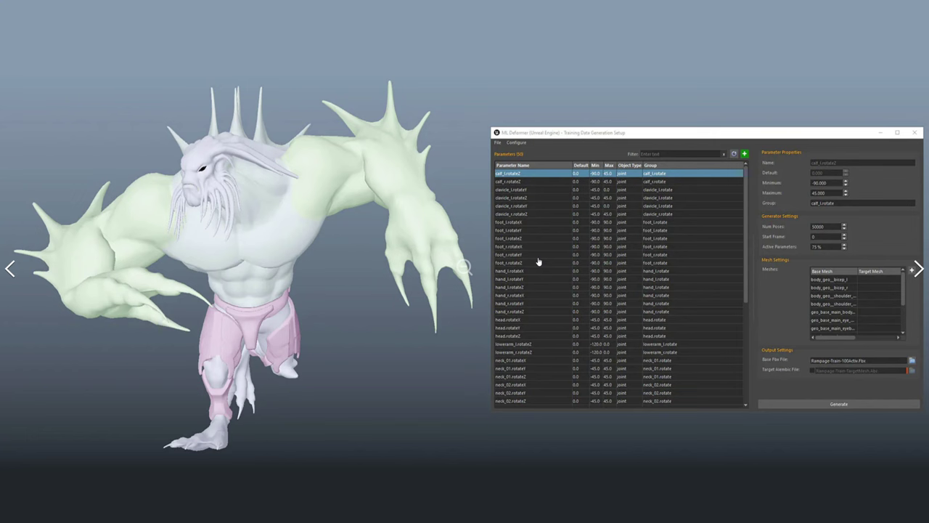
click(917, 269)
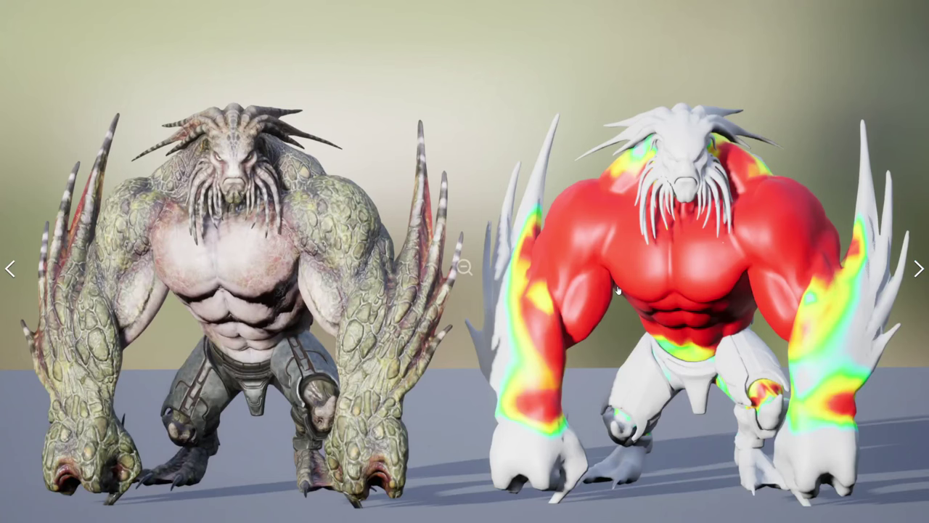
click(917, 273)
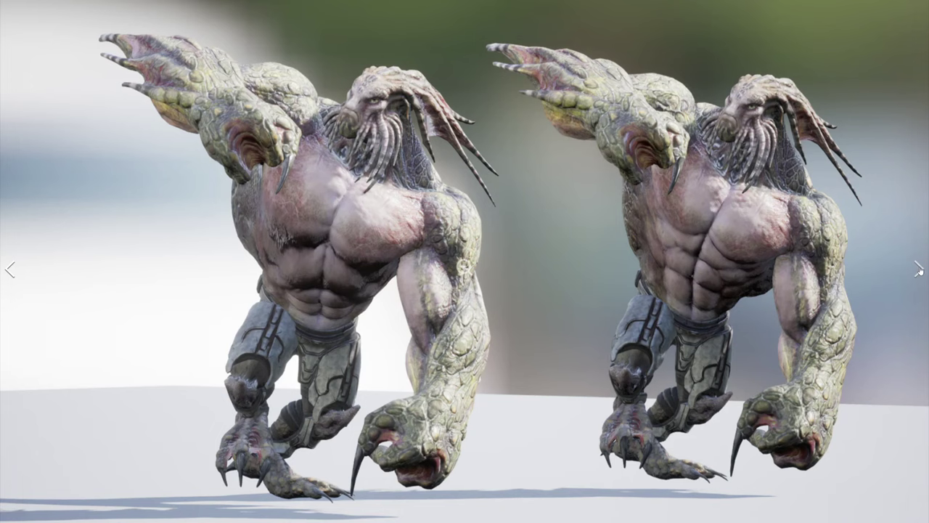
key(Escape)
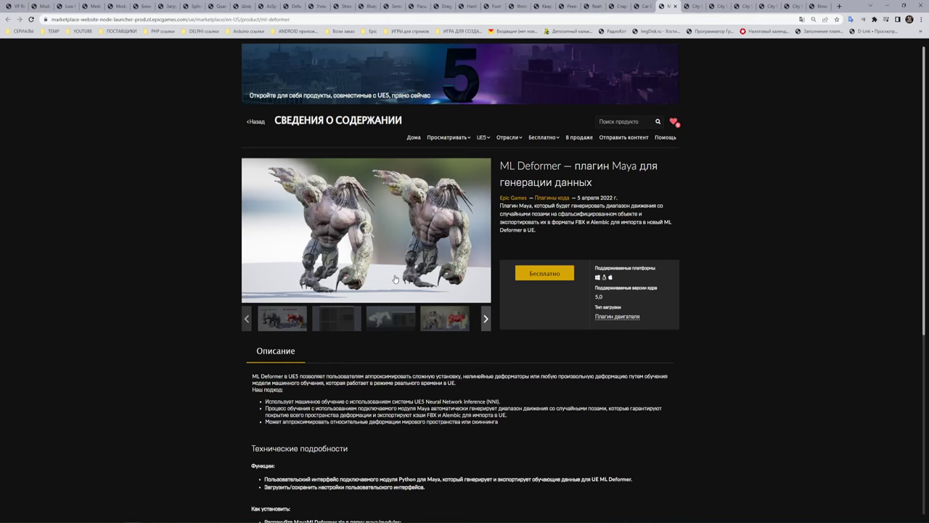
scroll(395, 278, down, 3)
scroll(395, 274, up, 1)
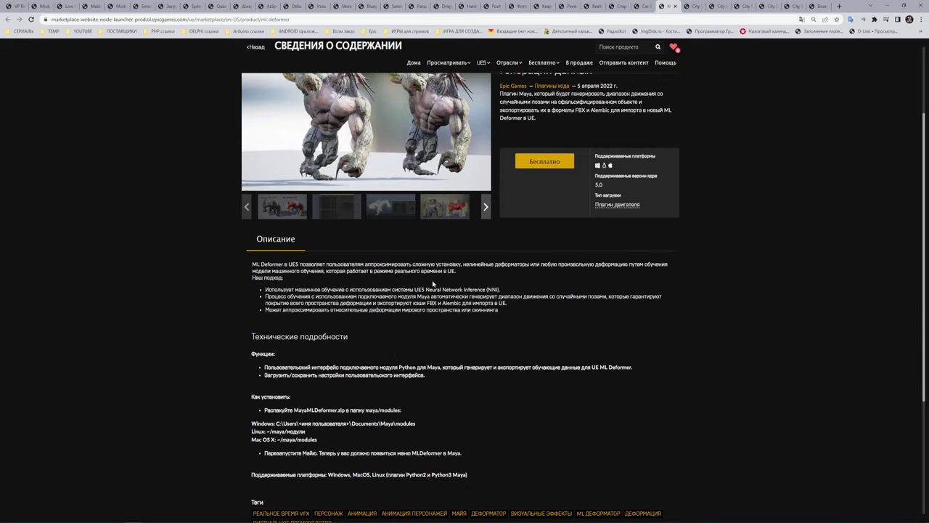
scroll(395, 277, up, 2)
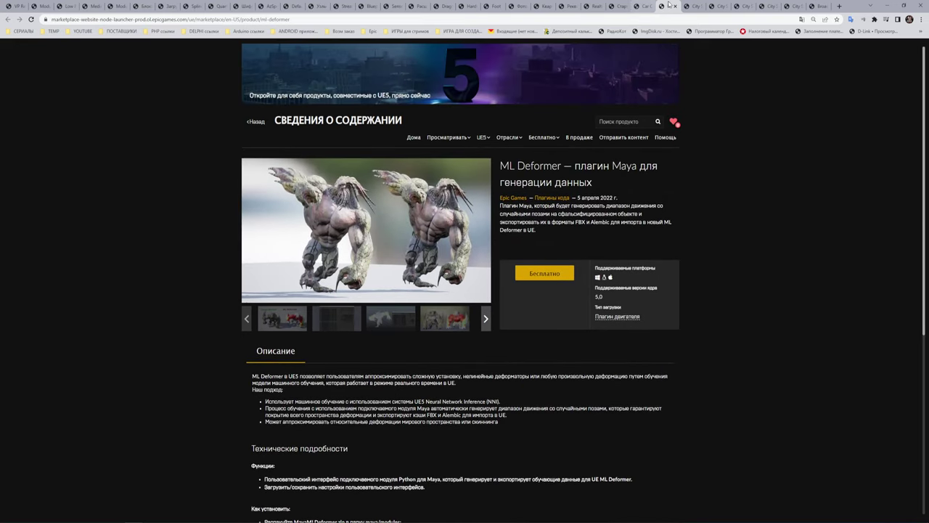
- Open City Sample and view its main, aerial and street-level images fullscreen, then exit
click(697, 7)
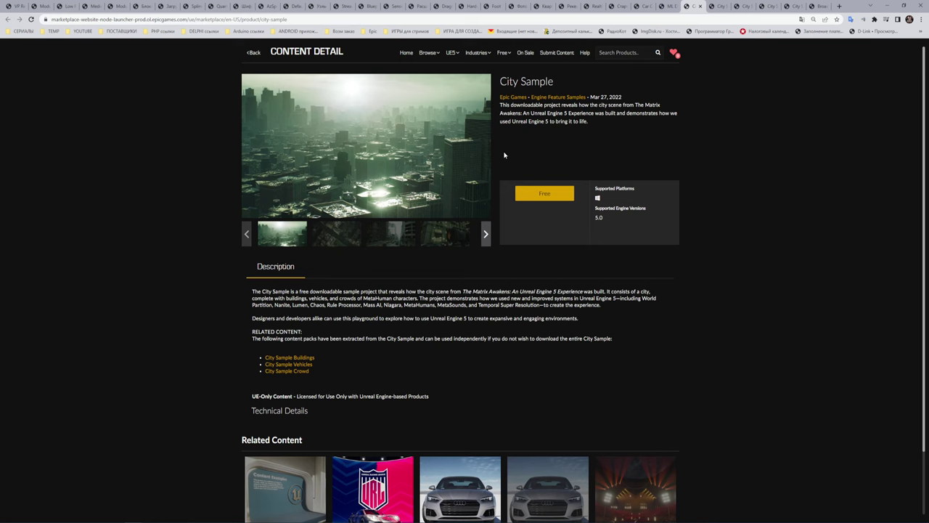
click(371, 153)
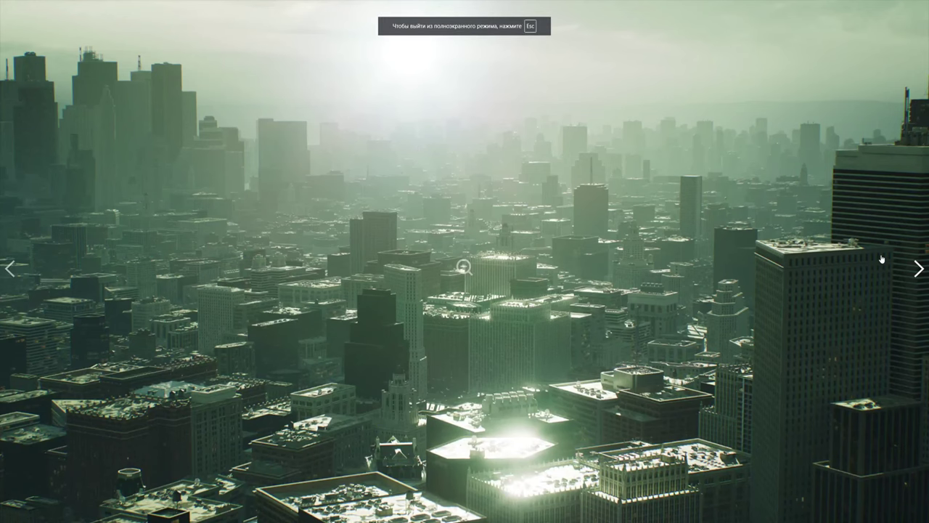
click(919, 270)
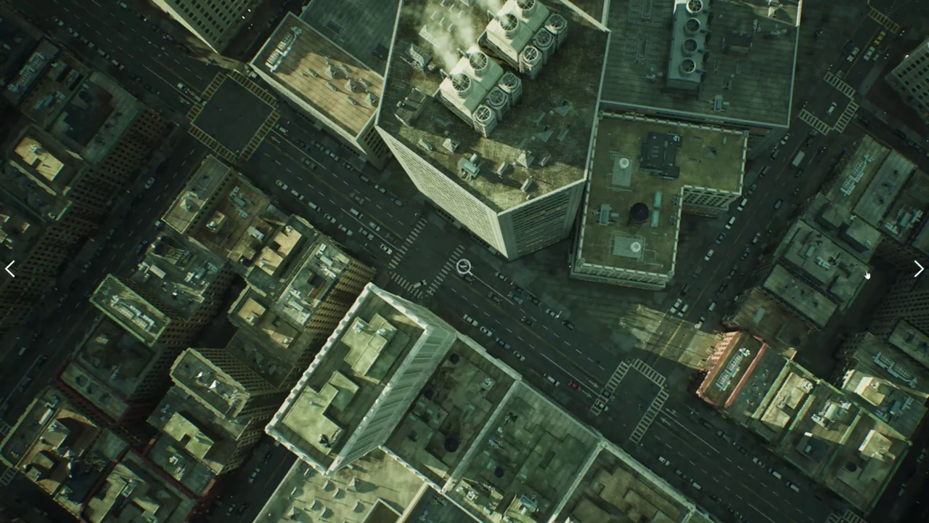
click(919, 271)
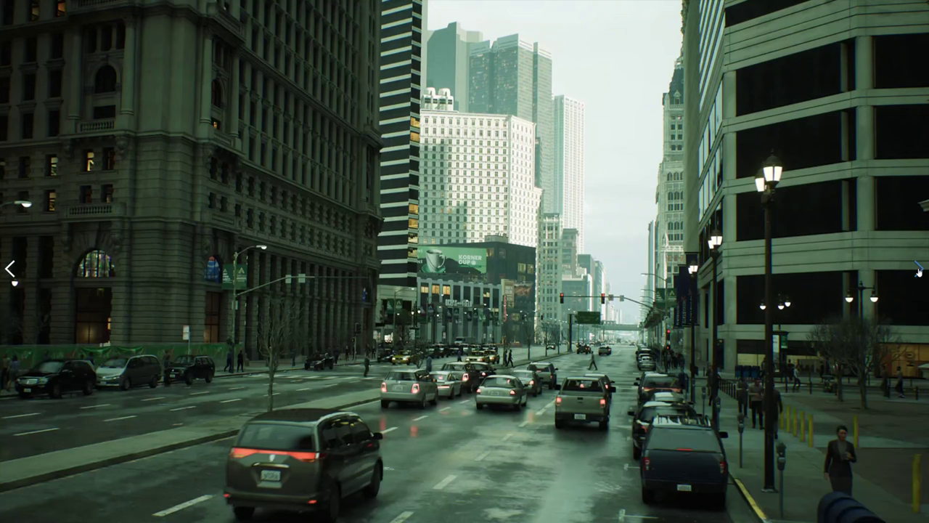
key(Escape)
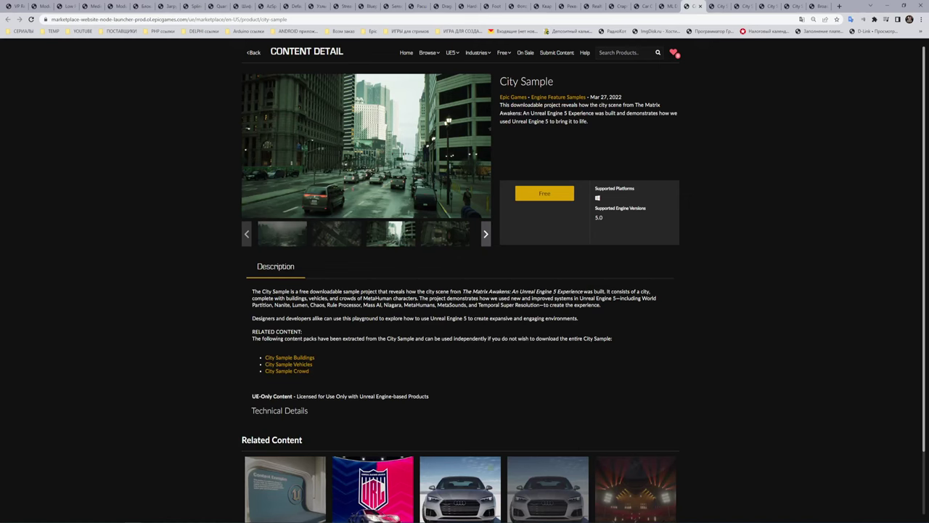
- Open City Sample Vehicles and view its vehicles, trucks-and-bus and wide-shot images fullscreen
click(718, 6)
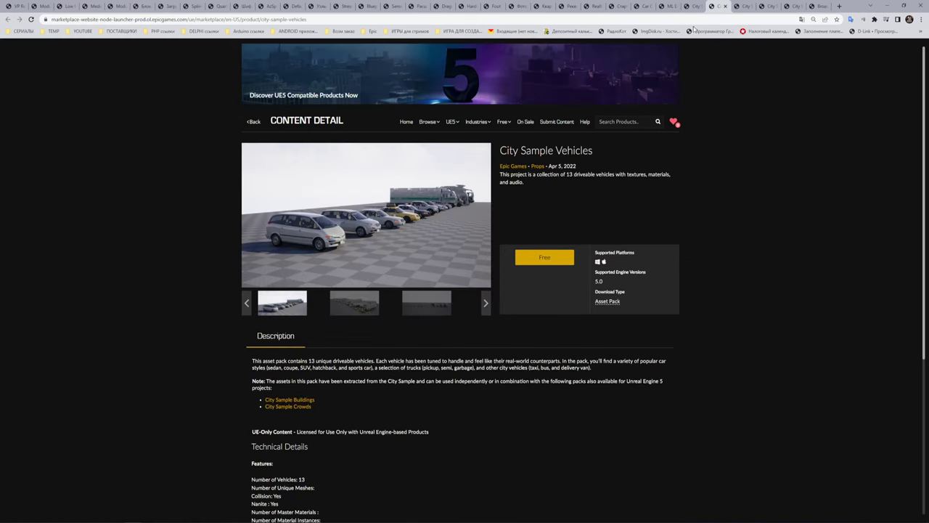
click(365, 212)
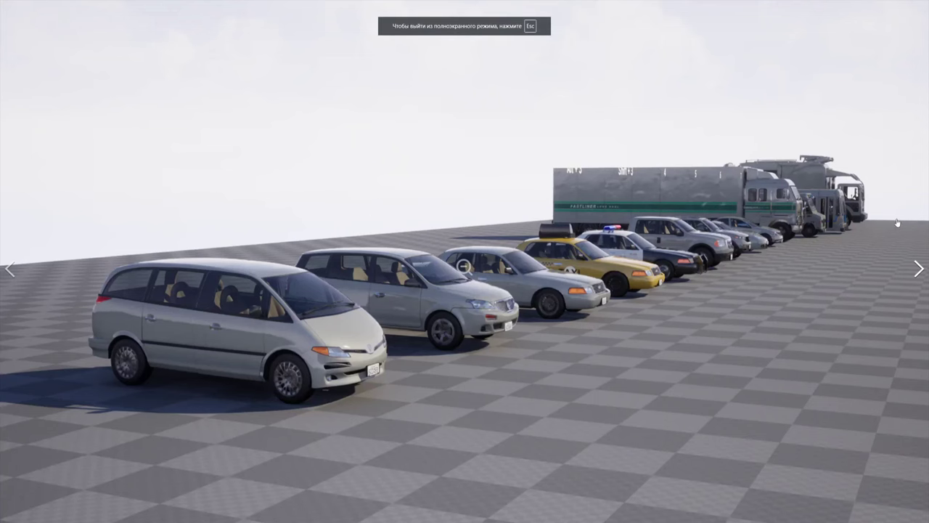
click(919, 270)
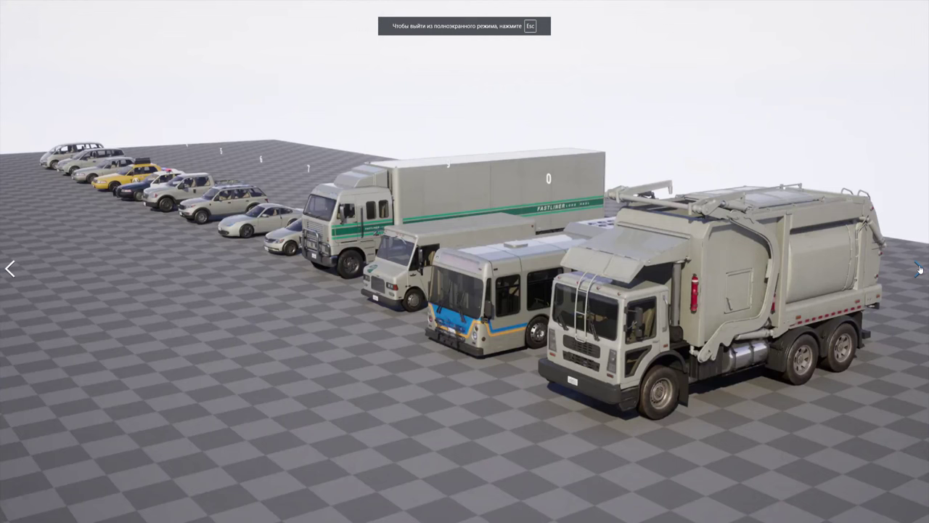
click(919, 270)
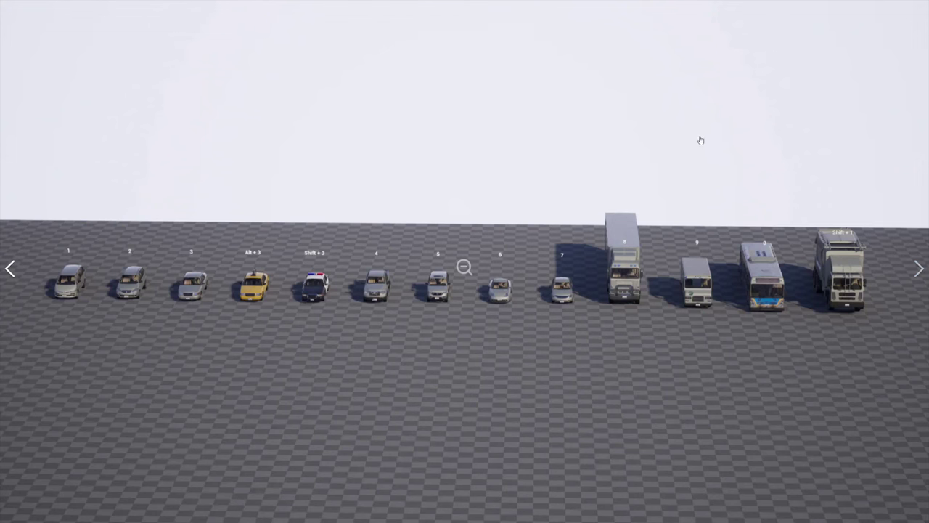
key(Escape)
- Open the City Sample Buildings facade image fullscreen and page through to the brick building image
click(742, 6)
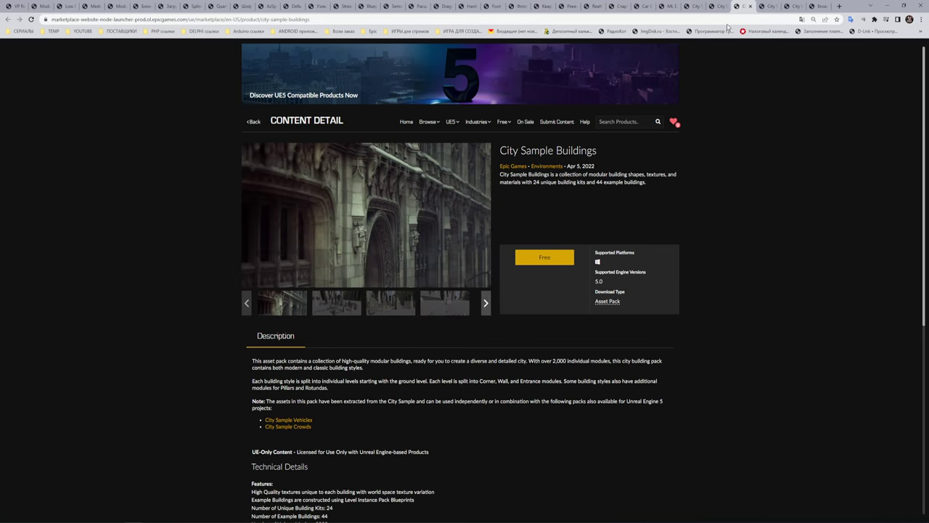
click(430, 219)
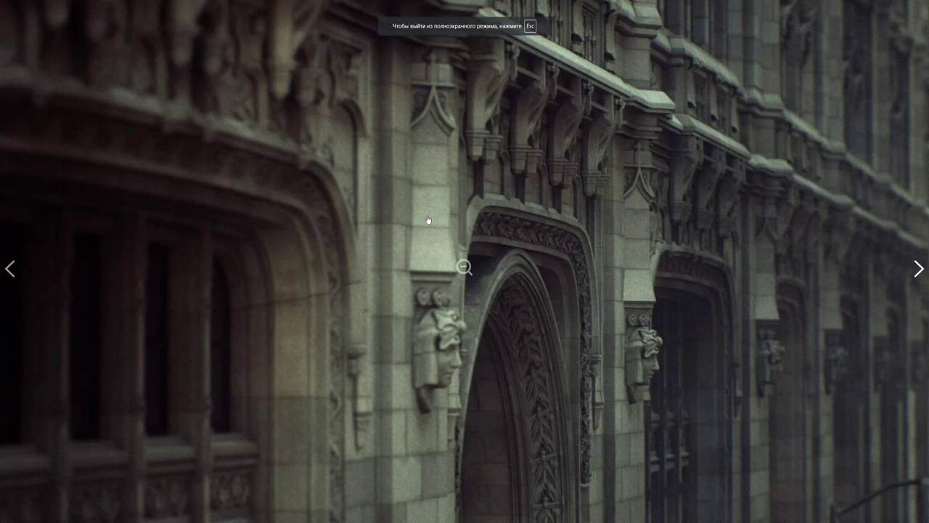
click(916, 268)
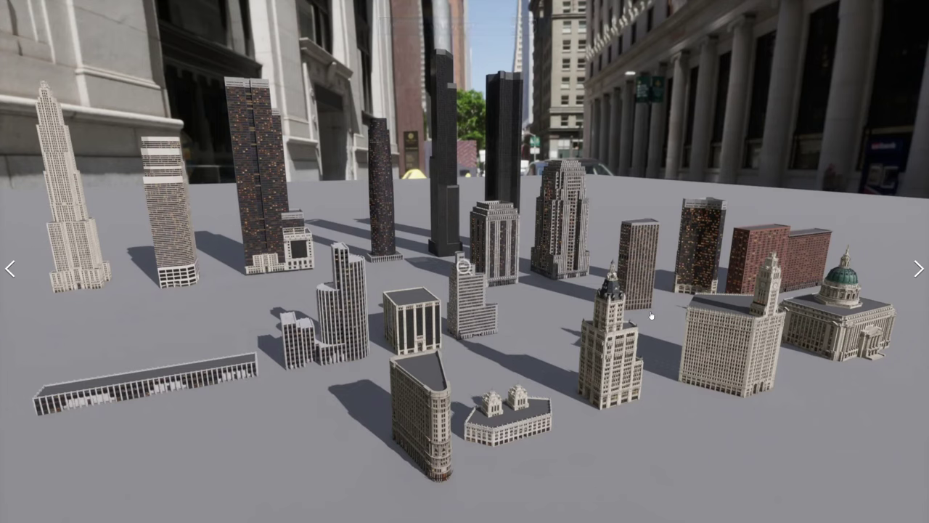
click(919, 269)
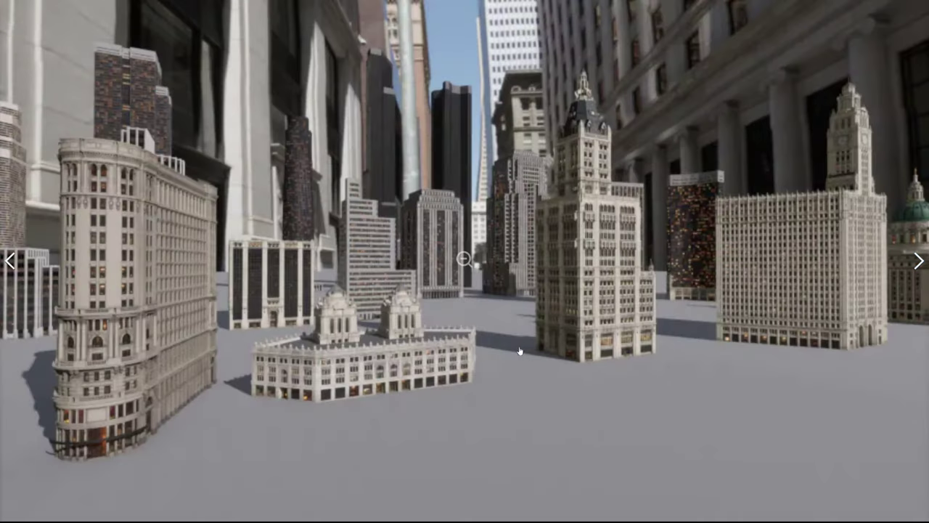
click(919, 263)
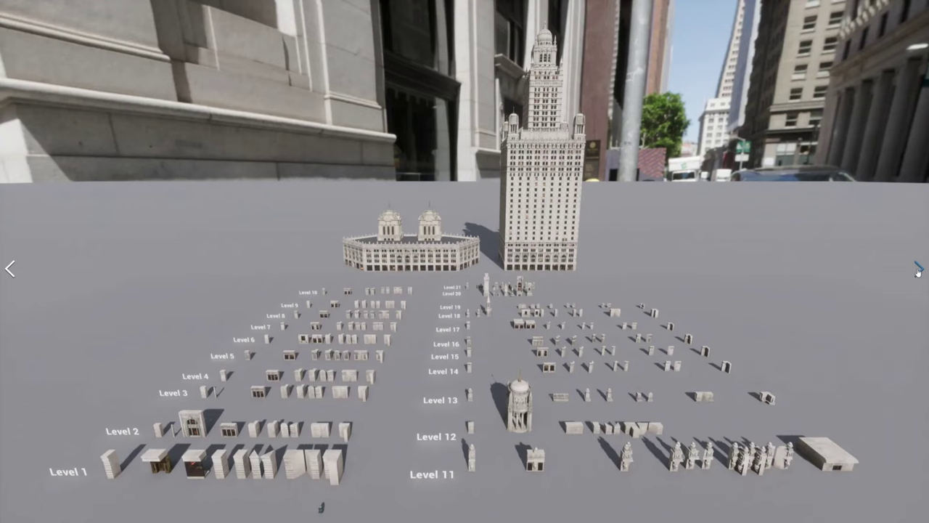
click(919, 268)
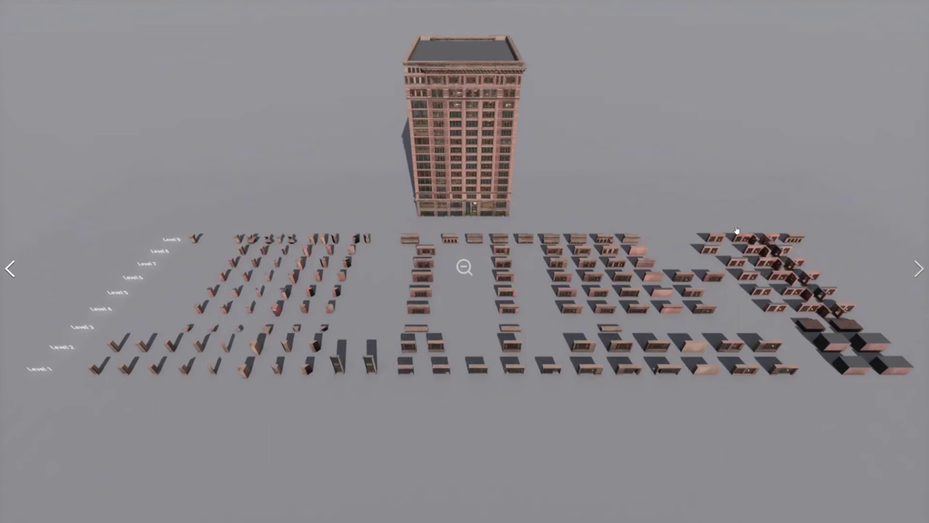
- Magnify the brick building image, leave fullscreen, and bring up the City Sample Crowds page
click(458, 261)
click(916, 270)
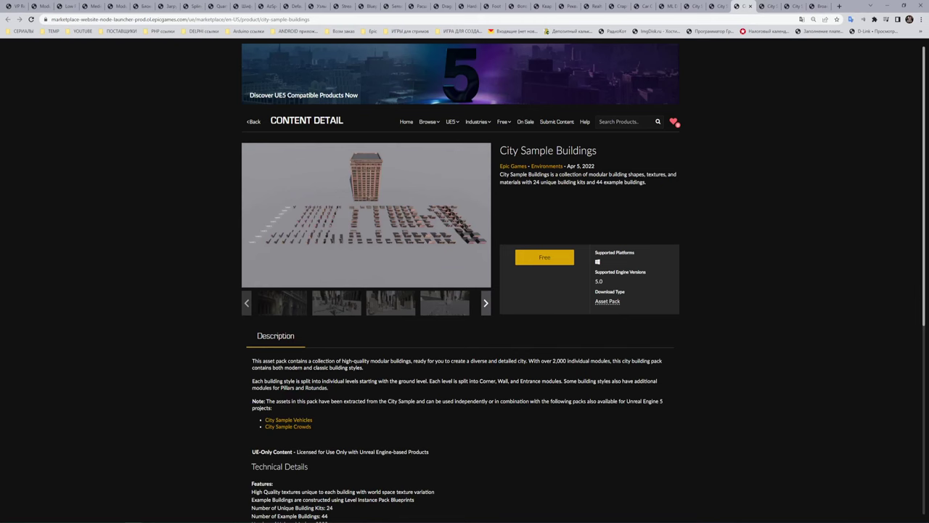
click(771, 6)
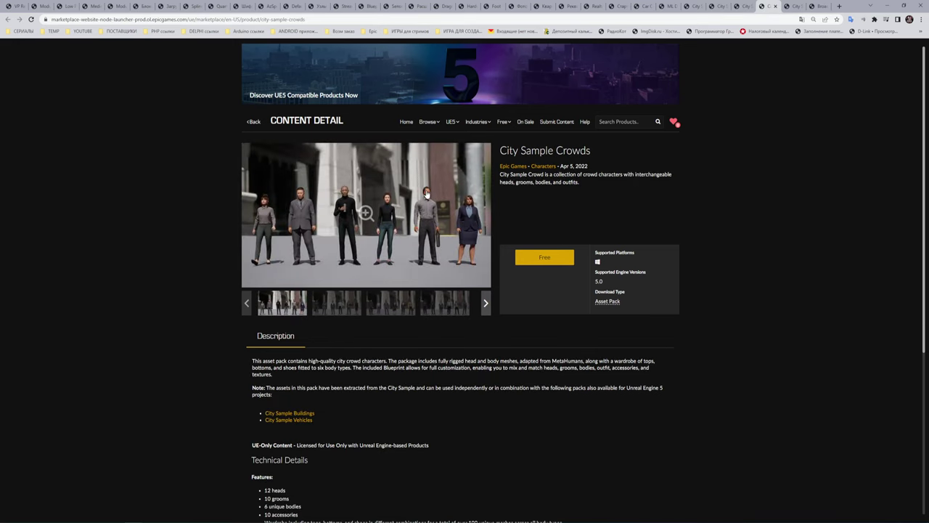
- View the crowd character images fullscreen, exit the gallery, and bring up City Street Props
click(428, 194)
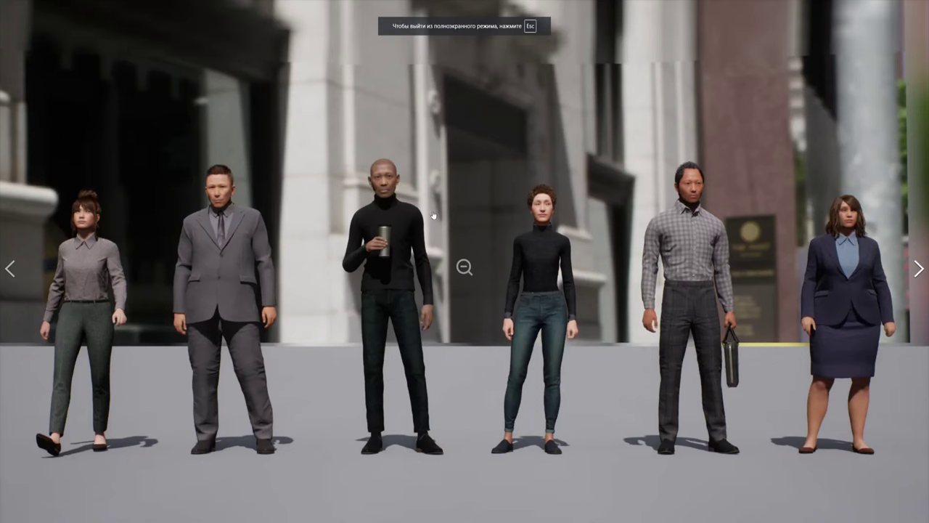
click(918, 268)
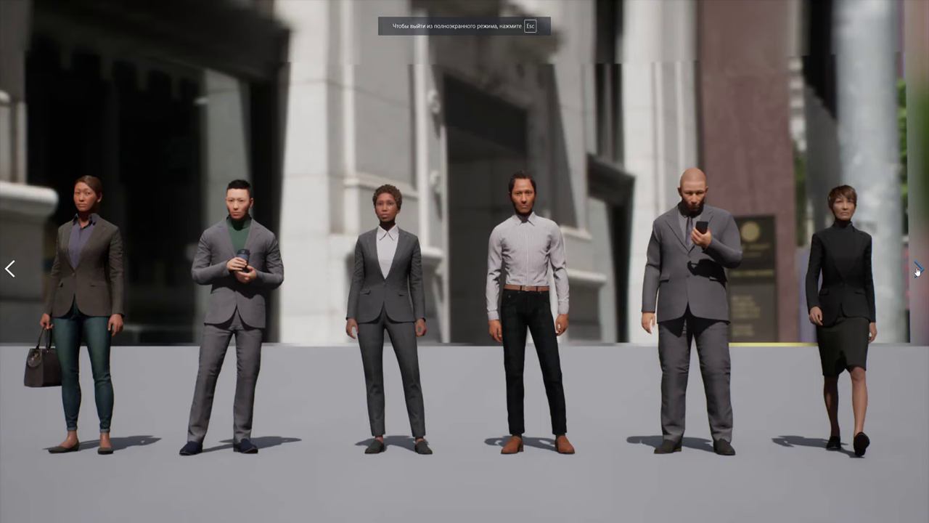
click(917, 270)
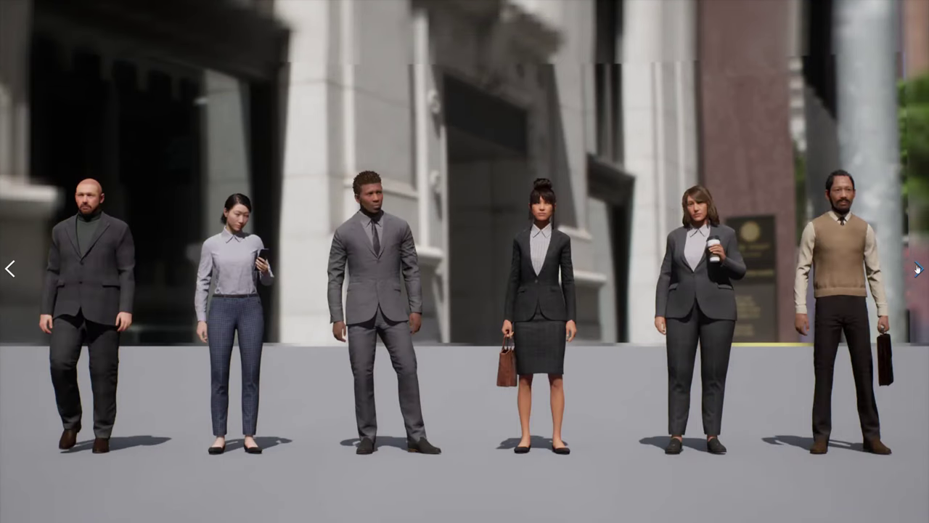
click(917, 269)
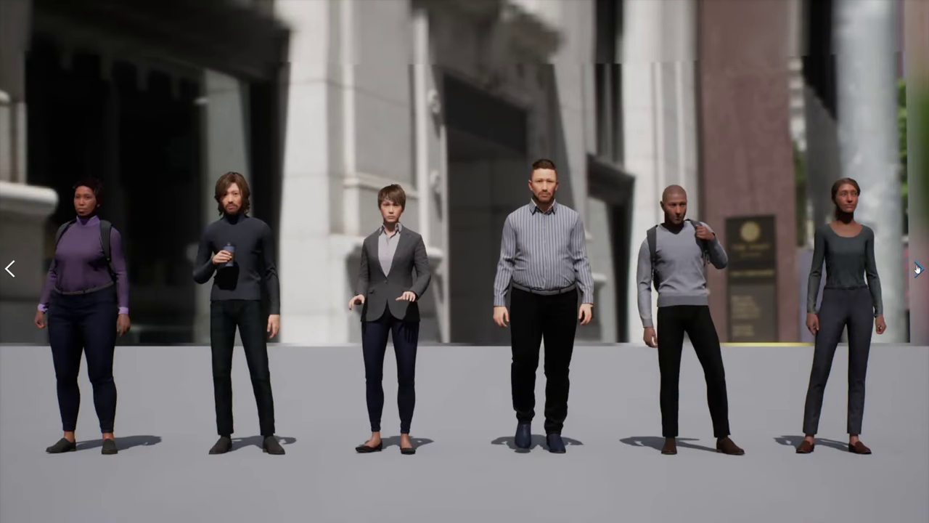
click(918, 270)
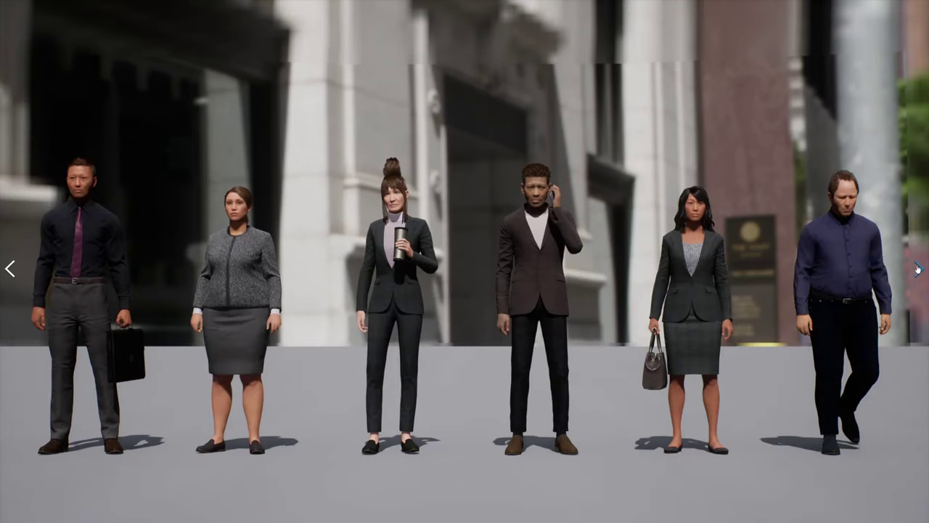
click(918, 270)
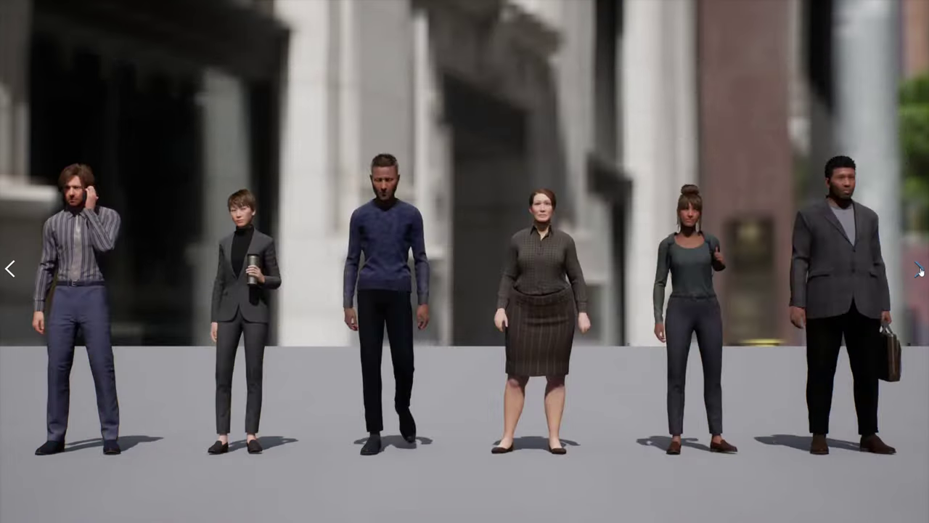
key(Escape)
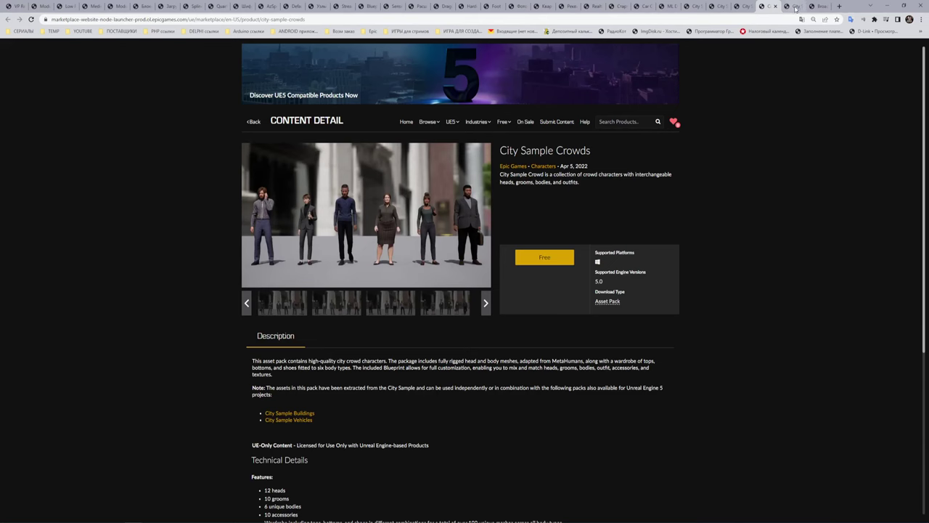
click(795, 7)
- View City Street Props fullscreen through the awnings, graffiti fence, pallets, scaffolding, signs and ATM images
click(437, 196)
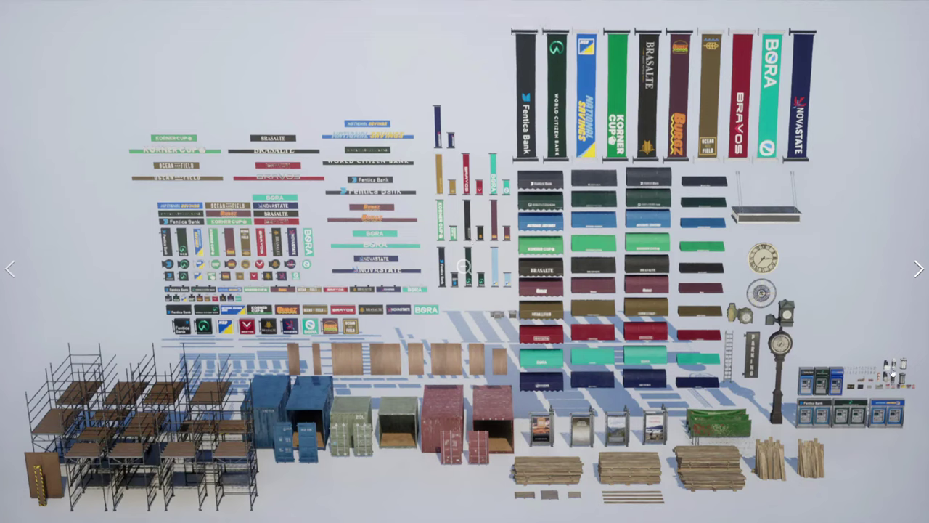
click(919, 268)
click(918, 269)
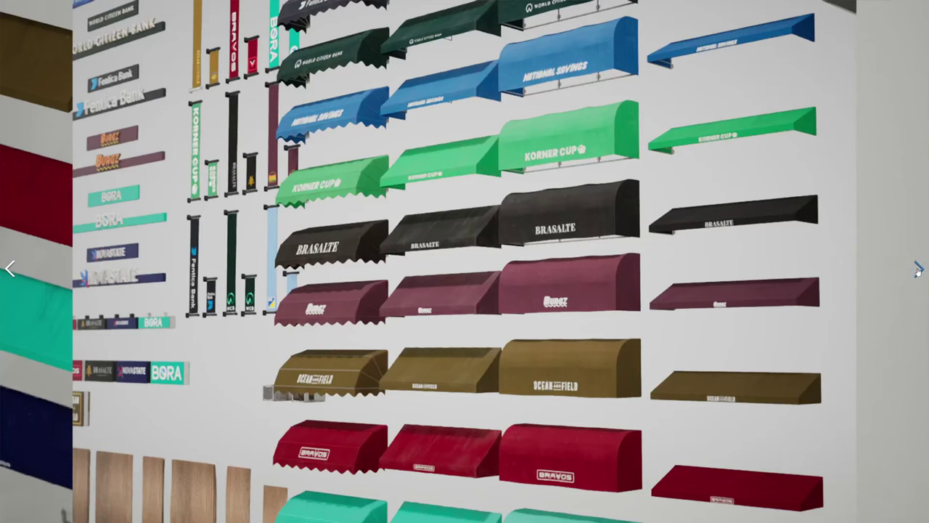
click(918, 269)
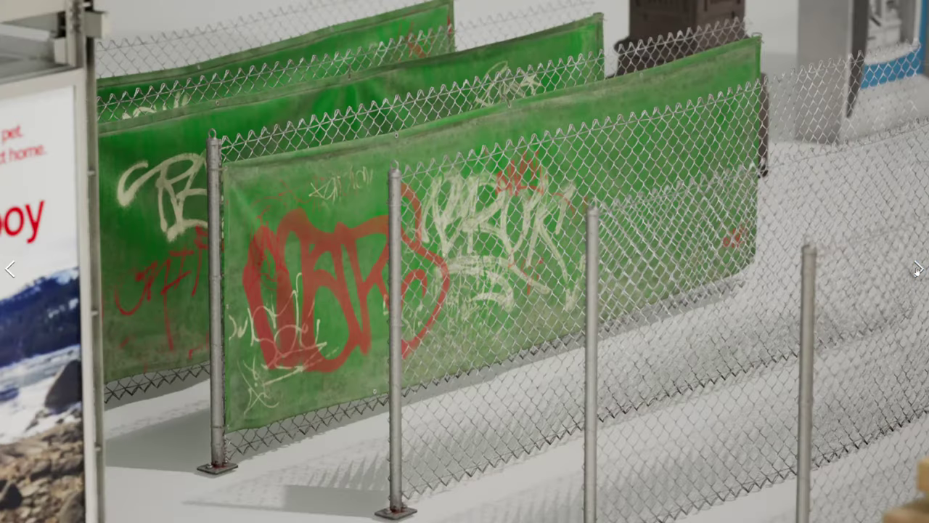
click(918, 268)
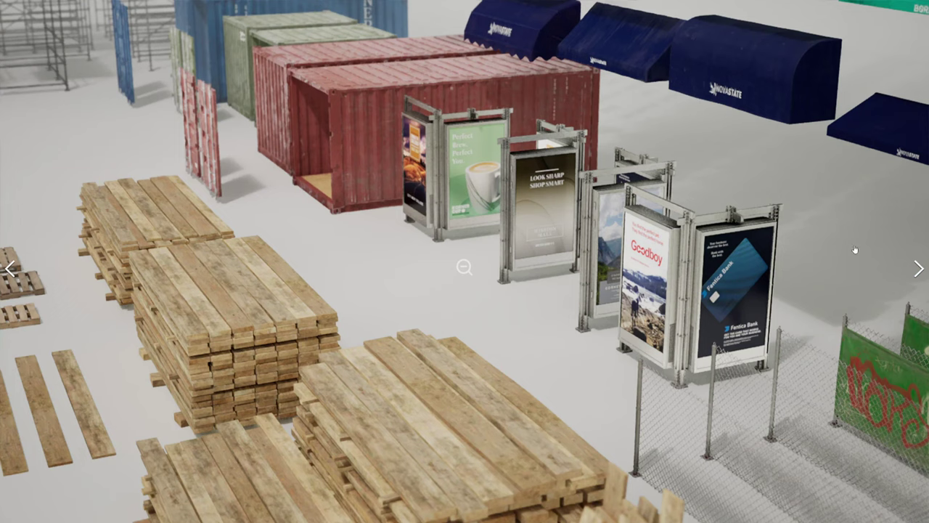
click(918, 269)
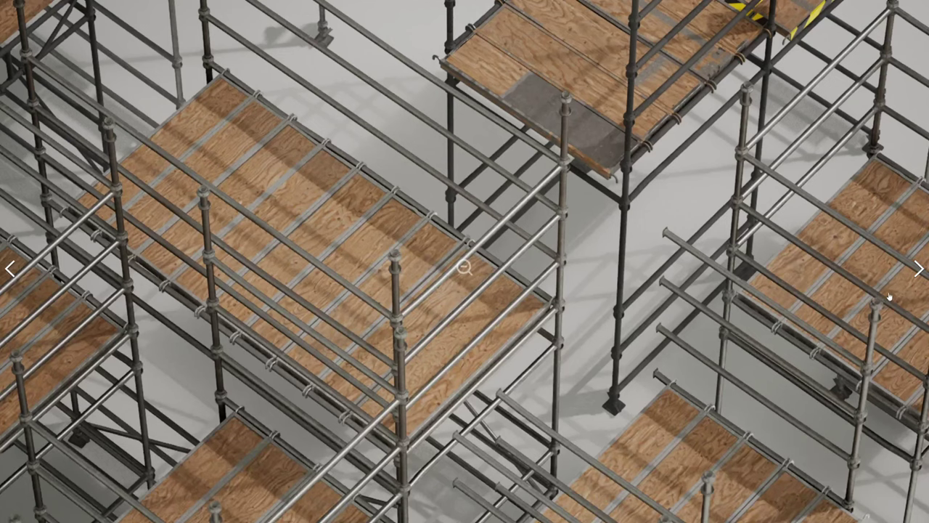
click(919, 269)
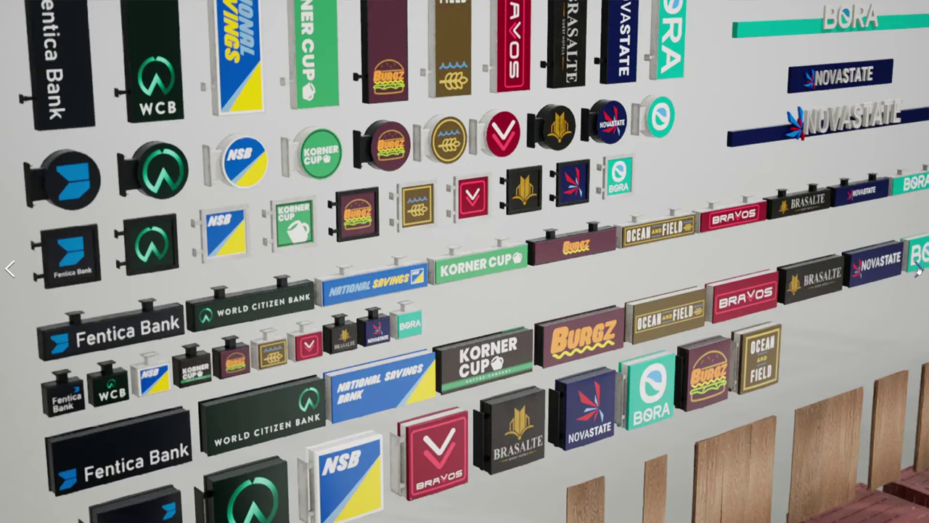
click(918, 269)
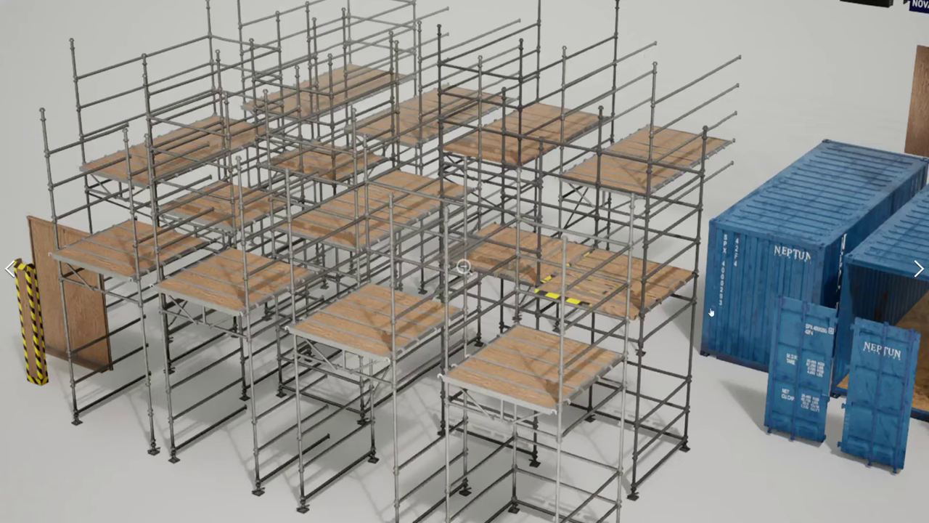
click(918, 269)
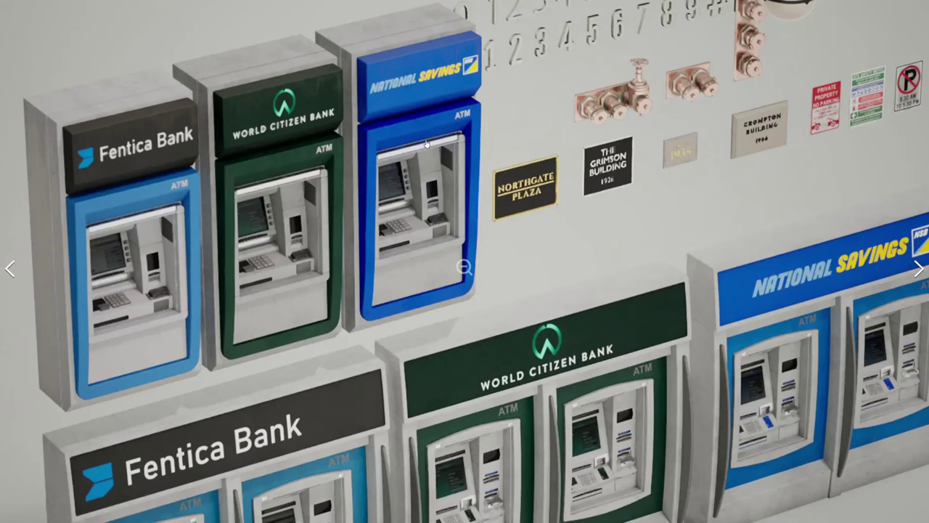
- Finish the poster stands, lumber, banners, clocks and containers images, then exit and bring up Broadcast Sample
click(918, 269)
click(918, 271)
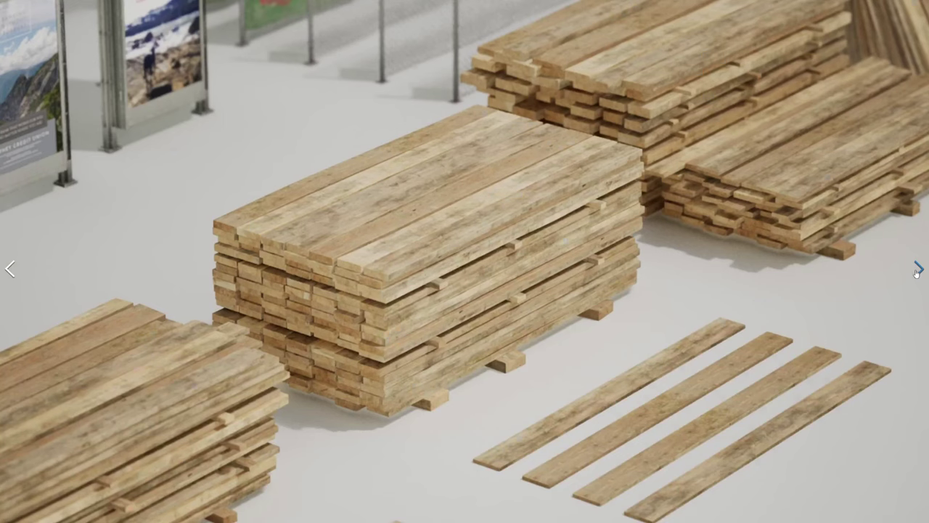
click(917, 270)
click(918, 270)
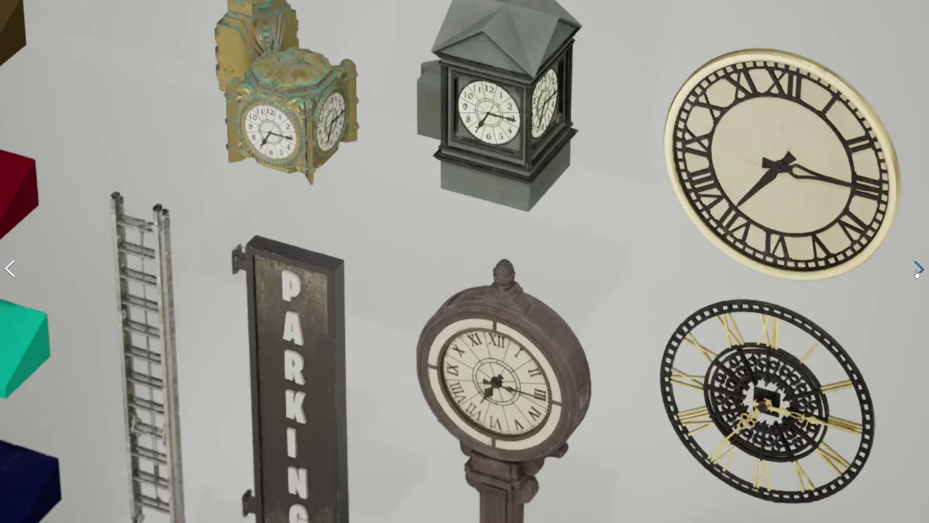
click(918, 271)
click(917, 270)
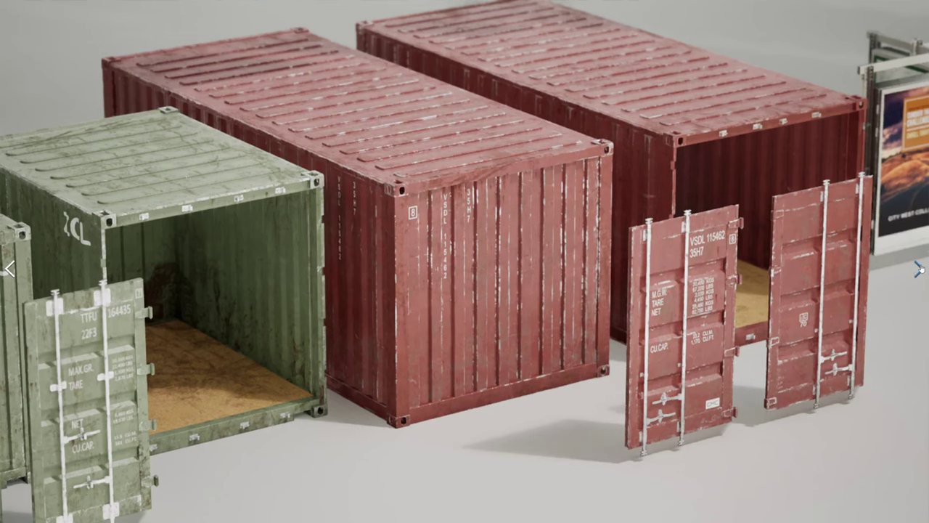
click(918, 270)
key(Escape)
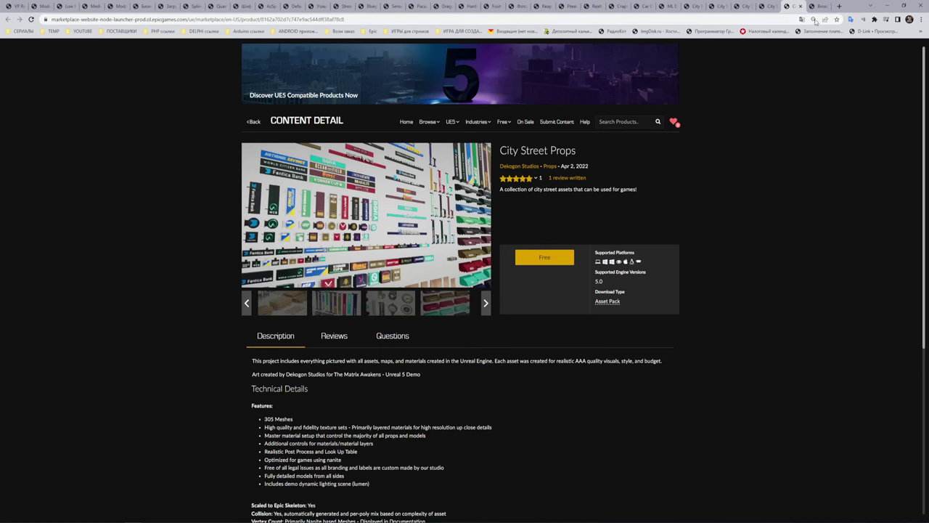
click(817, 6)
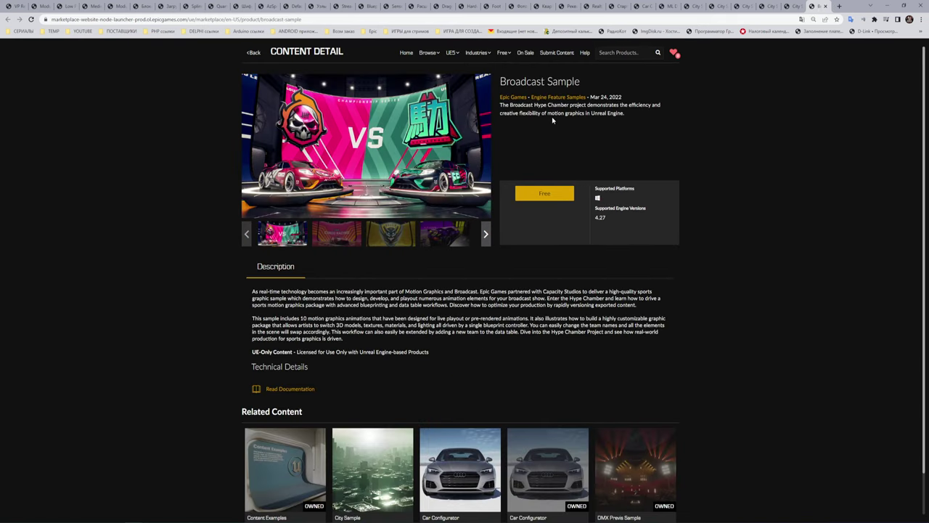
- View the Broadcast Sample main image fullscreen, then the Winner Cinco Racing and Saggia owl crest images
right_click(558, 127)
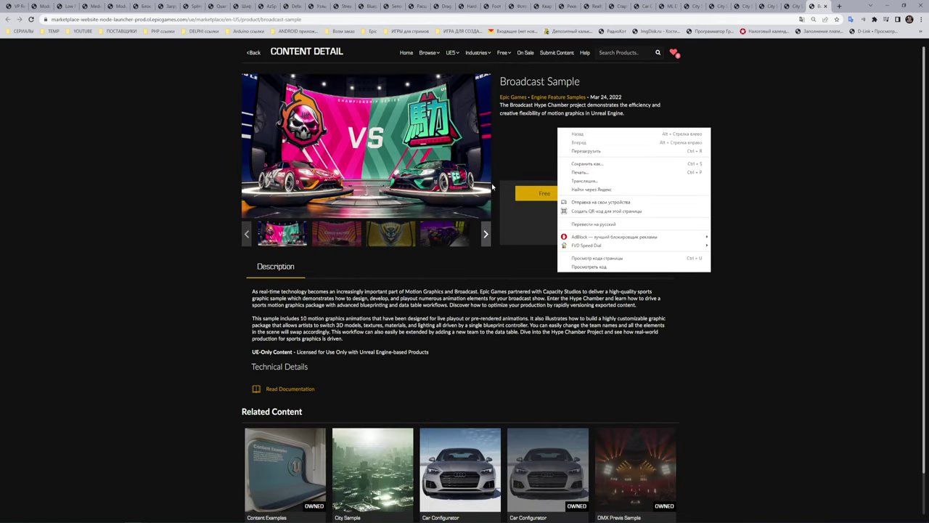
click(355, 135)
click(355, 136)
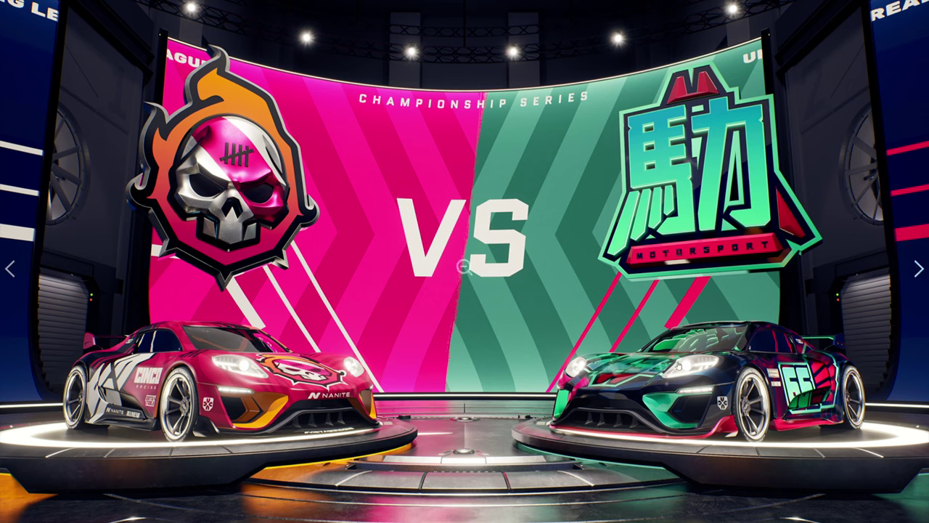
click(917, 270)
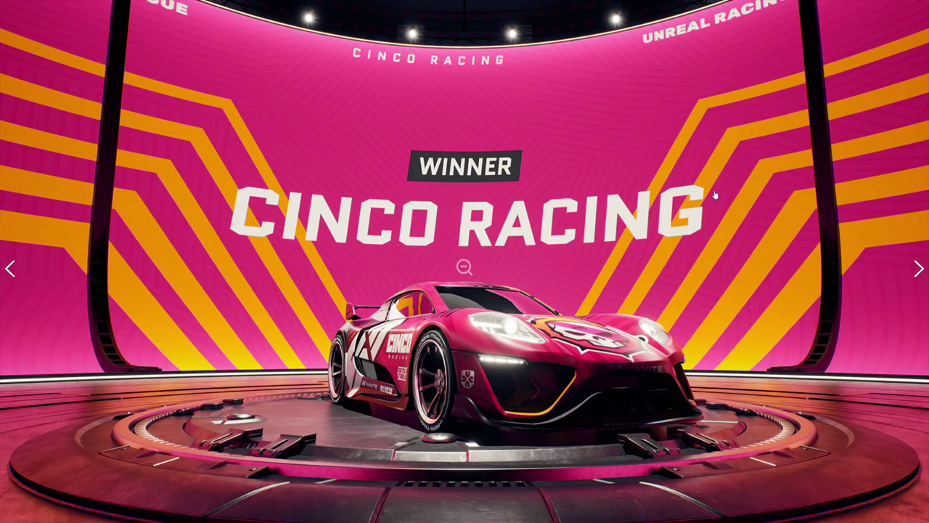
click(920, 269)
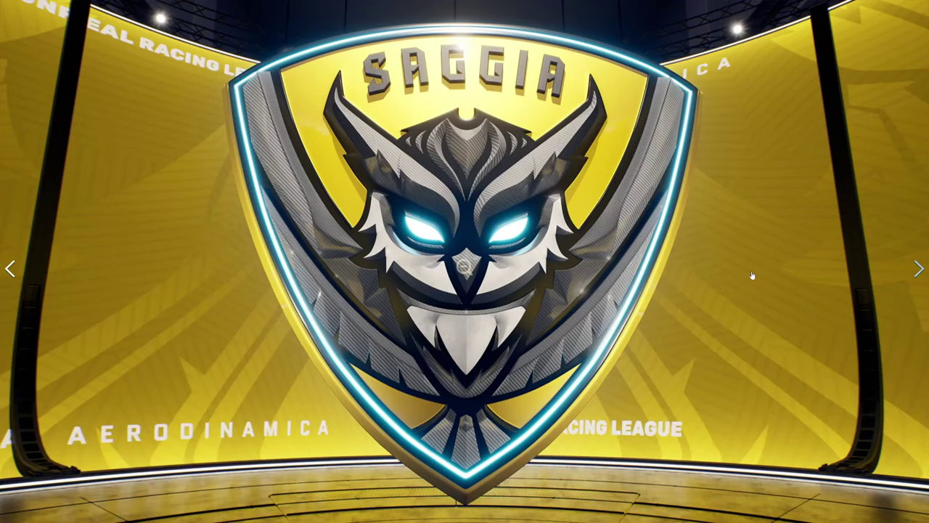
- Continue through the Slip.Stream car, header text and corridor images, then exit fullscreen
click(918, 269)
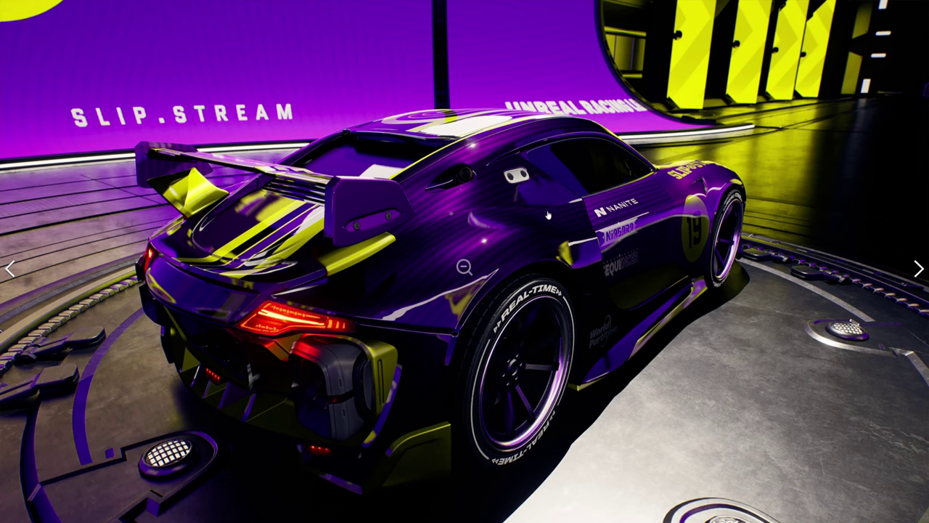
click(917, 271)
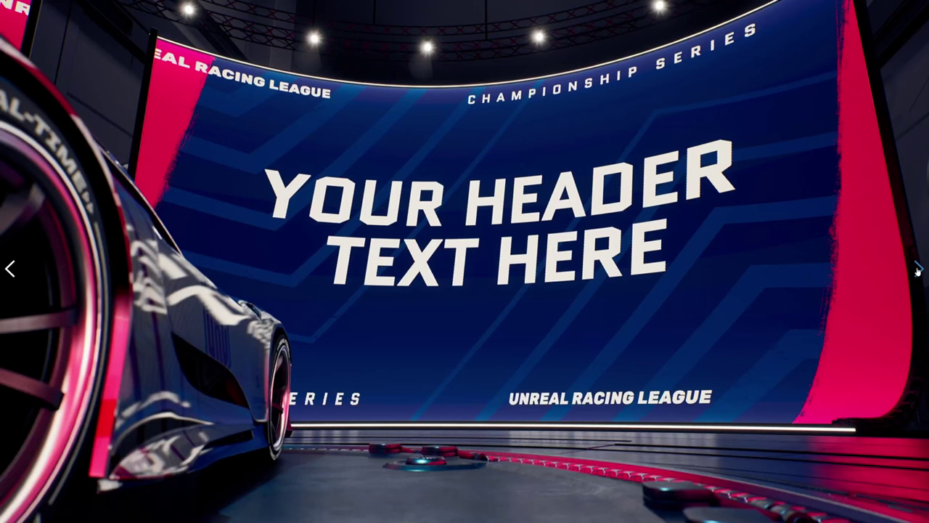
click(917, 271)
click(917, 271)
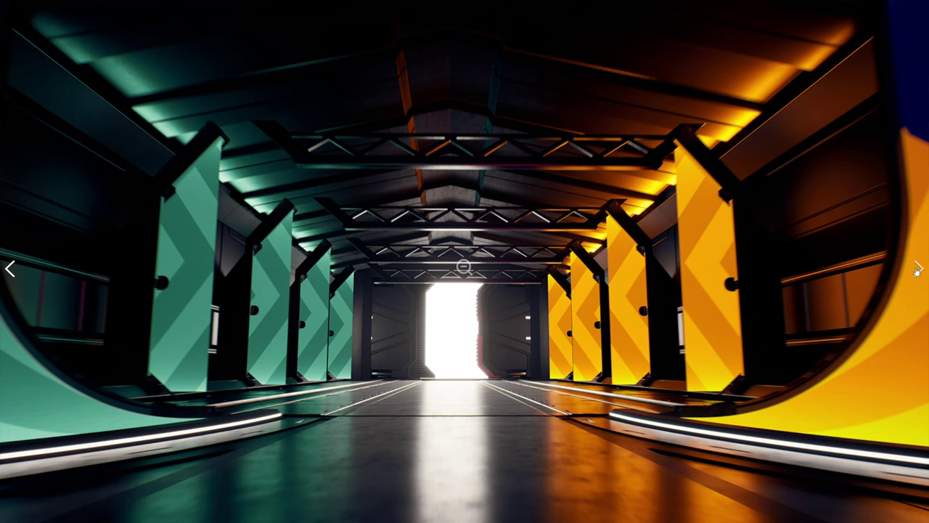
key(Escape)
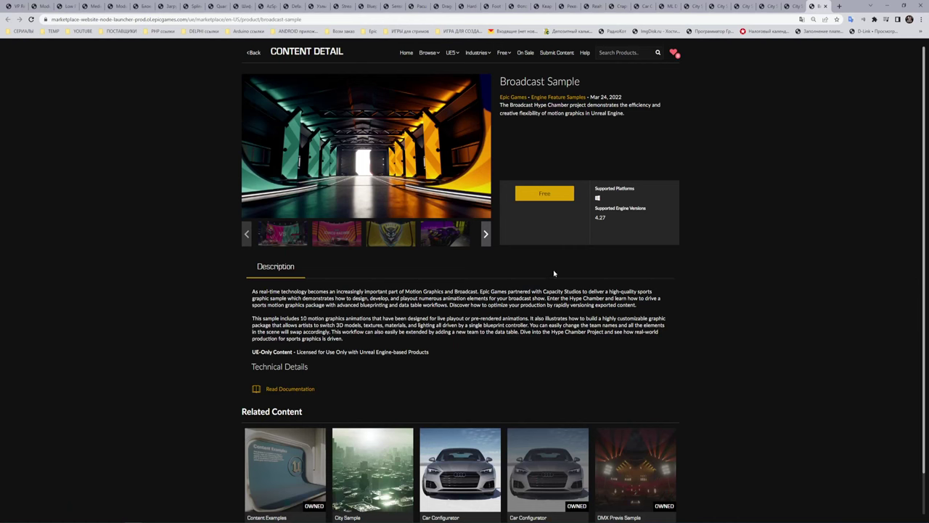